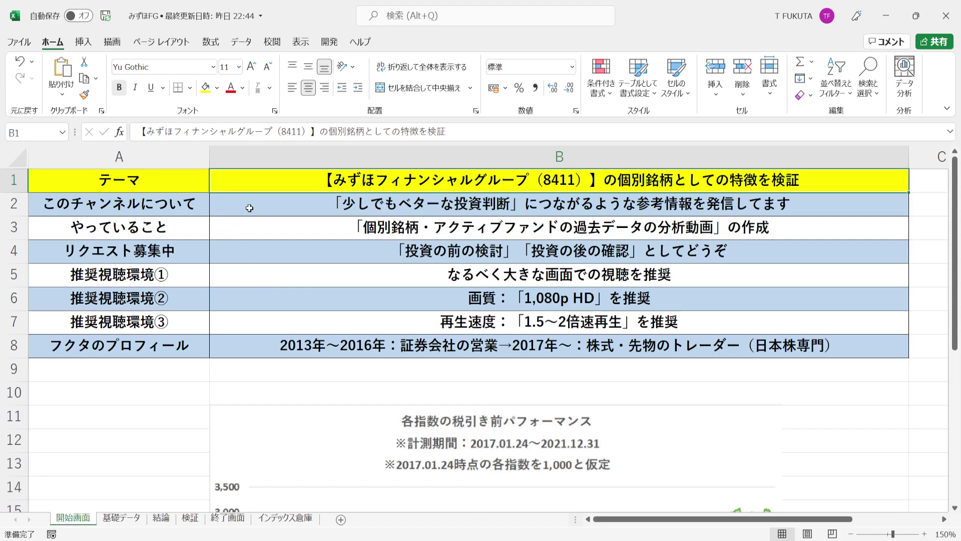
# Go through the channel introduction and viewing recommendations in rows 2 to 8, including the index performance chart below them
pyautogui.click(250, 208)
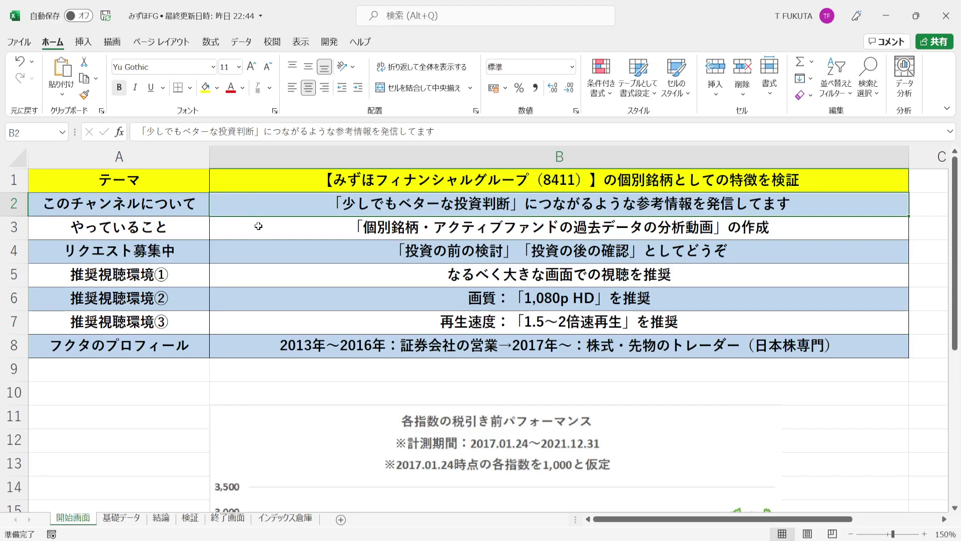
pyautogui.click(258, 226)
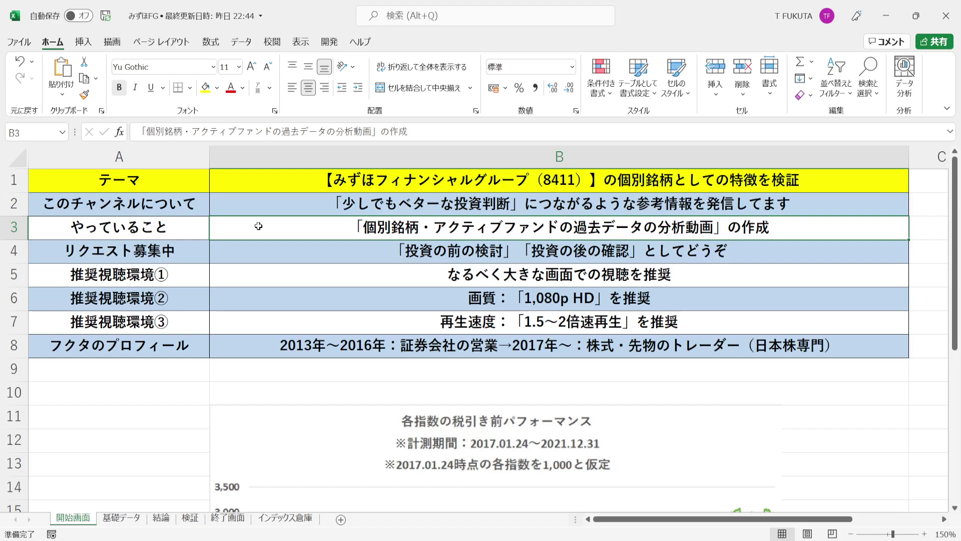
pyautogui.click(248, 250)
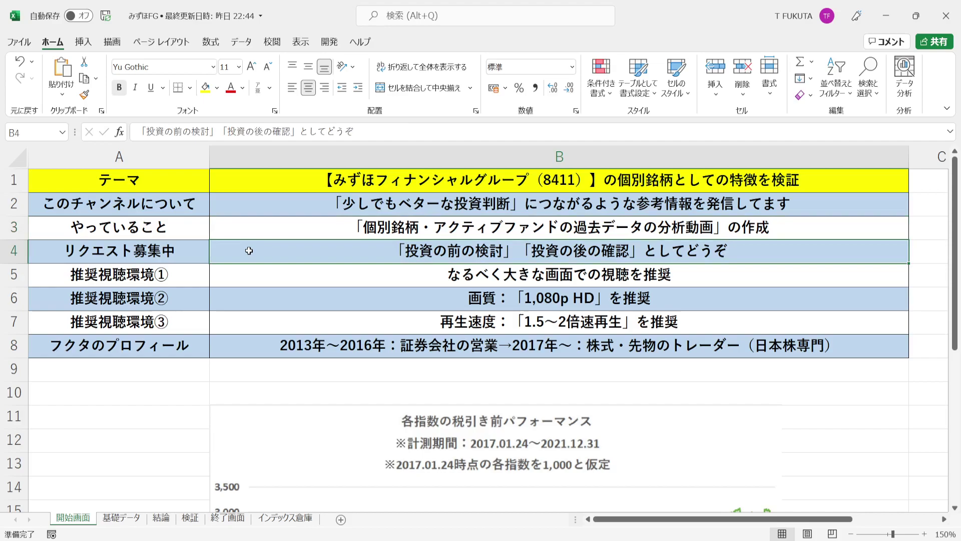
pyautogui.click(18, 279)
pyautogui.moveTo(18, 278); pyautogui.dragTo(17, 322)
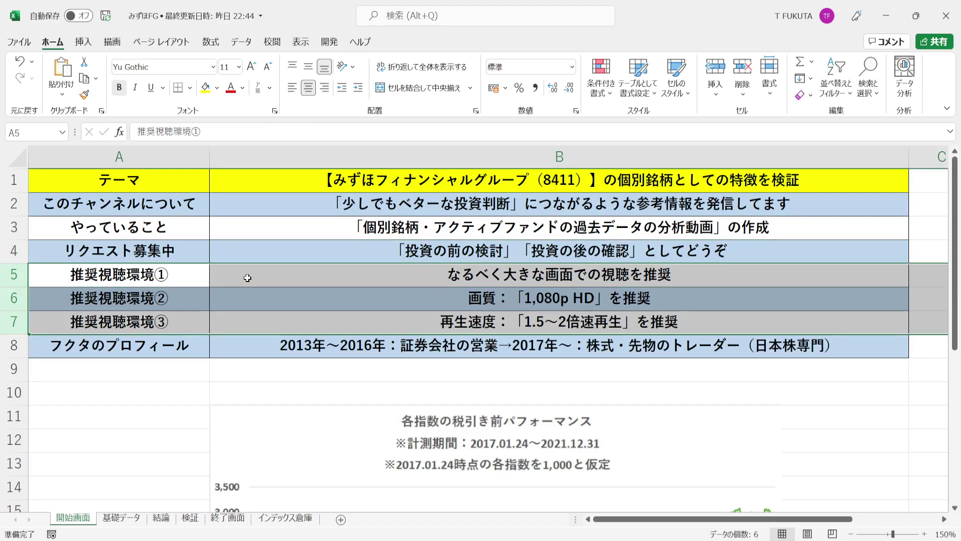
pyautogui.click(247, 277)
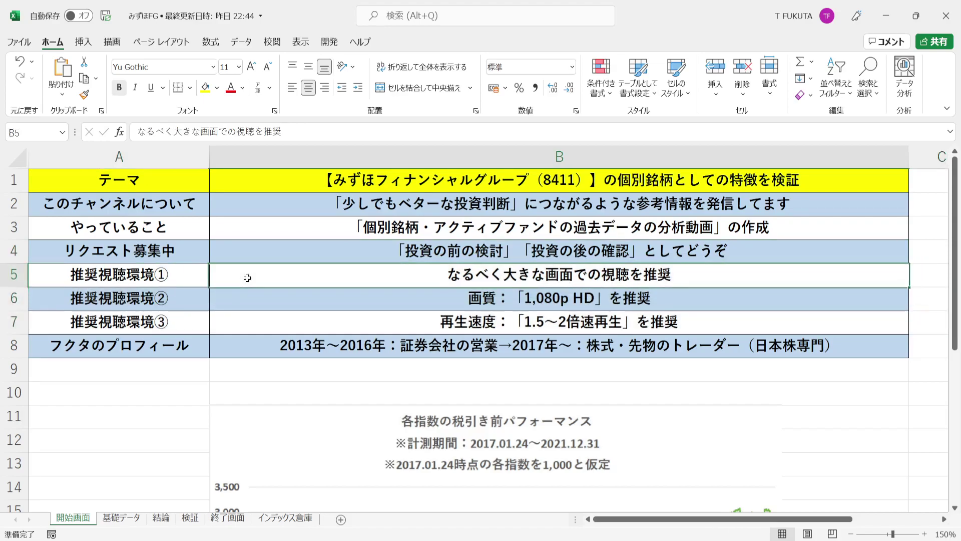
pyautogui.press('Down')
pyautogui.press('Down')
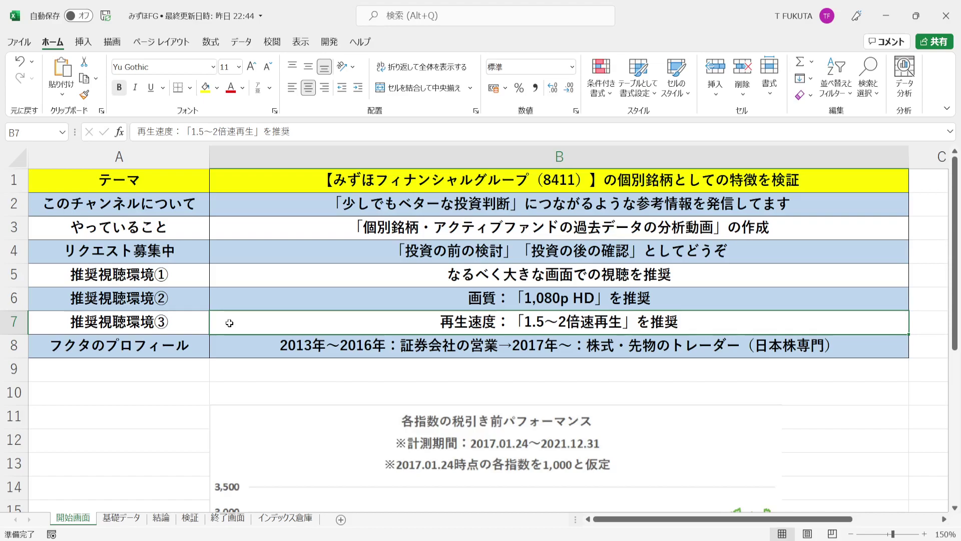
pyautogui.click(227, 354)
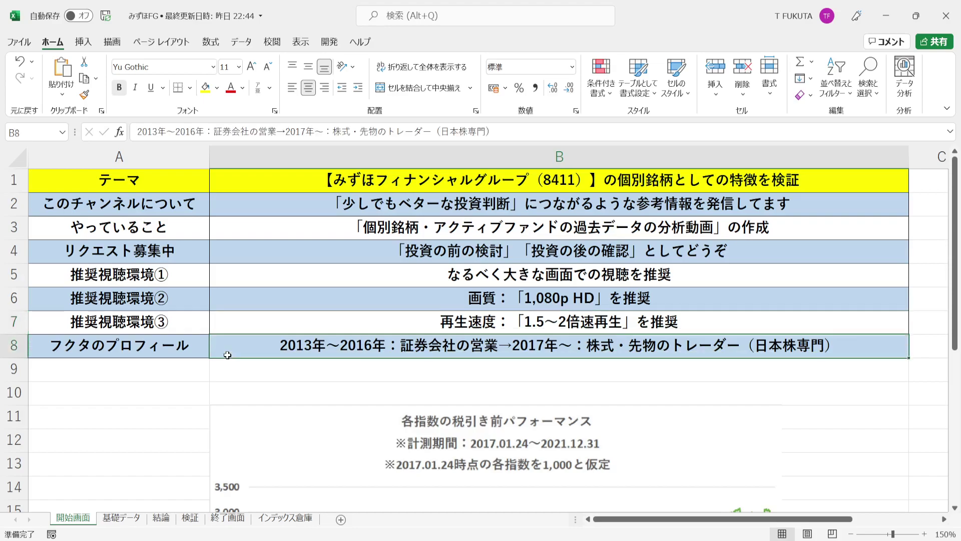
pyautogui.click(138, 367)
pyautogui.hotkey('ctrl', 'Down')
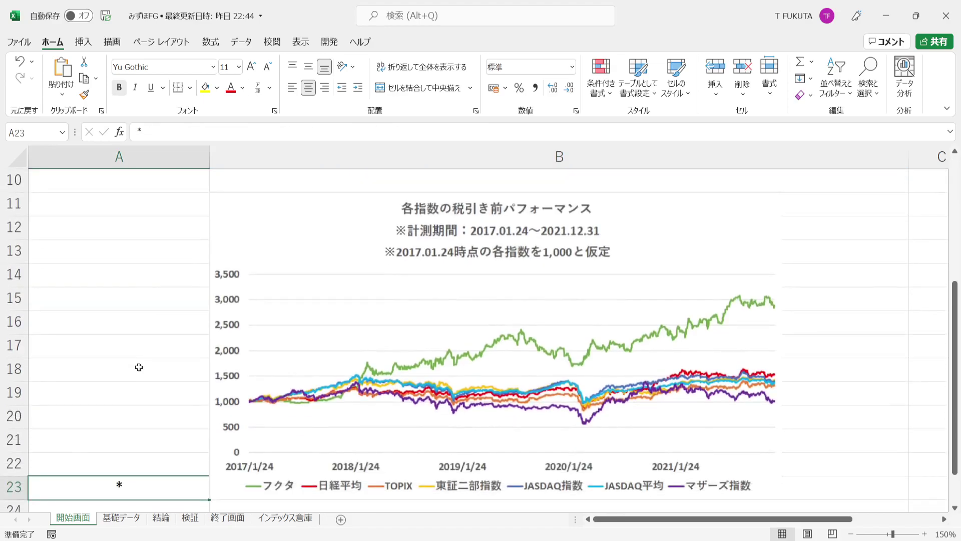
# Open the 基礎データ sheet and review the stock name, stock code, listing year and current market in B2 to B5
pyautogui.click(123, 522)
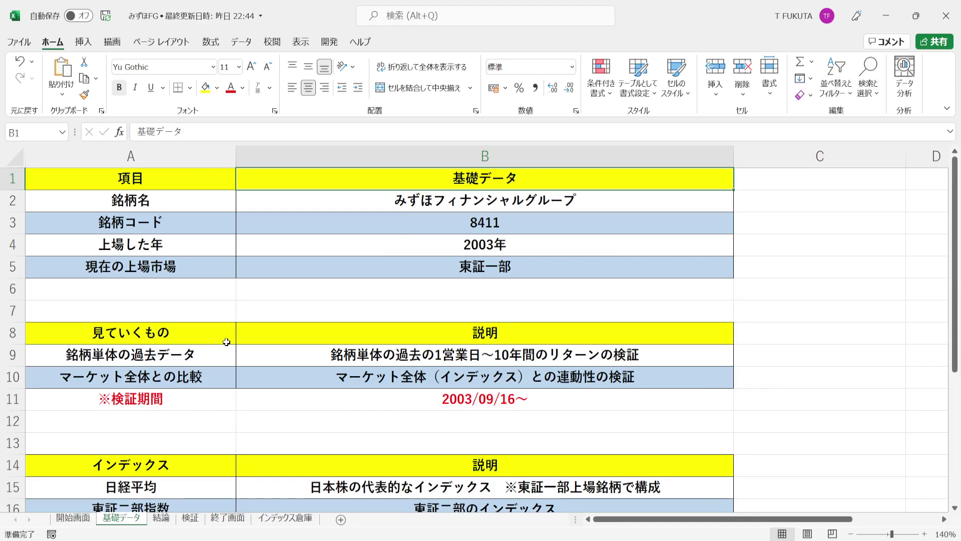
pyautogui.click(290, 208)
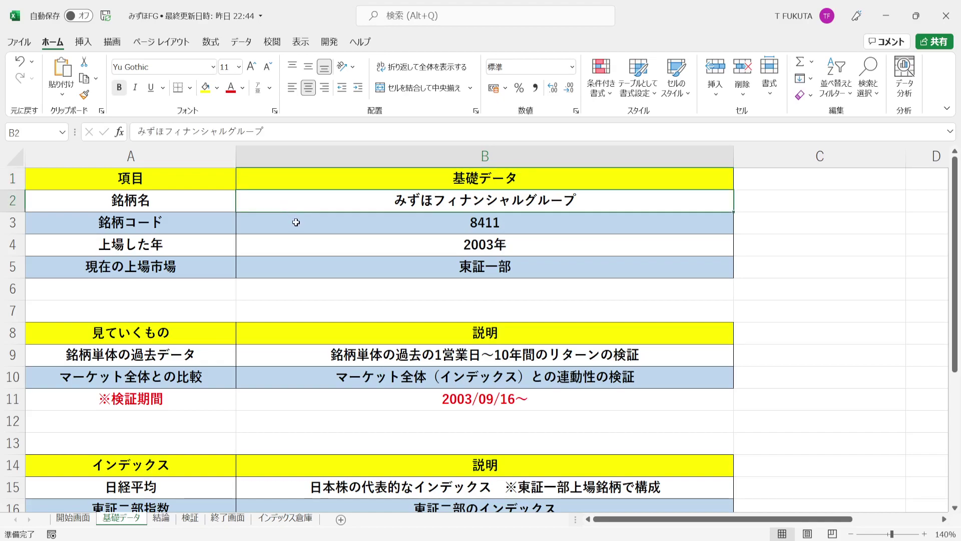
pyautogui.click(296, 222)
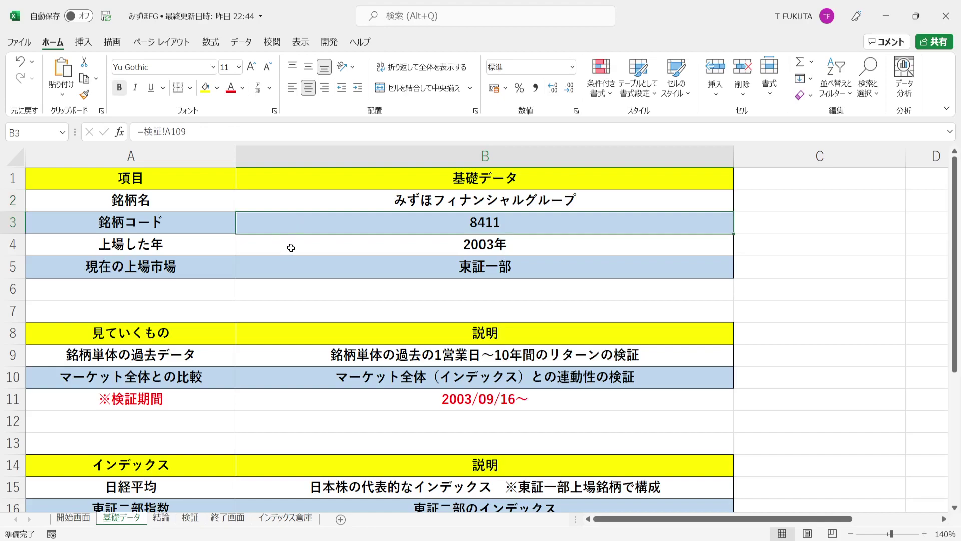
pyautogui.click(291, 248)
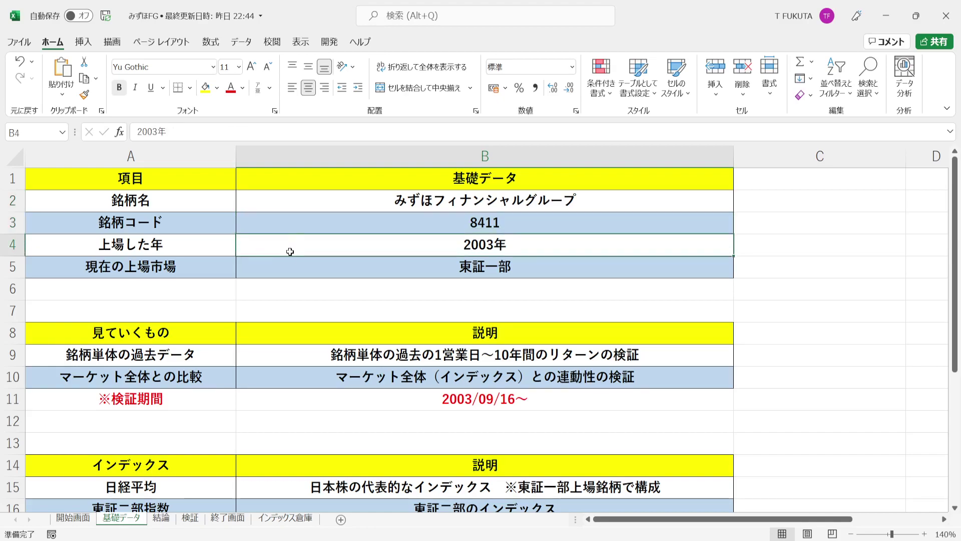
pyautogui.click(284, 267)
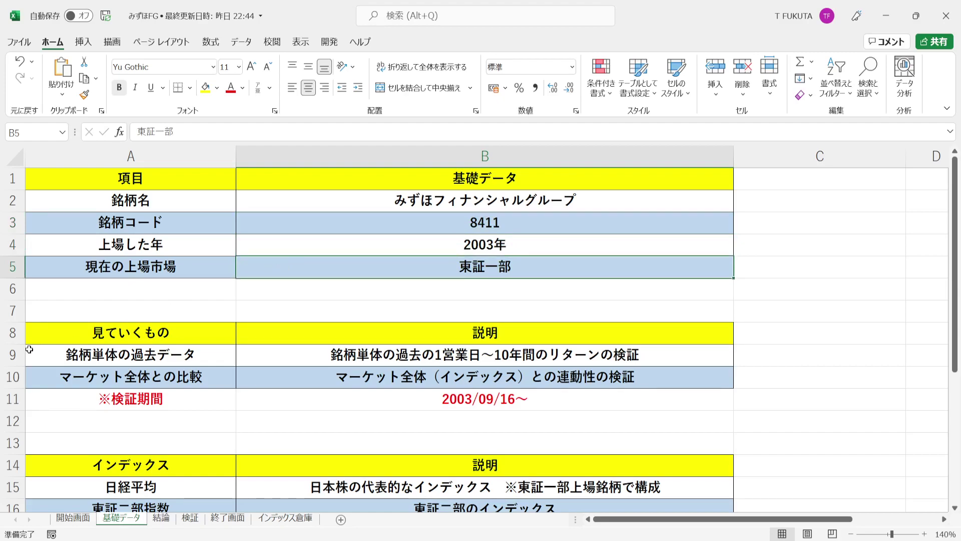
# Examine the 見ていくもの table: the single-stock past data, the market comparison and the verification period in rows 9 to 11
pyautogui.moveTo(13, 354); pyautogui.dragTo(13, 376)
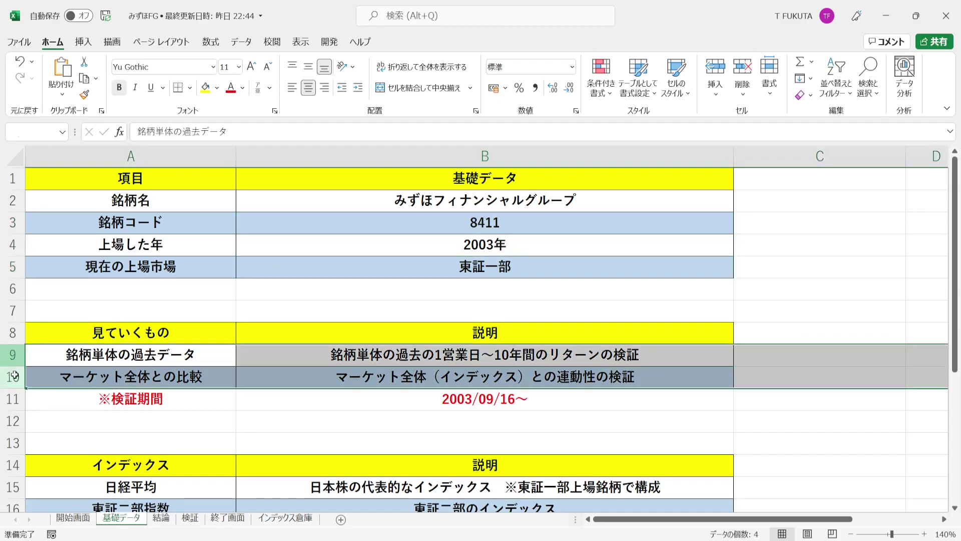
pyautogui.click(274, 354)
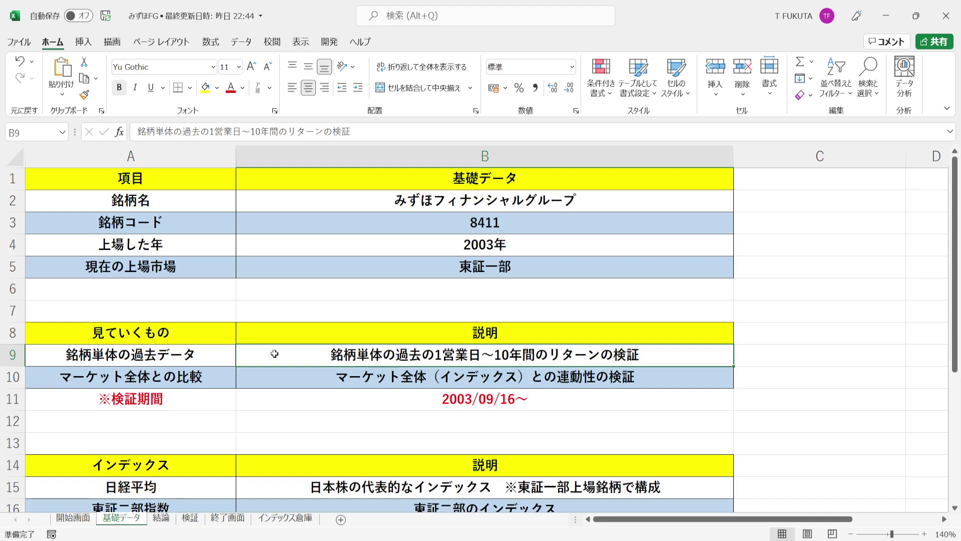
pyautogui.click(228, 380)
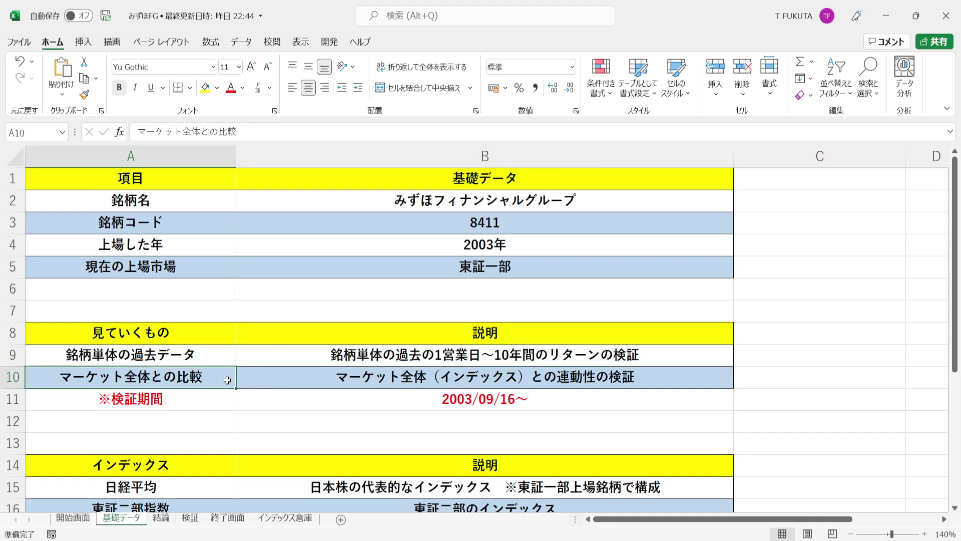
pyautogui.click(286, 377)
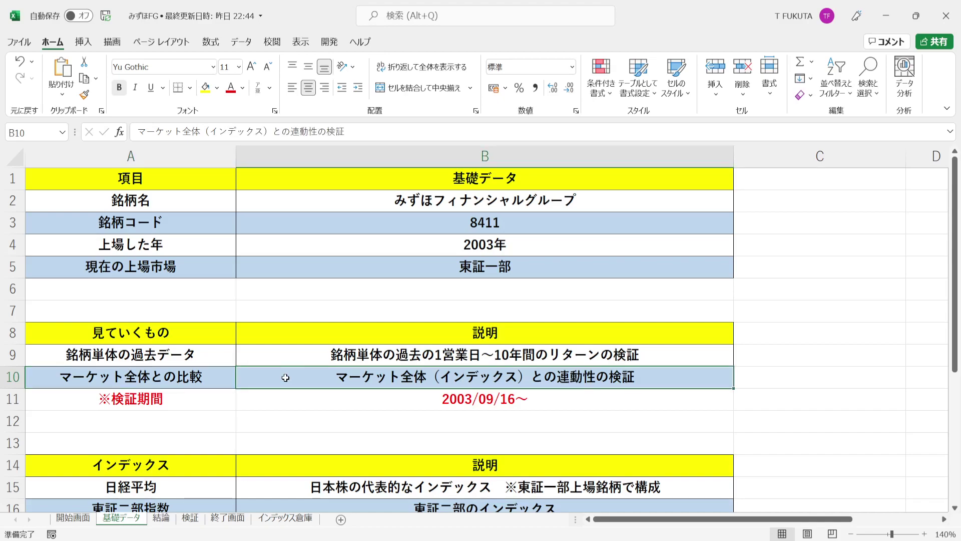
pyautogui.click(213, 399)
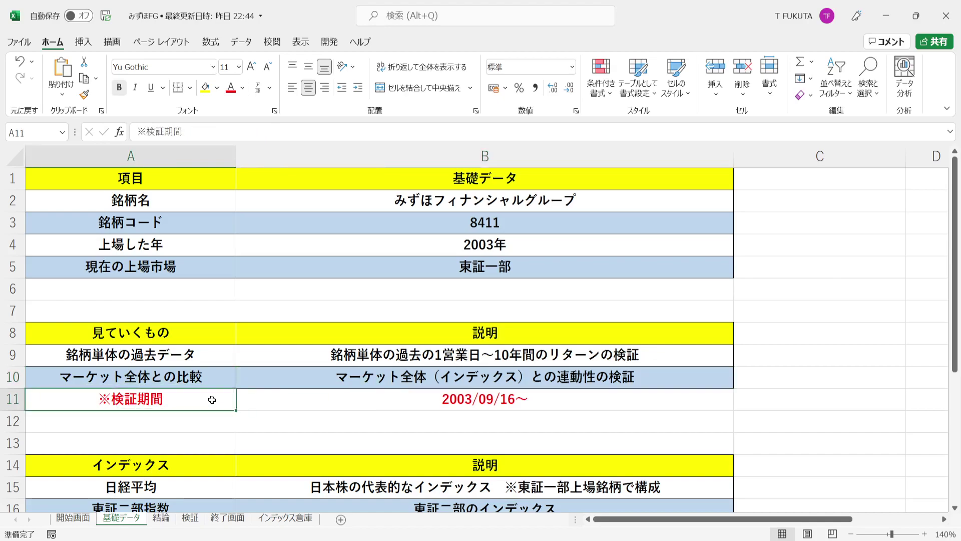
pyautogui.click(283, 398)
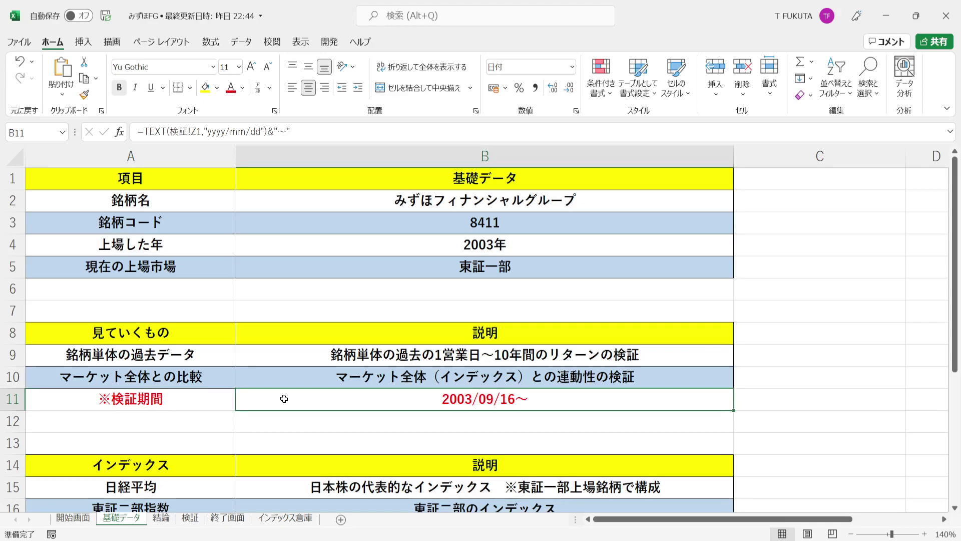
# Review the インデックス table row by row, from 日経平均 to マザーズ指数, and select the four index names in A15:A18
pyautogui.click(204, 455)
pyautogui.press('Down')
pyautogui.press('Down')
pyautogui.press('Down')
pyautogui.press('Down')
pyautogui.press('Down')
pyautogui.press('Down')
pyautogui.press('Down')
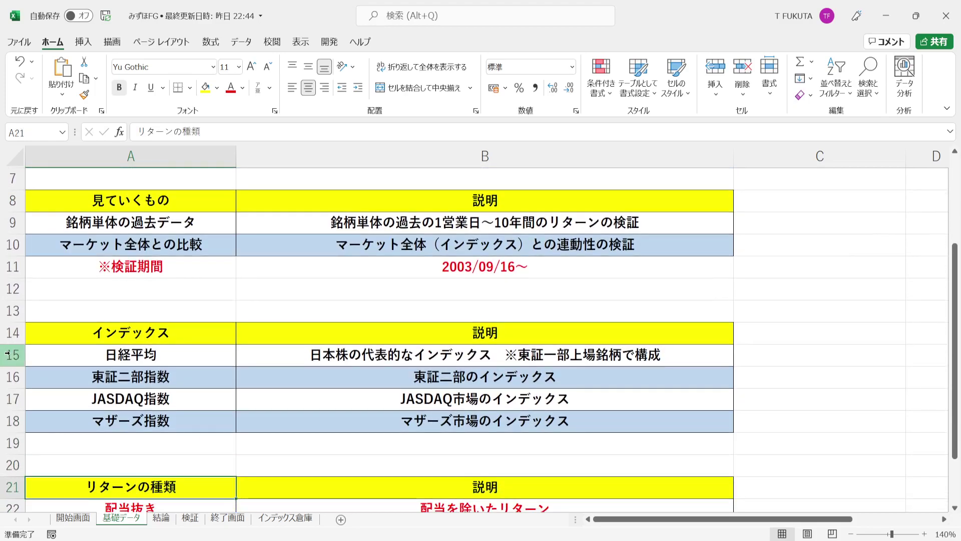
pyautogui.click(7, 354)
pyautogui.click(7, 376)
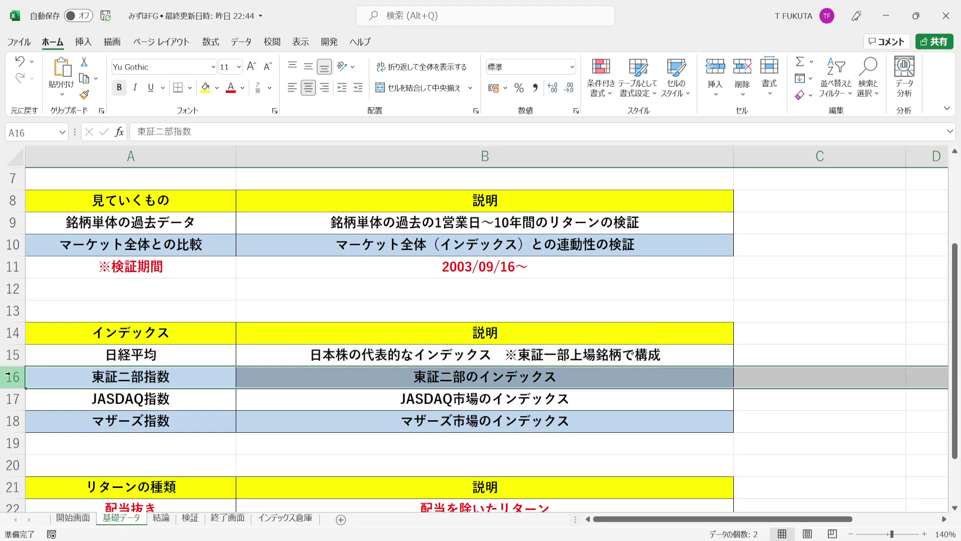
pyautogui.click(7, 398)
pyautogui.click(10, 422)
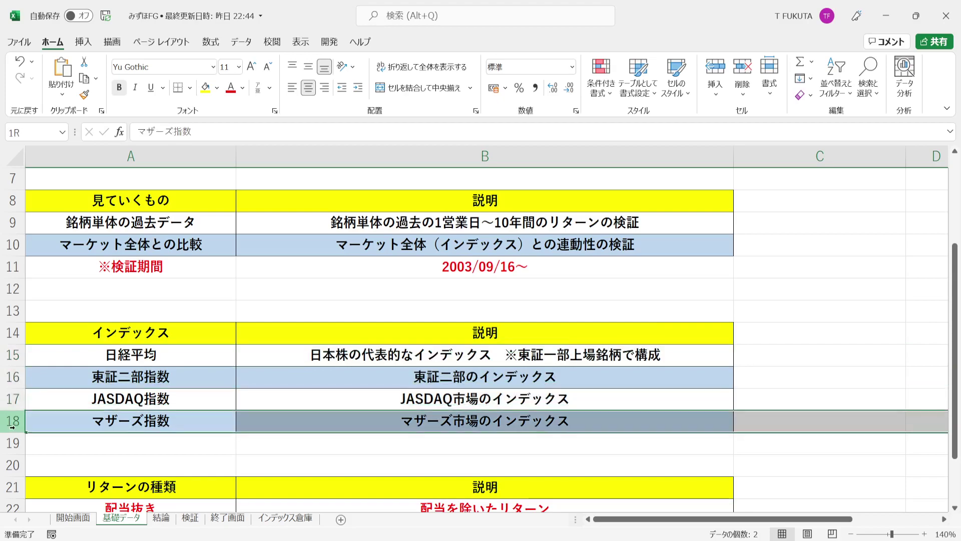
pyautogui.moveTo(47, 356); pyautogui.dragTo(95, 422)
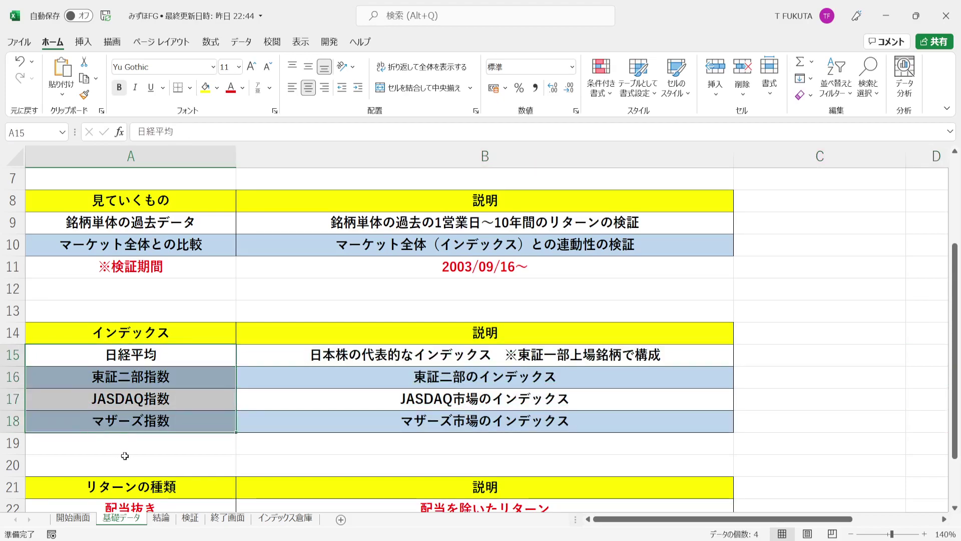
# Review the three return types in the リターンの種類 table and highlight the 配当抜き row
pyautogui.click(131, 477)
pyautogui.press('Down')
pyautogui.press('Down')
pyautogui.press('Down')
pyautogui.press('Down')
pyautogui.press('Down')
pyautogui.press('Down')
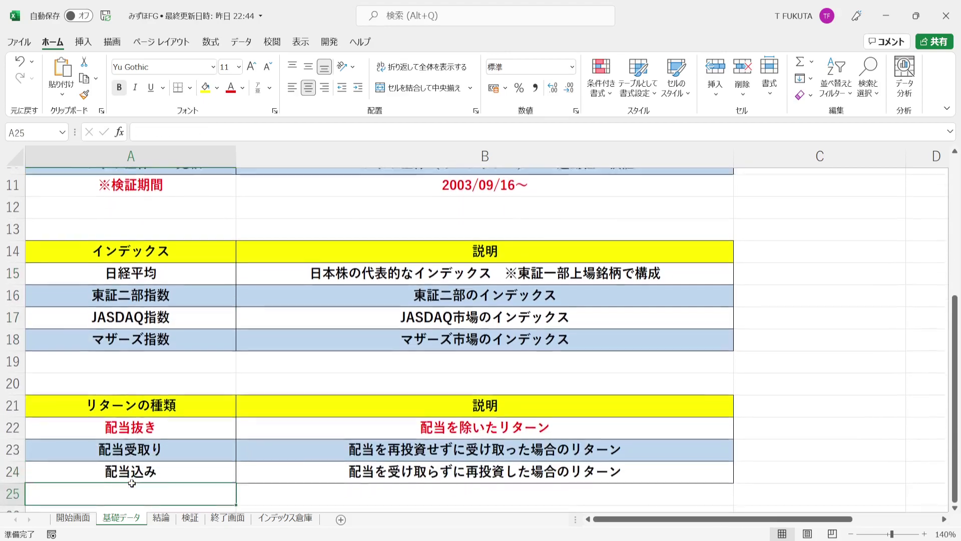
pyautogui.moveTo(7, 376); pyautogui.dragTo(9, 422)
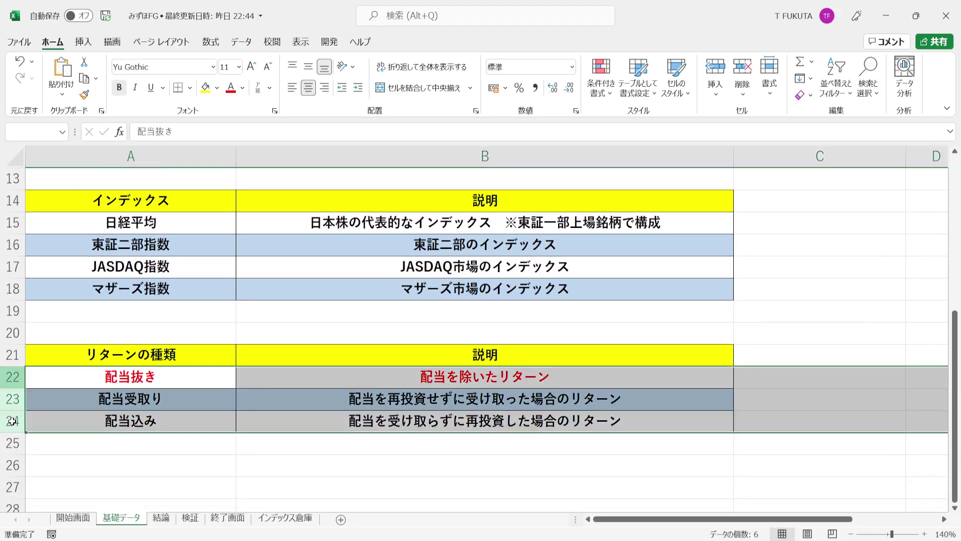
pyautogui.click(9, 379)
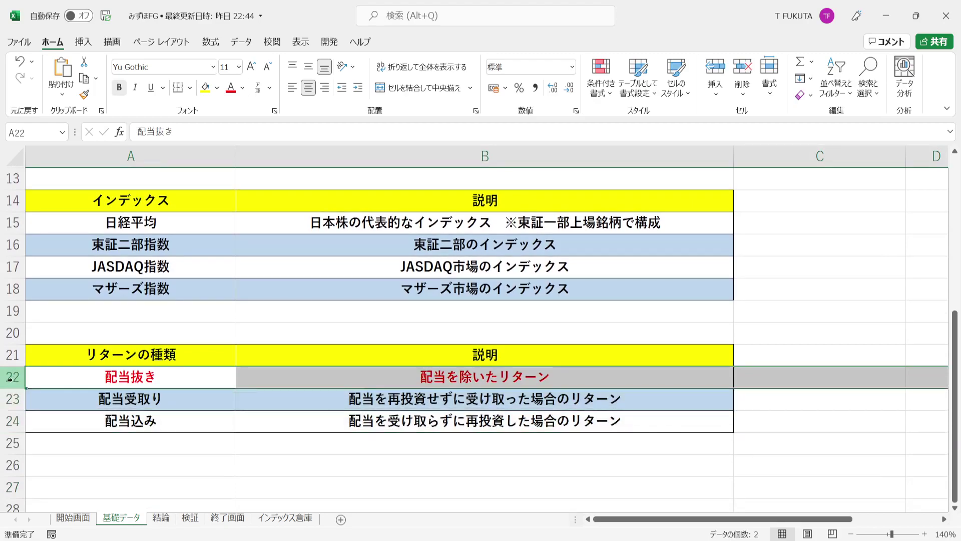
# Open the 結論 sheet, read each conclusion from 値動きの連動性 to 投資前提, and select all of them in B2:B6
pyautogui.click(160, 518)
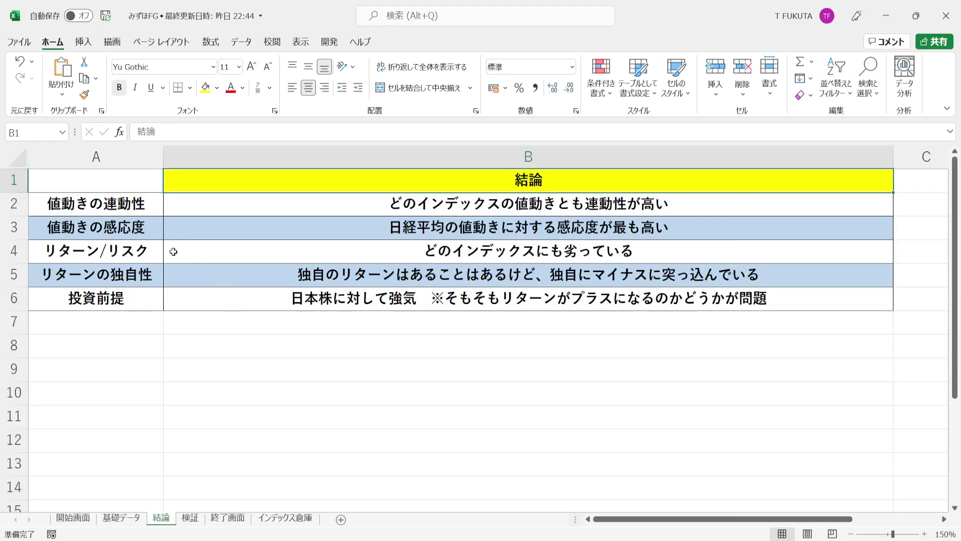
pyautogui.click(12, 208)
pyautogui.moveTo(13, 208); pyautogui.dragTo(12, 299)
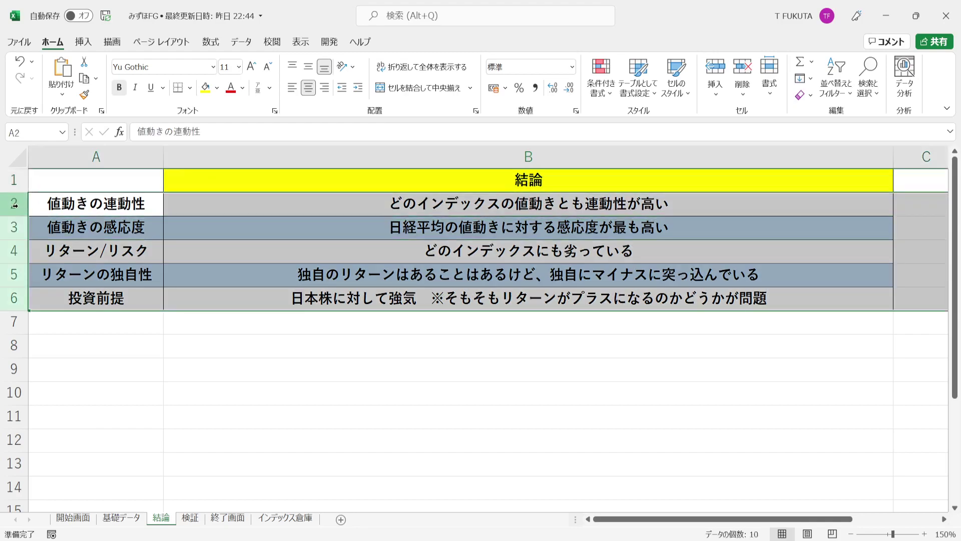
pyautogui.click(14, 205)
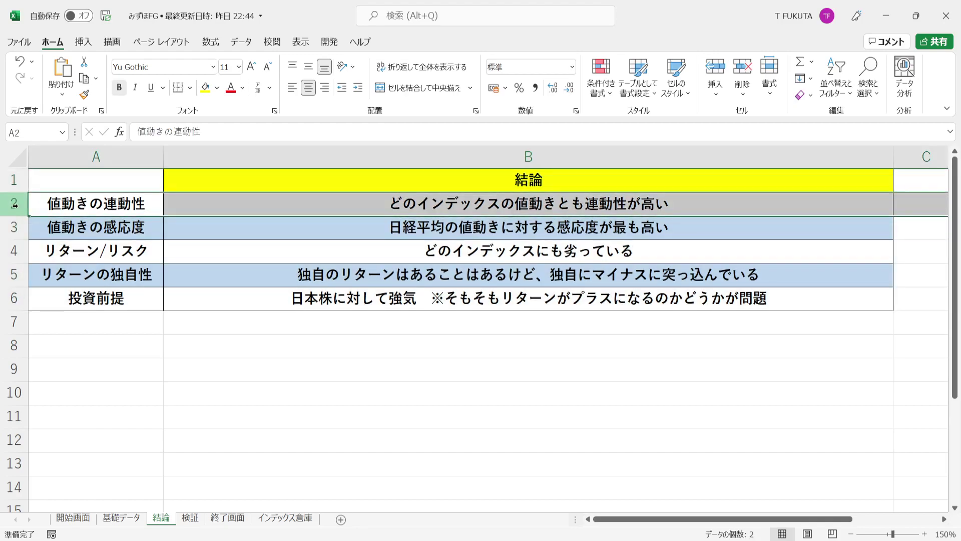
pyautogui.click(220, 203)
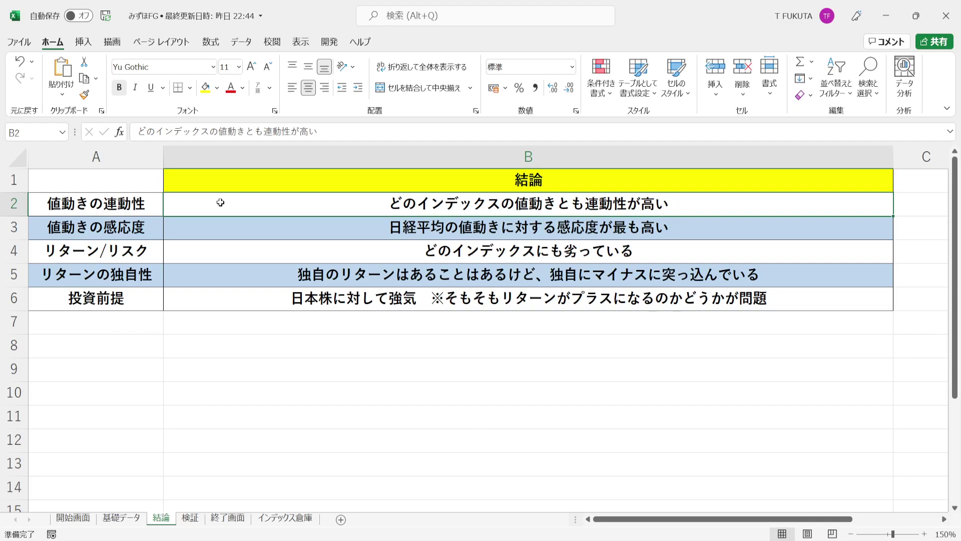
pyautogui.click(197, 229)
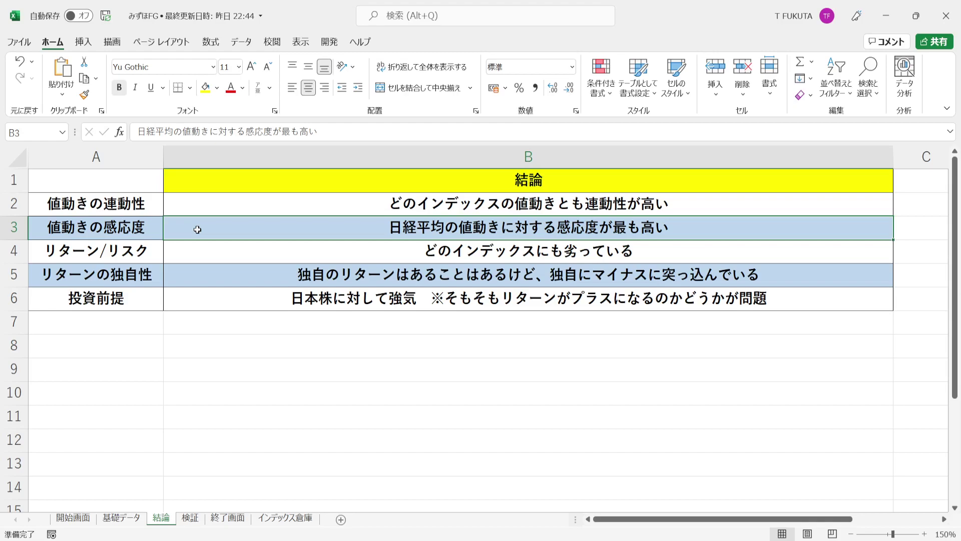
pyautogui.click(214, 251)
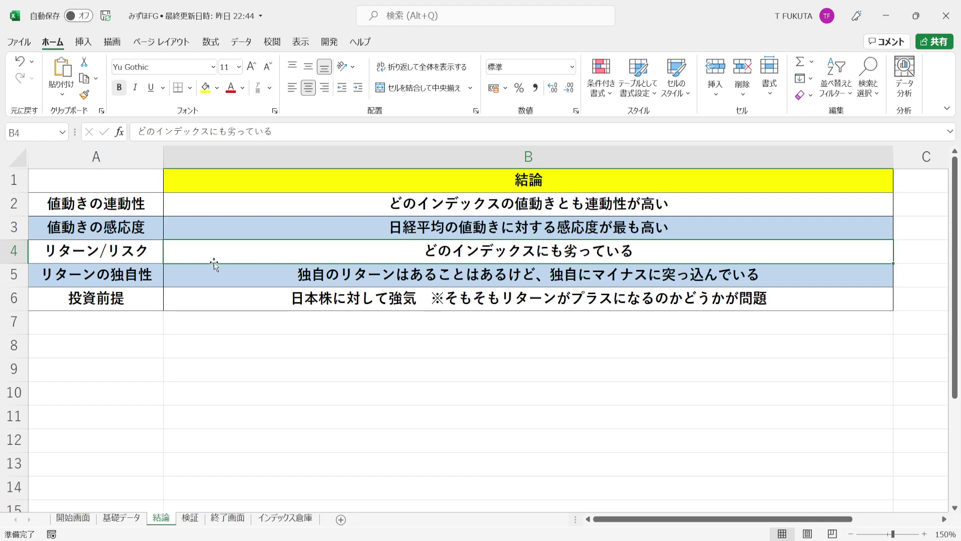
pyautogui.click(213, 271)
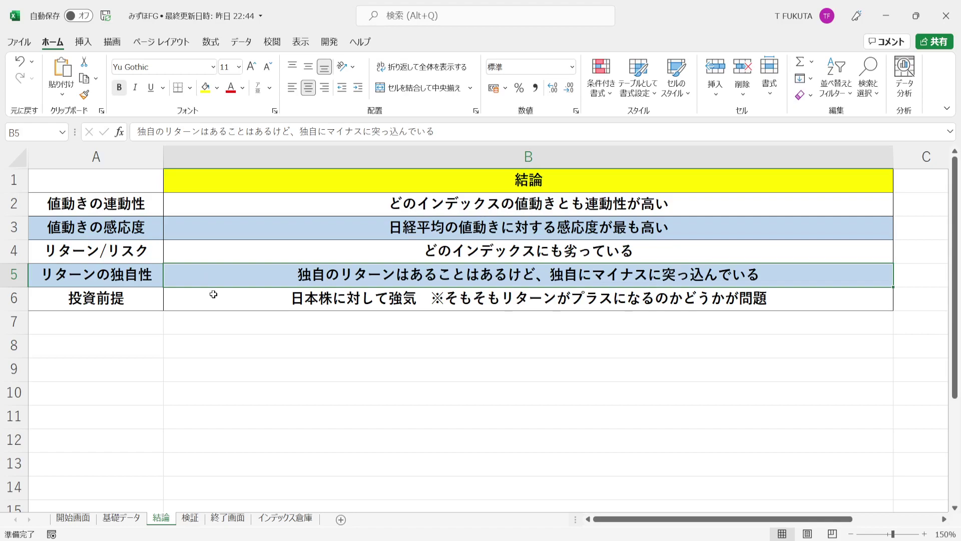
pyautogui.click(213, 294)
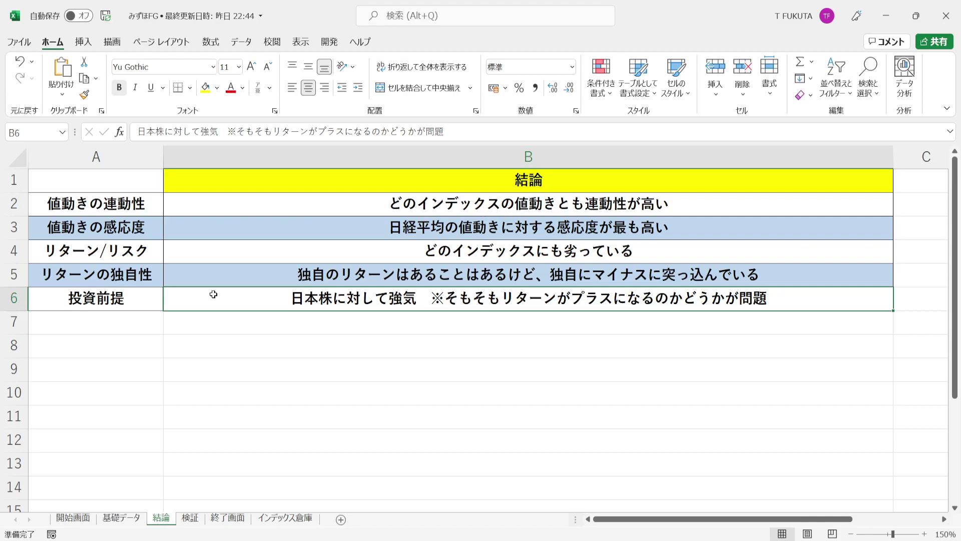
pyautogui.moveTo(188, 201); pyautogui.dragTo(214, 291)
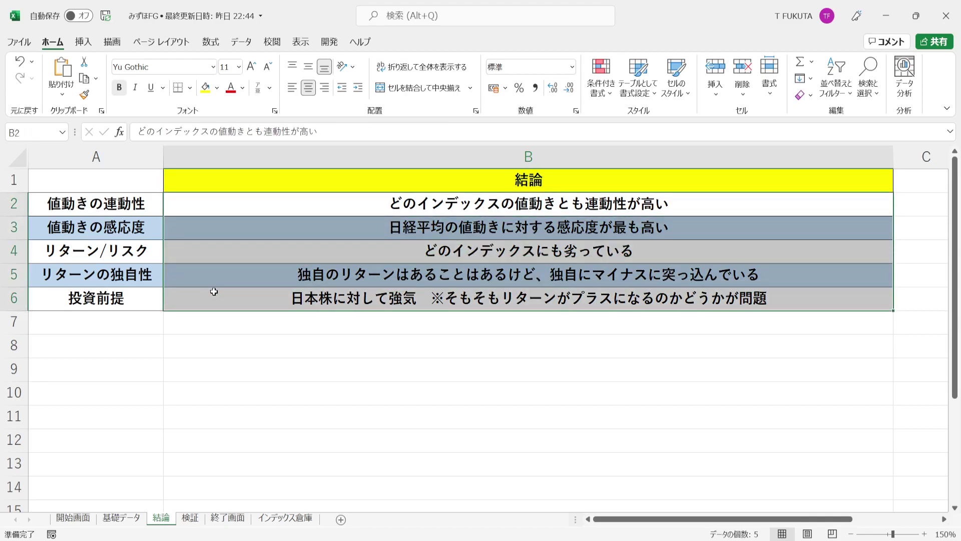
# Open the 検証 sheet and review the period dates in Z1:Z2, the 8411 and 1営業日間 headers and the 配当-抜き label
pyautogui.click(191, 518)
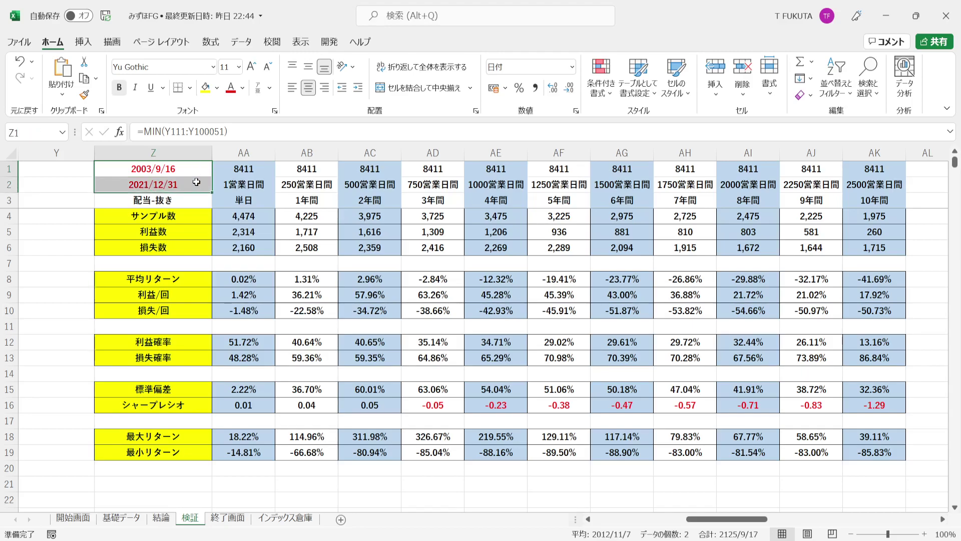
pyautogui.click(196, 182)
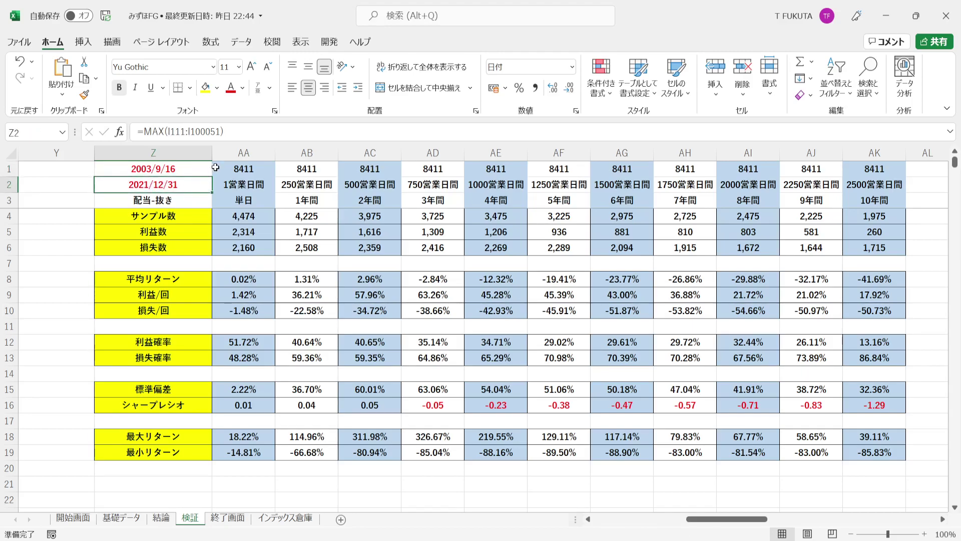
pyautogui.click(215, 167)
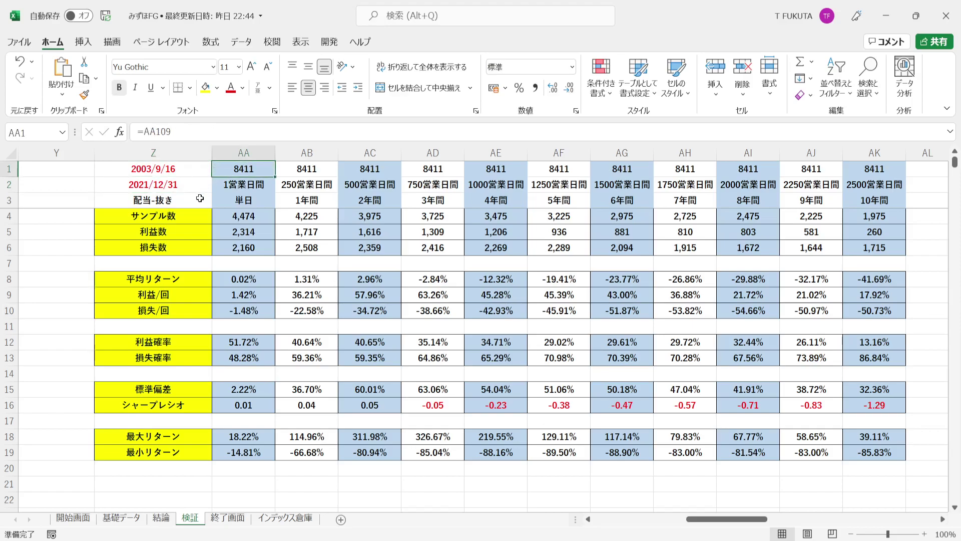
pyautogui.click(216, 185)
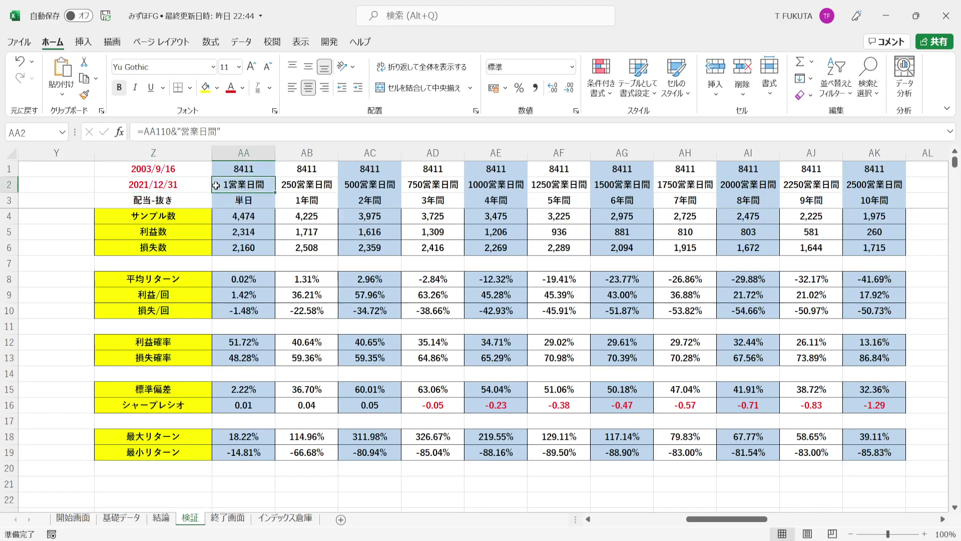
pyautogui.click(188, 201)
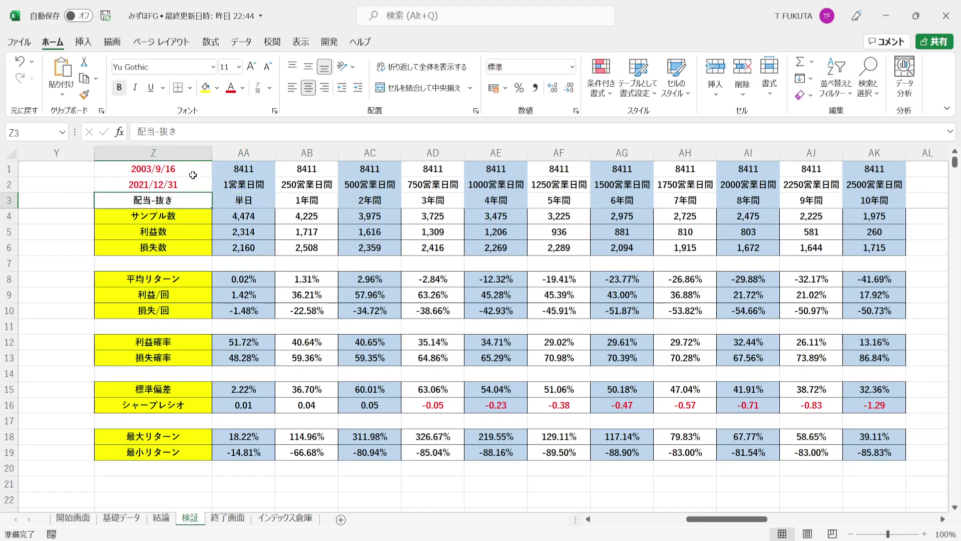
# Review the サンプル数 of the single-day column AA together with the verification period in Z1:Z2 and the column's headers
pyautogui.click(241, 152)
pyautogui.click(208, 216)
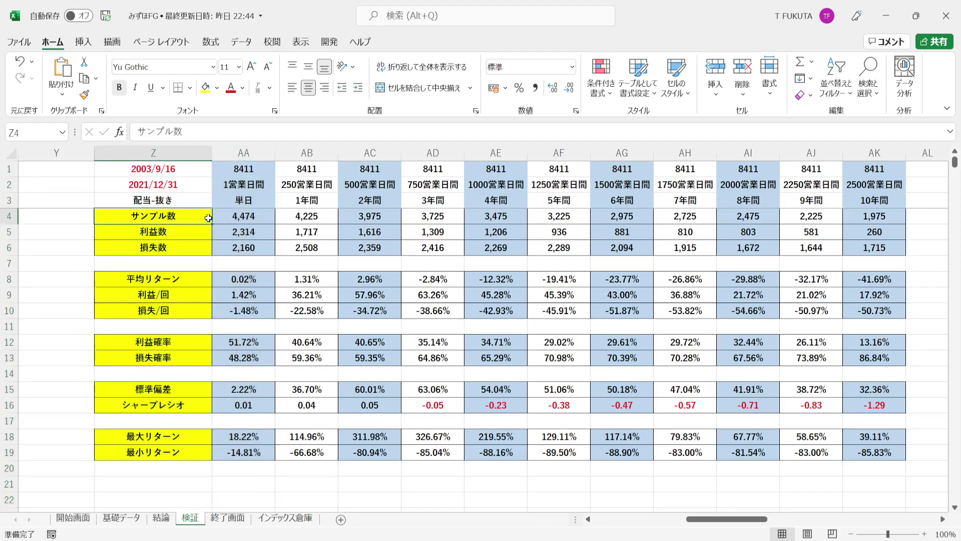
pyautogui.click(223, 217)
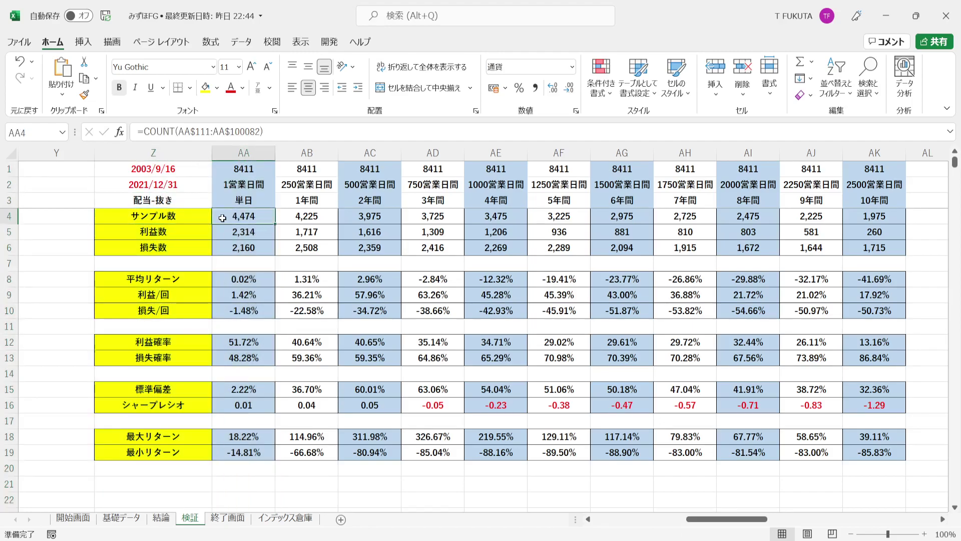
pyautogui.click(218, 168)
pyautogui.moveTo(201, 168); pyautogui.dragTo(199, 184)
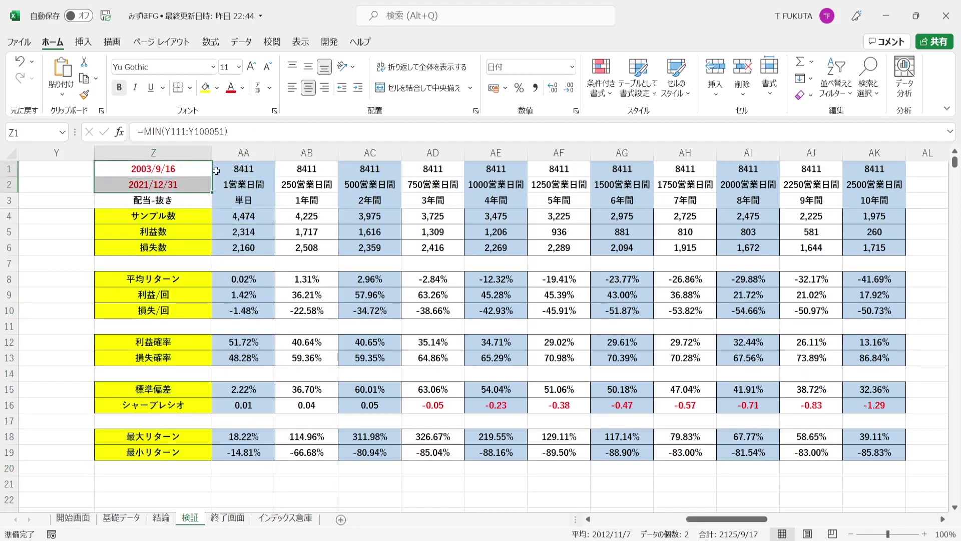
pyautogui.click(216, 169)
pyautogui.click(216, 183)
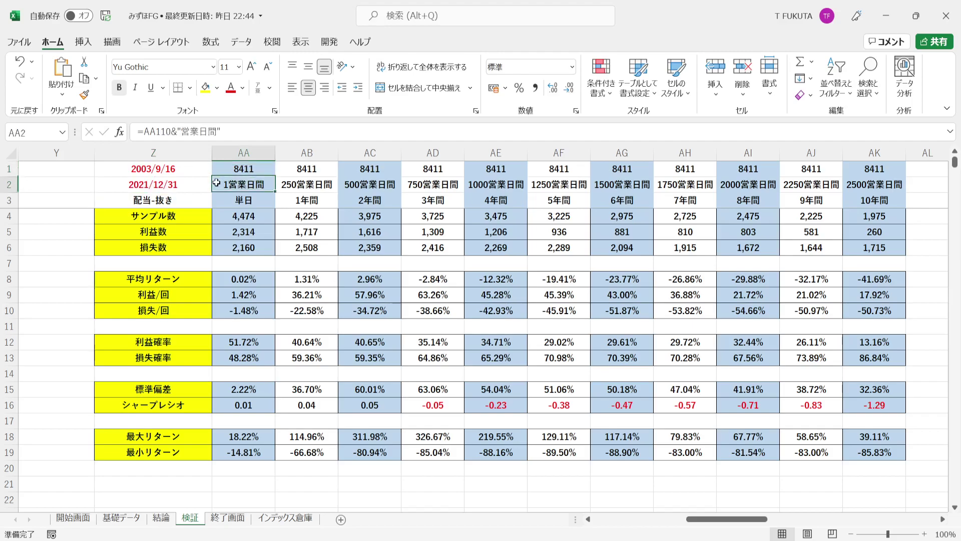
pyautogui.click(217, 216)
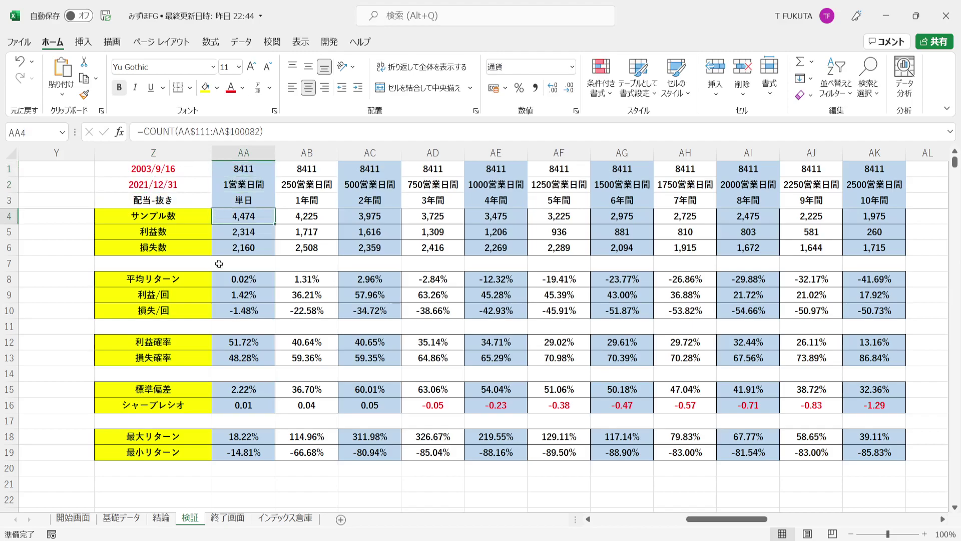
# Examine the single-day profit figures in column AA: 利益確率, 利益数 and 利益/回
pyautogui.click(220, 343)
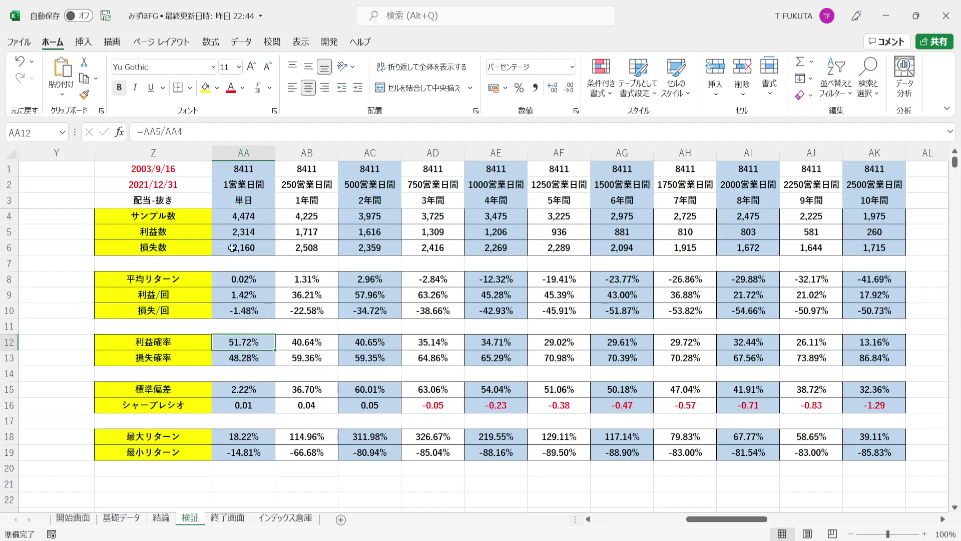
pyautogui.click(221, 236)
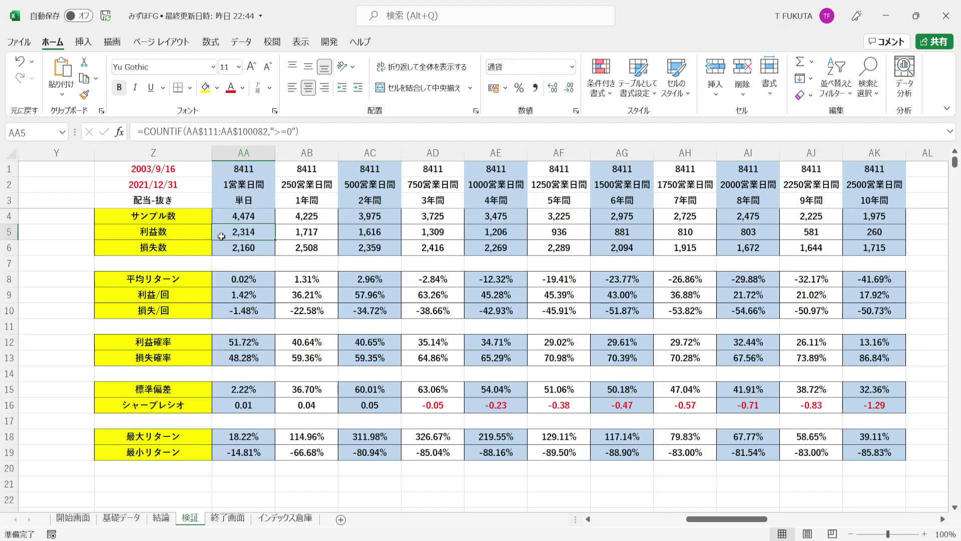
pyautogui.click(223, 299)
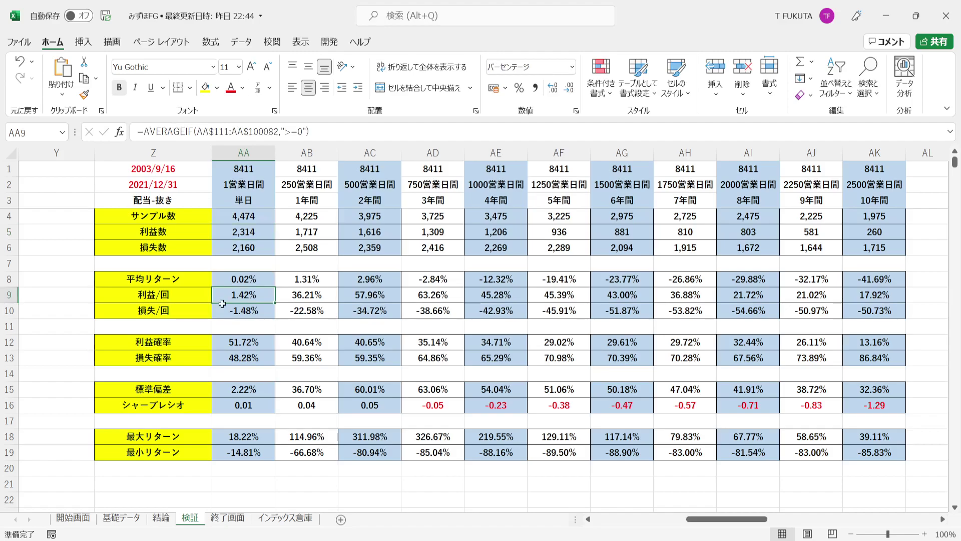
# Examine 損失確率, 損失数 and 損失/回 in the single-day column AA, finishing on its 平均リターン
pyautogui.press('Down')
pyautogui.press('Down')
pyautogui.press('Down')
pyautogui.press('Down')
pyautogui.click(225, 252)
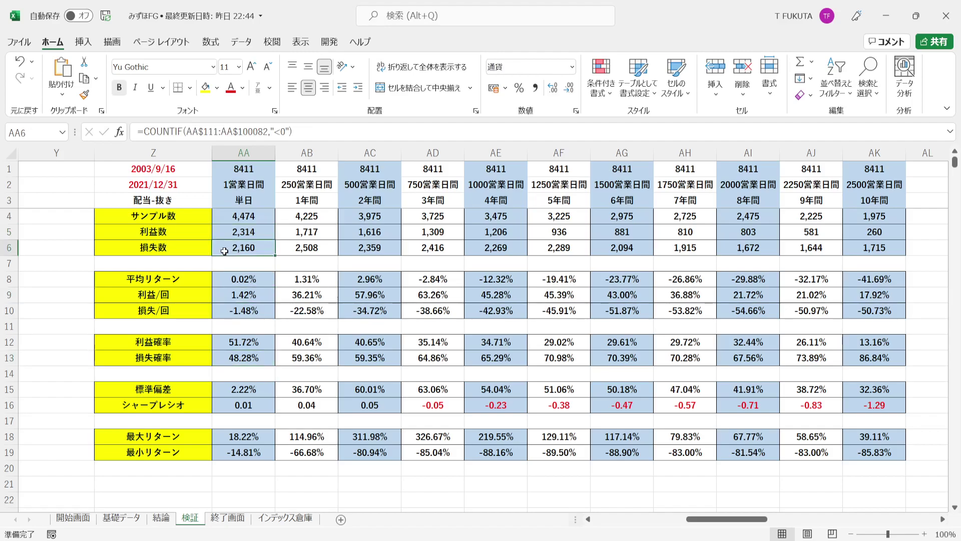
pyautogui.click(221, 311)
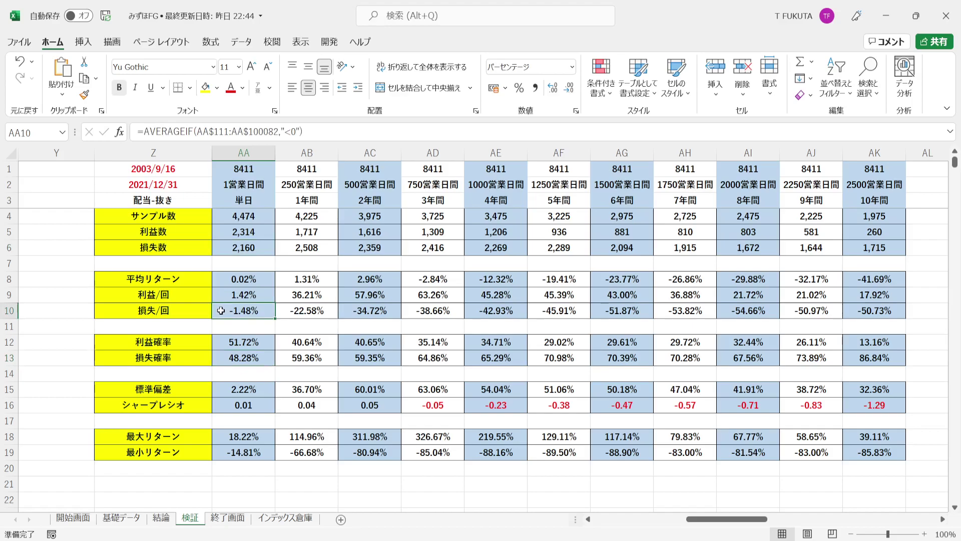
pyautogui.click(219, 279)
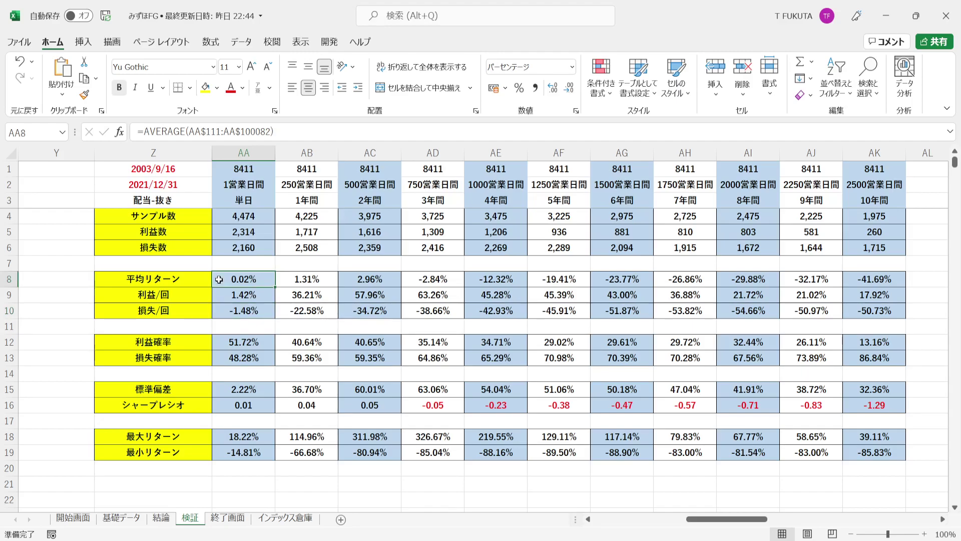
# Review the 標準偏差 of the single-day column and compare it with the 平均リターン in AA8
pyautogui.click(203, 387)
pyautogui.moveTo(204, 388); pyautogui.dragTo(217, 389)
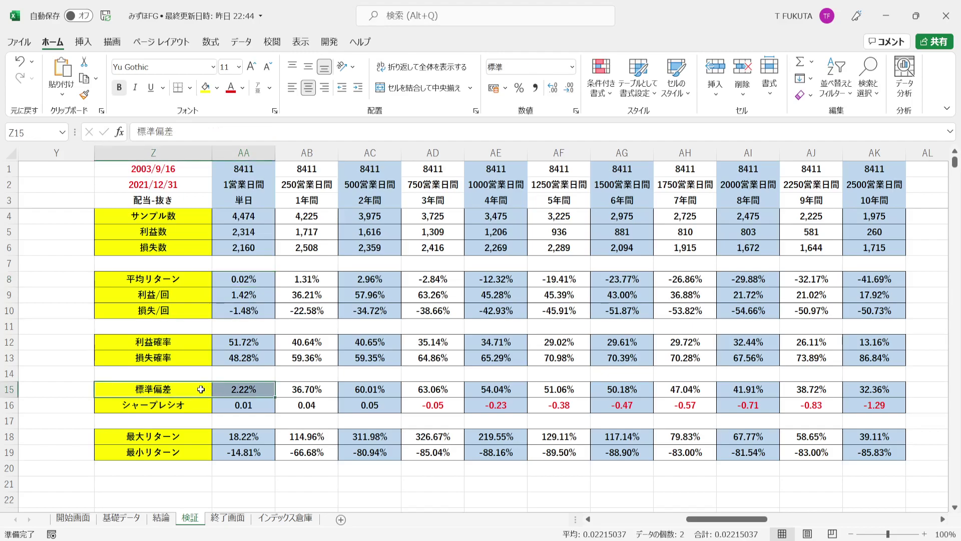
pyautogui.click(201, 389)
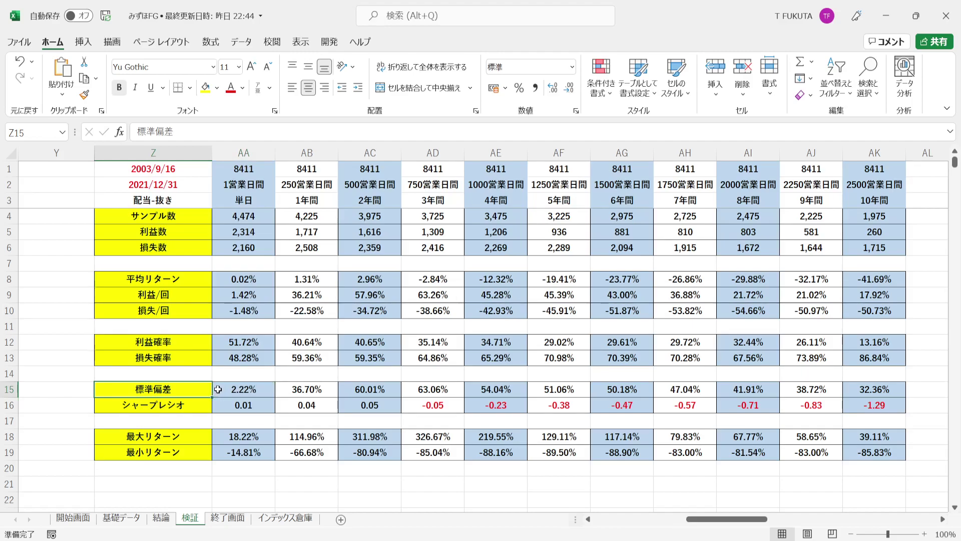
pyautogui.click(217, 388)
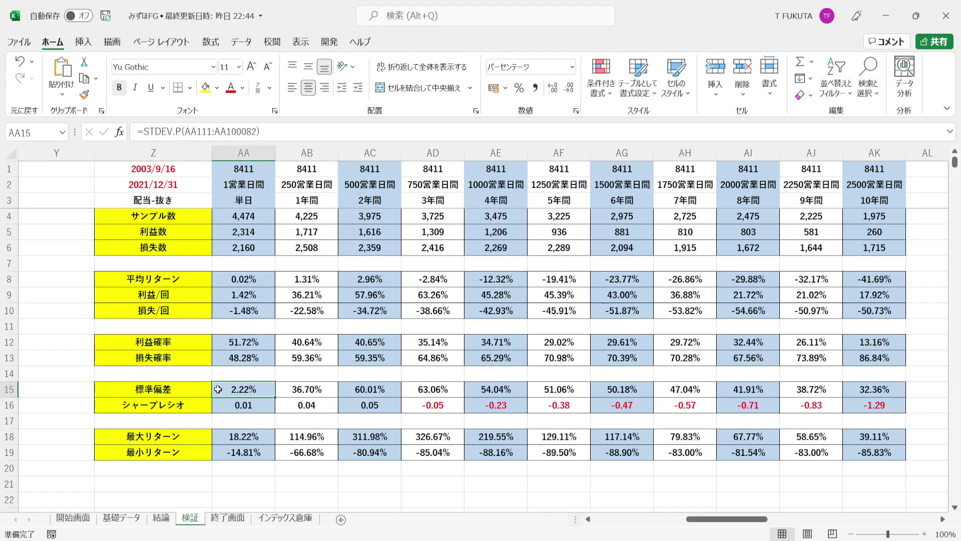
pyautogui.click(219, 278)
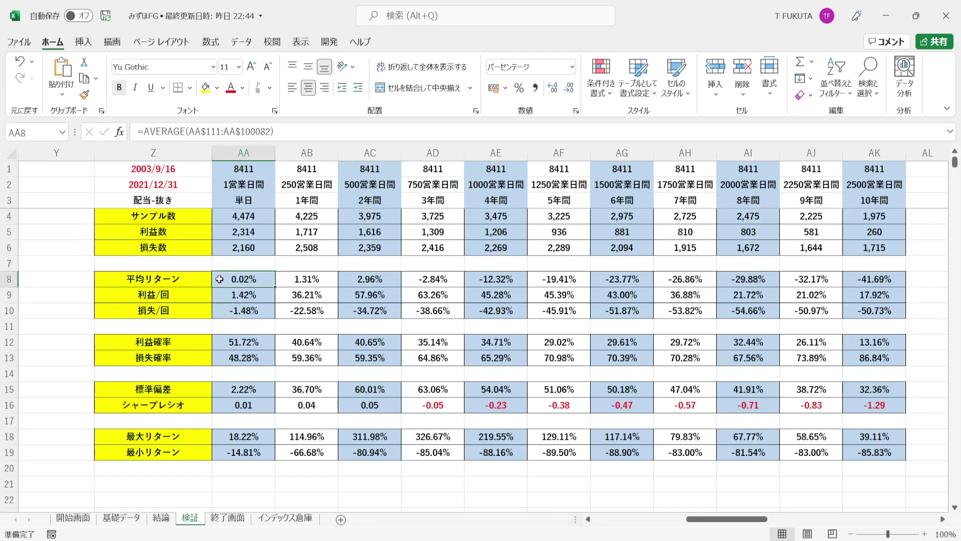
pyautogui.click(221, 390)
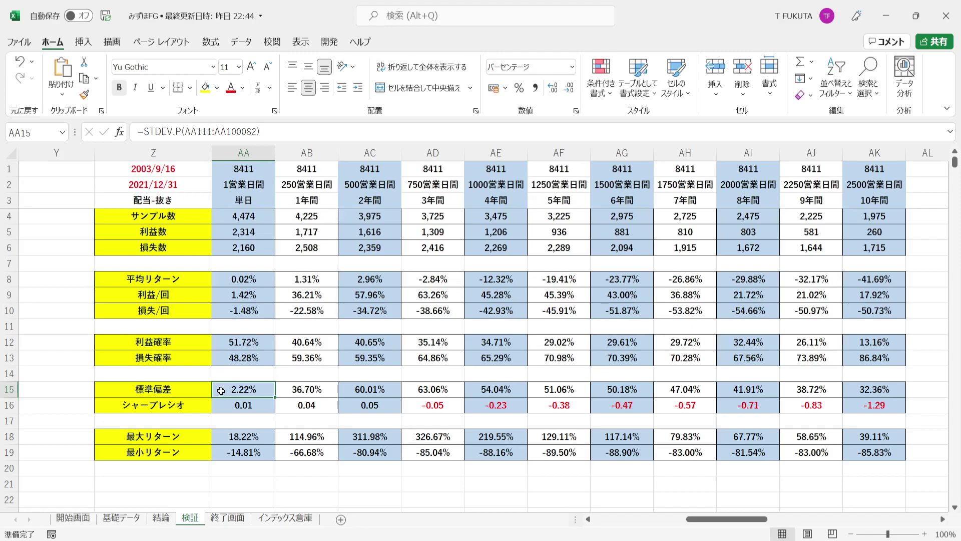
# Inspect the シャープレシオ formula in AA16 and its referenced cells, leaving the formula as it is
pyautogui.click(203, 403)
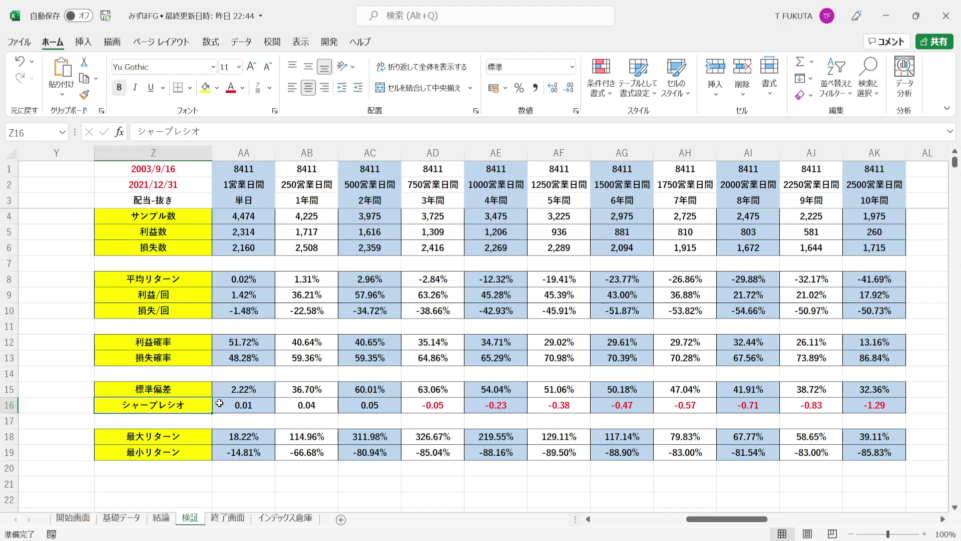
pyautogui.click(219, 403)
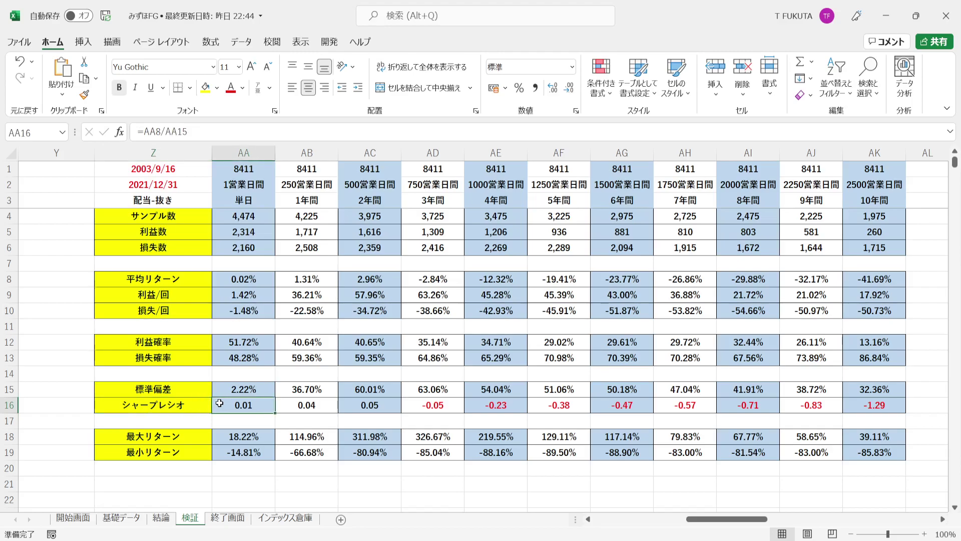
pyautogui.doubleClick(219, 403)
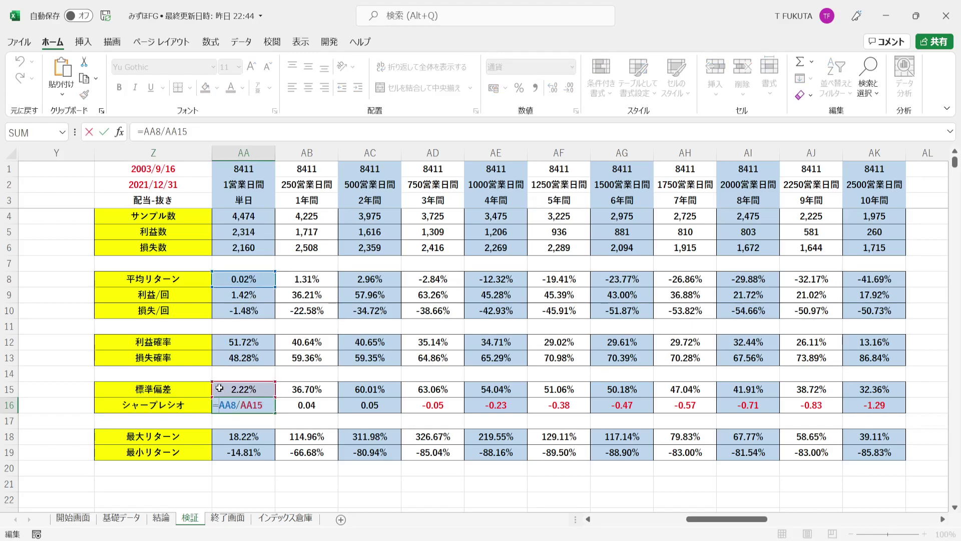
pyautogui.press('Return')
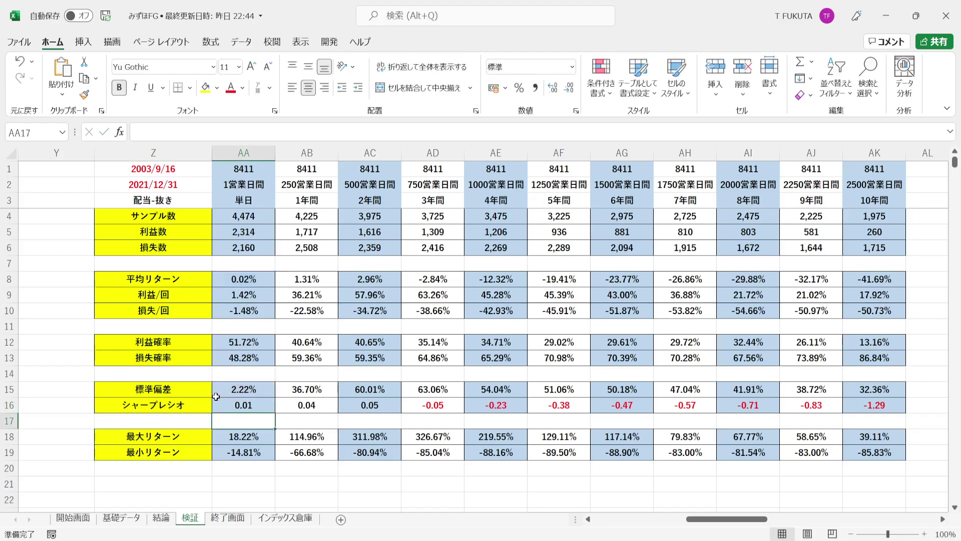
# Select the 最大リターン and 最小リターン rows in Z18:AA19 and compare the single-day values in AA18 and AA19
pyautogui.click(204, 433)
pyautogui.moveTo(207, 445); pyautogui.dragTo(216, 448)
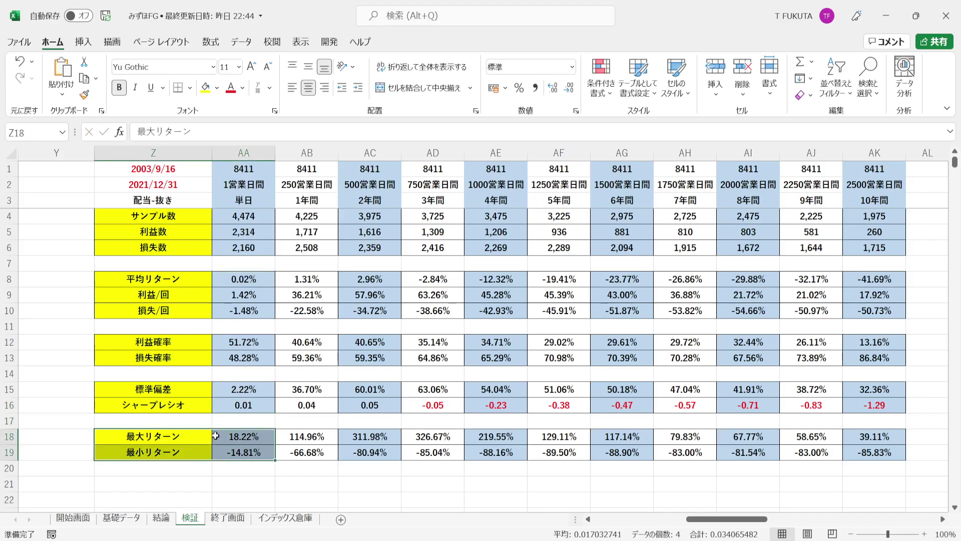
pyautogui.click(216, 436)
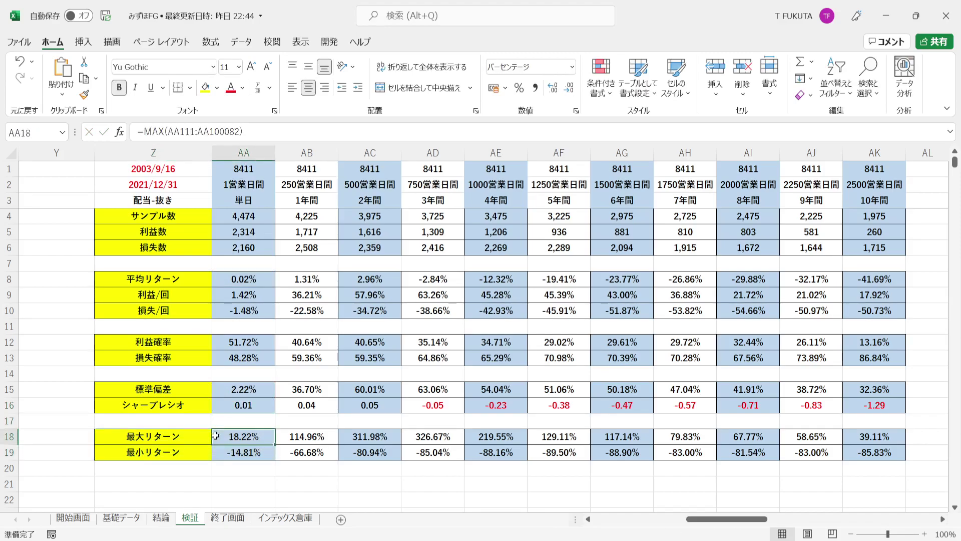
pyautogui.press('Down')
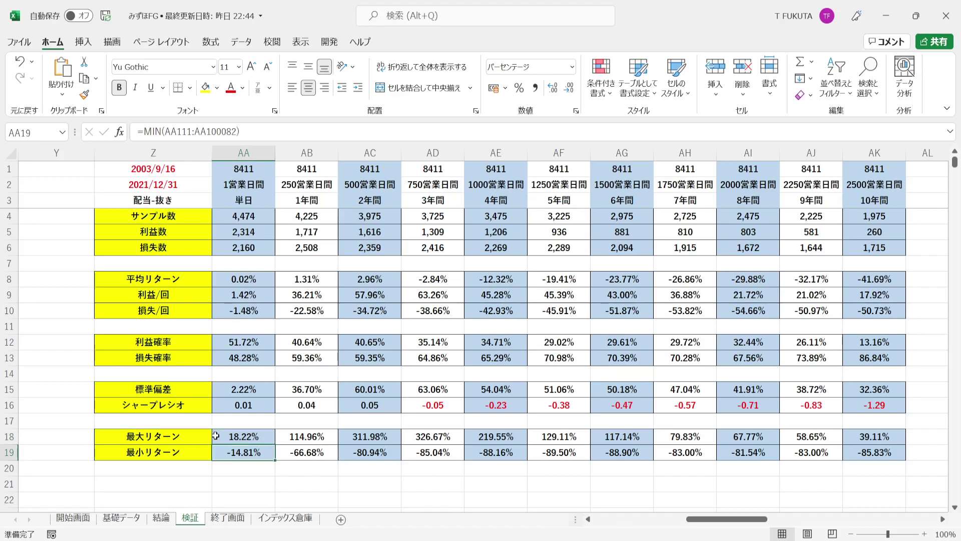
pyautogui.press('Up')
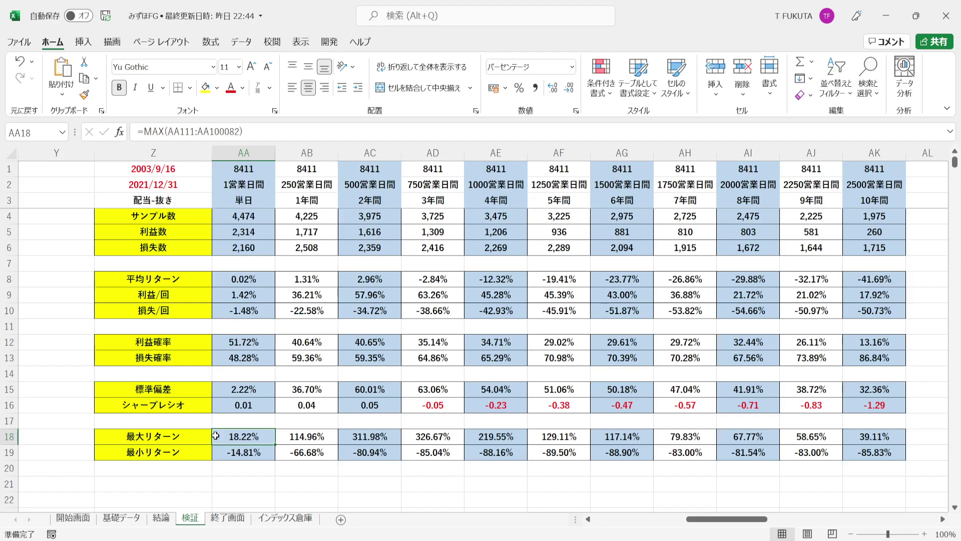
pyautogui.press('Down')
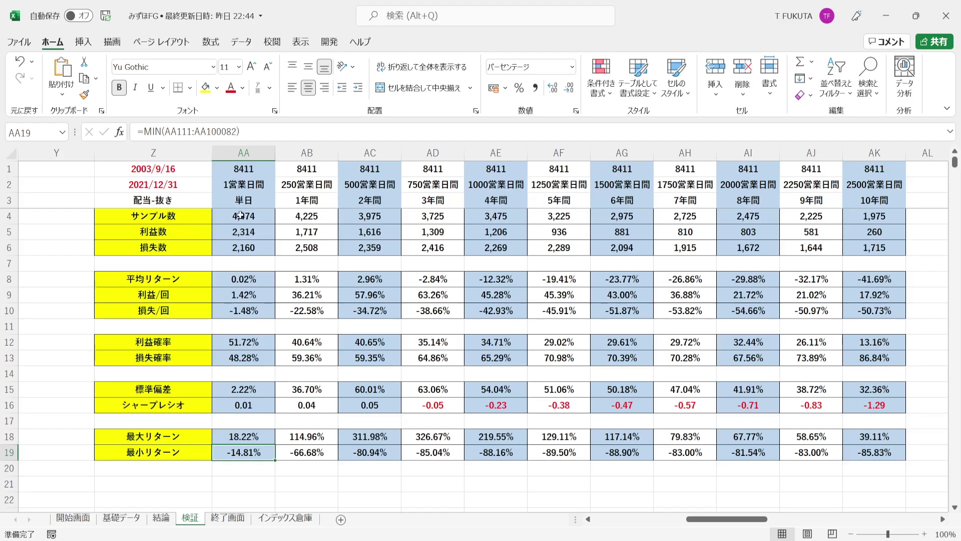
# Highlight the multi-year columns AB to AK, and review the 1年間 column's period, headers and サンプル数
pyautogui.moveTo(309, 151); pyautogui.dragTo(857, 222)
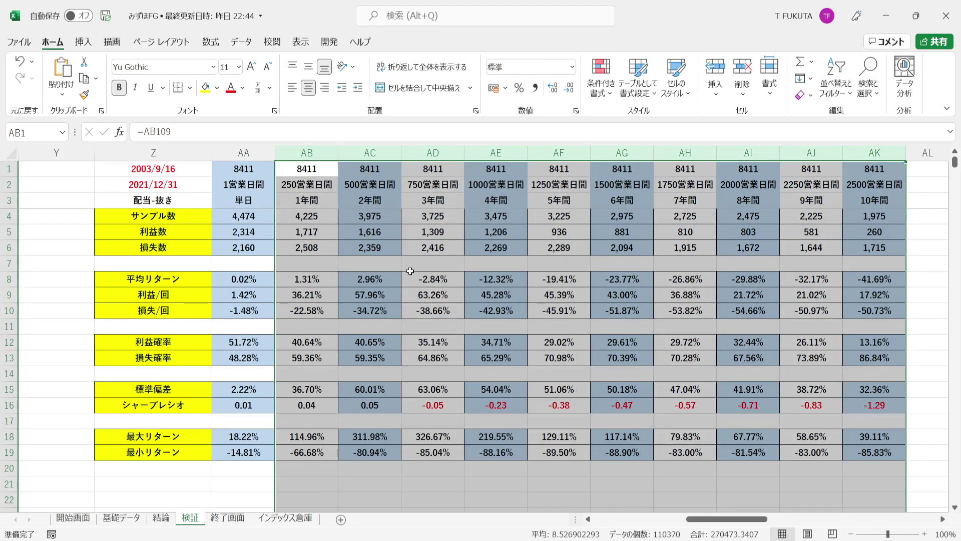
pyautogui.click(302, 153)
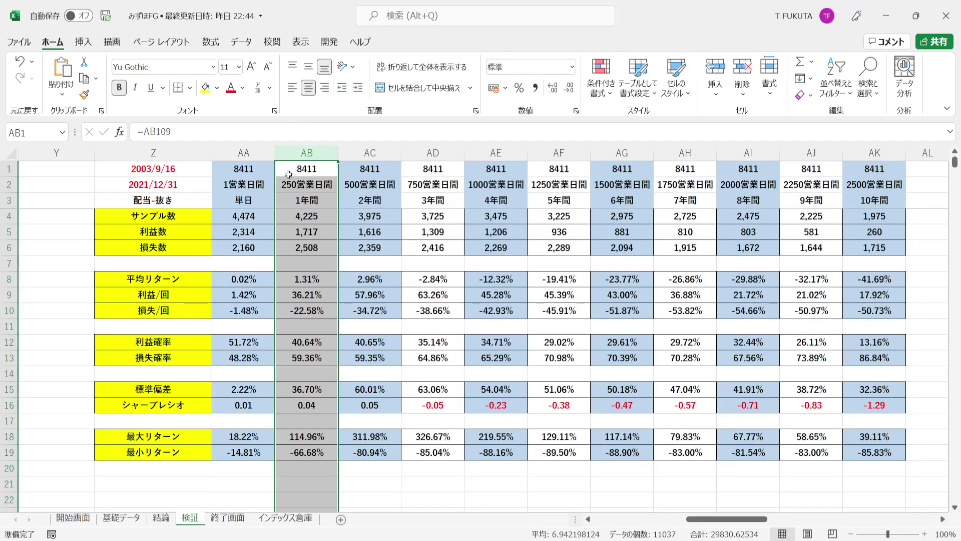
pyautogui.moveTo(195, 170); pyautogui.dragTo(195, 184)
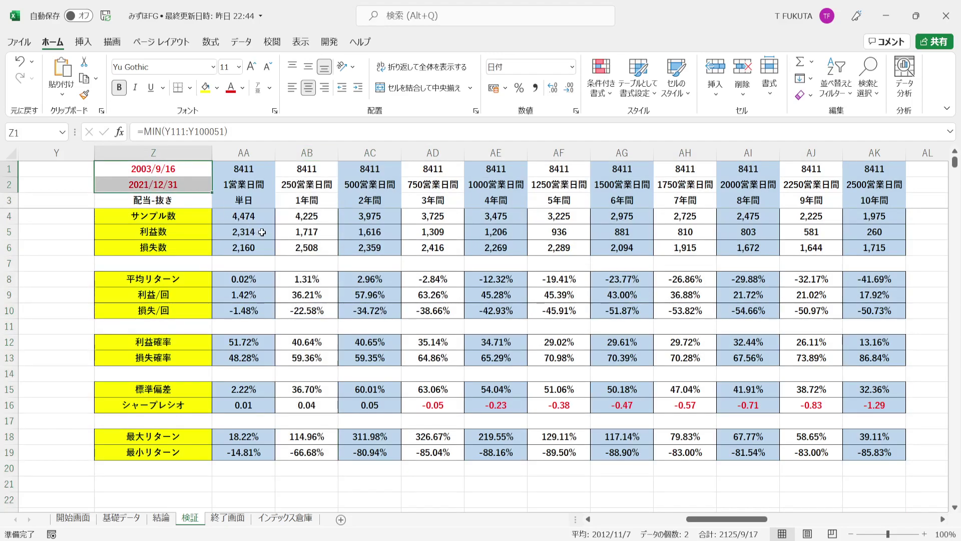
pyautogui.click(288, 172)
pyautogui.click(282, 186)
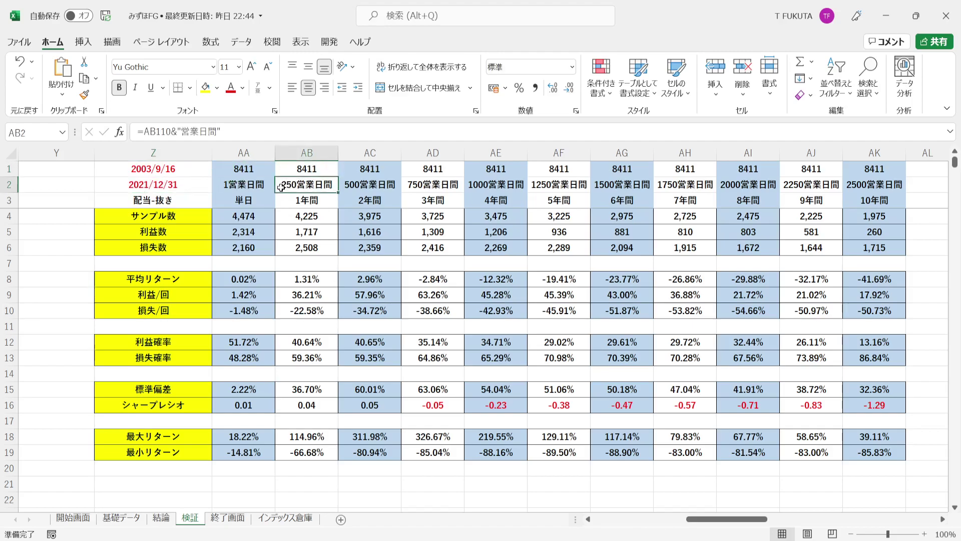
pyautogui.click(284, 216)
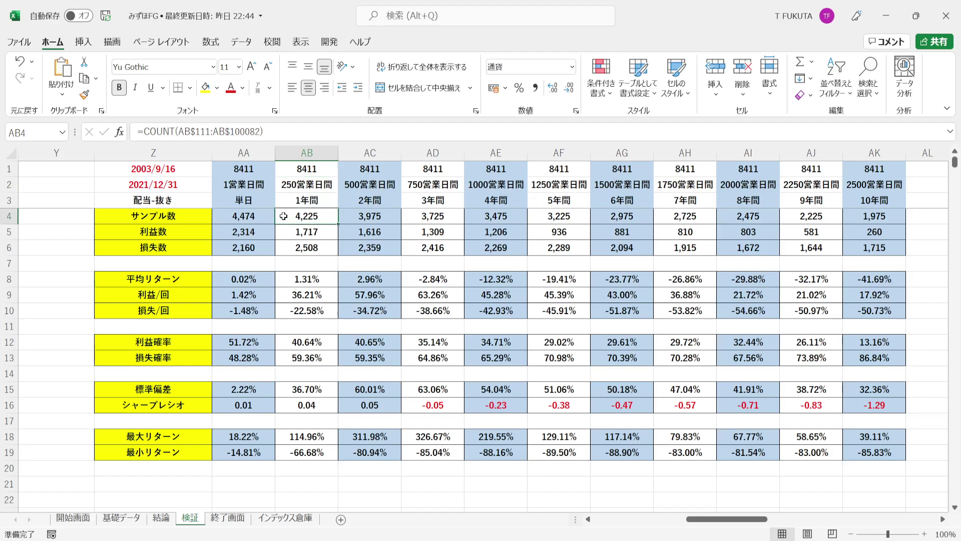
# Review the 1年間 column's 利益確率 and 損失確率 in AB12:AB13 together with the matching 利益数, 損失数, 利益/回 and 損失/回 cells
pyautogui.click(284, 341)
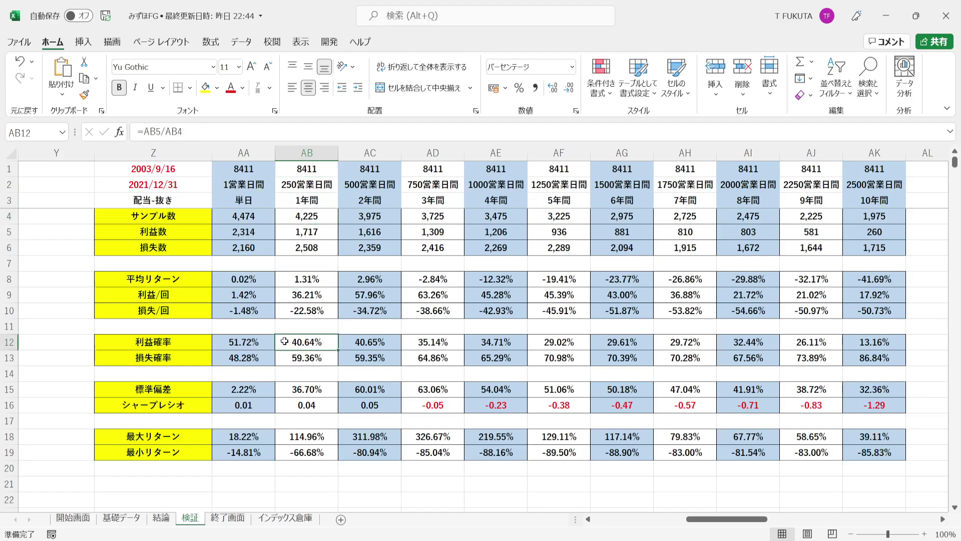
pyautogui.click(283, 232)
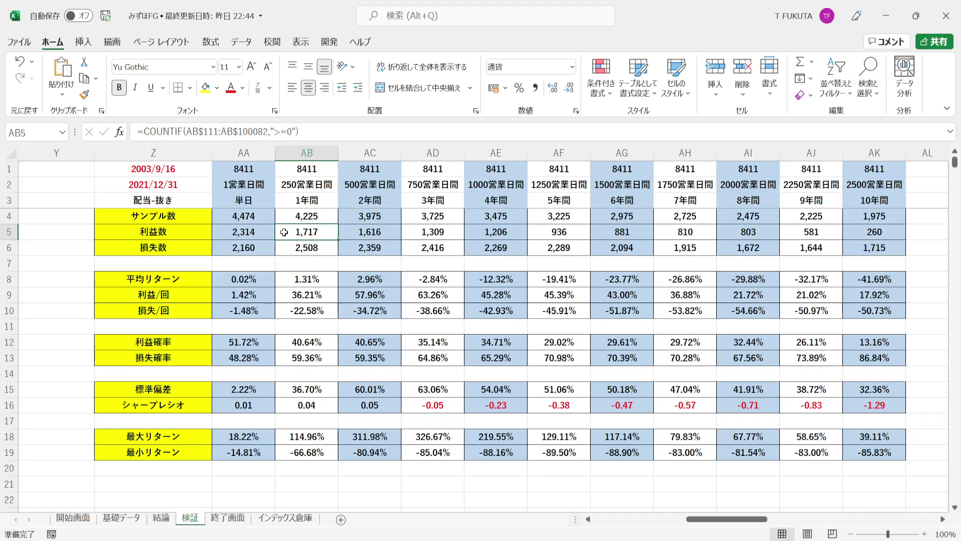
pyautogui.click(285, 295)
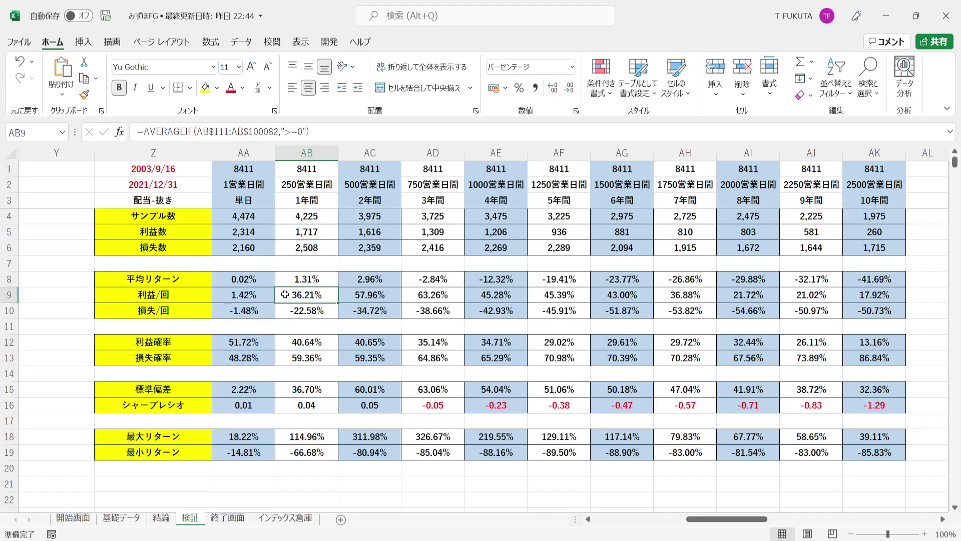
pyautogui.click(282, 358)
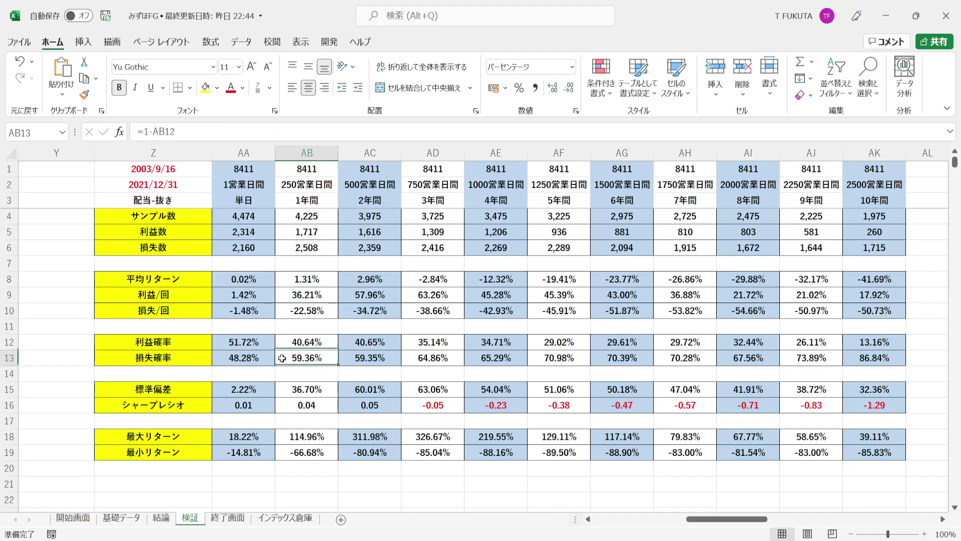
pyautogui.click(281, 246)
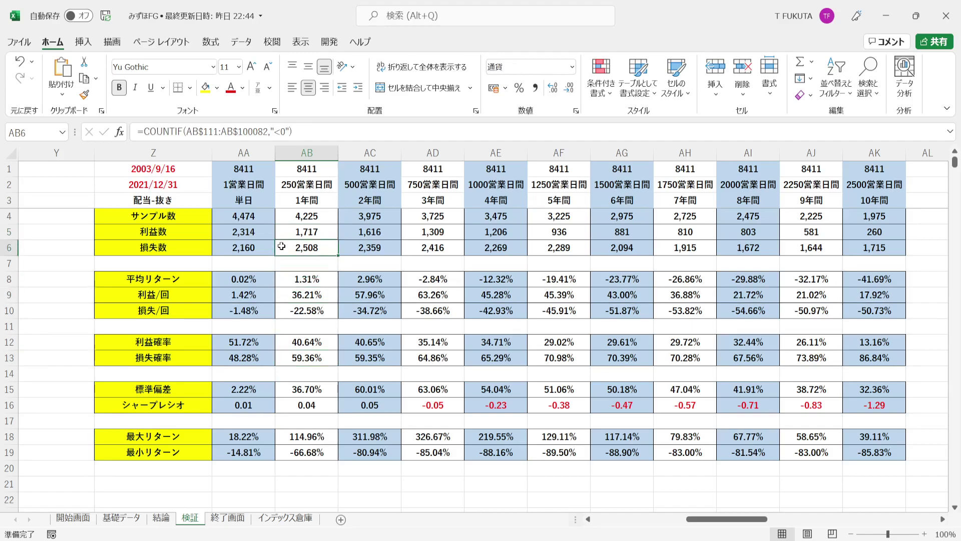
pyautogui.click(281, 310)
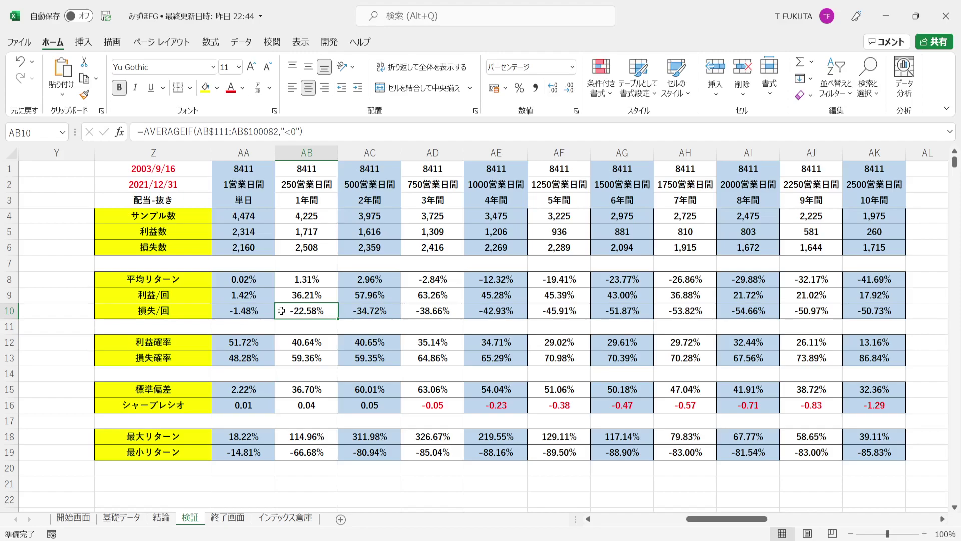
# Compare the 1年間 column's 平均リターン in AB8 with its 標準偏差 in AB15, and check the シャープレシオ in AB16
pyautogui.click(281, 281)
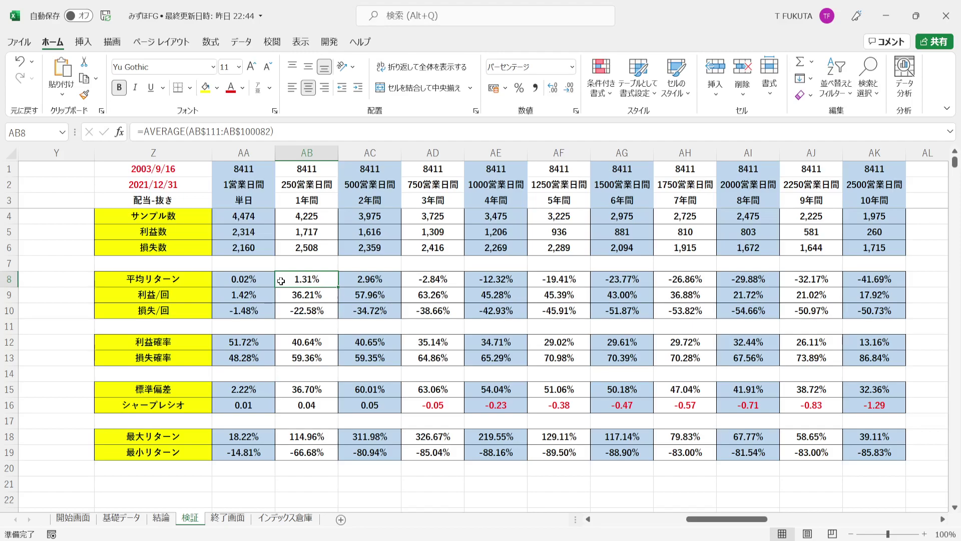
pyautogui.click(280, 385)
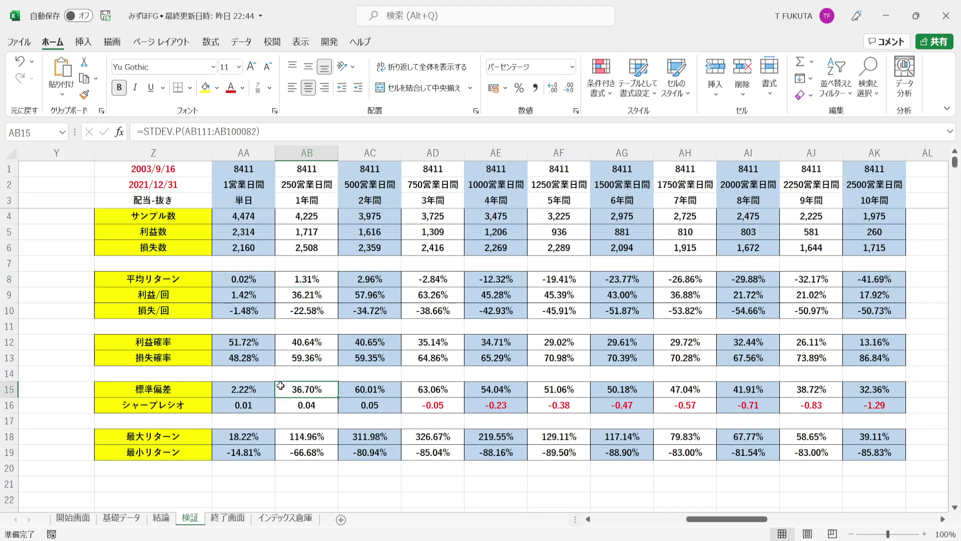
pyautogui.click(282, 284)
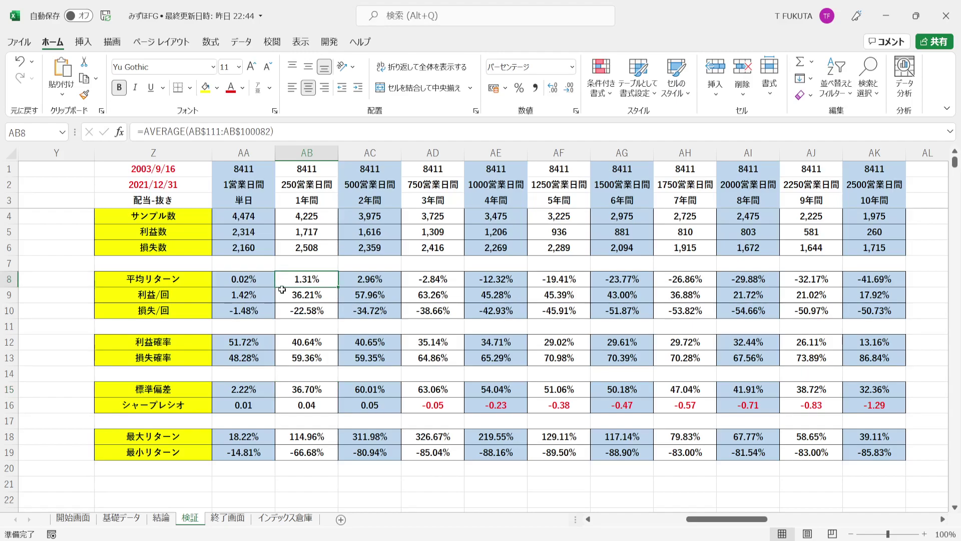
pyautogui.click(281, 388)
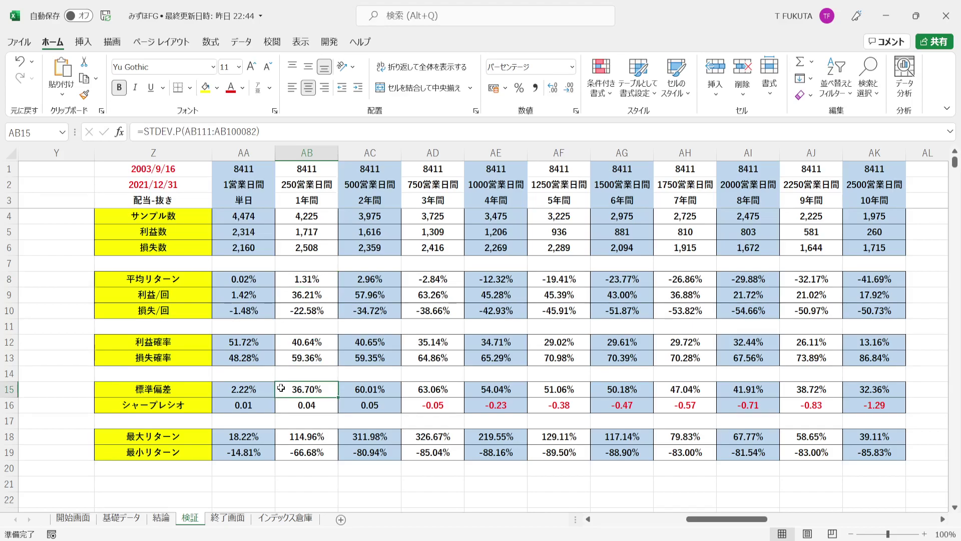
pyautogui.click(282, 403)
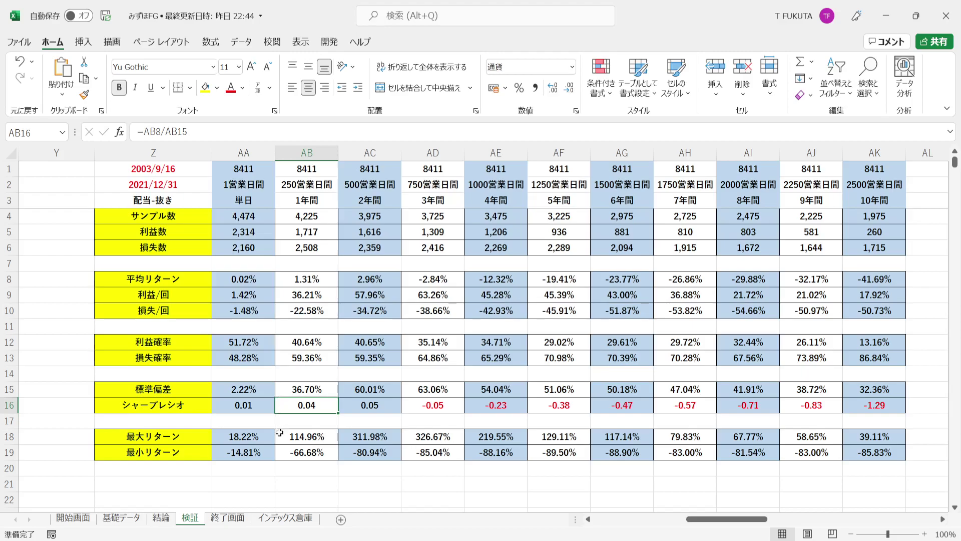
# Select AB18:AB19 and compare the 1年間 column's 最大リターン and 最小リターン cells one by one
pyautogui.moveTo(280, 432); pyautogui.dragTo(279, 452)
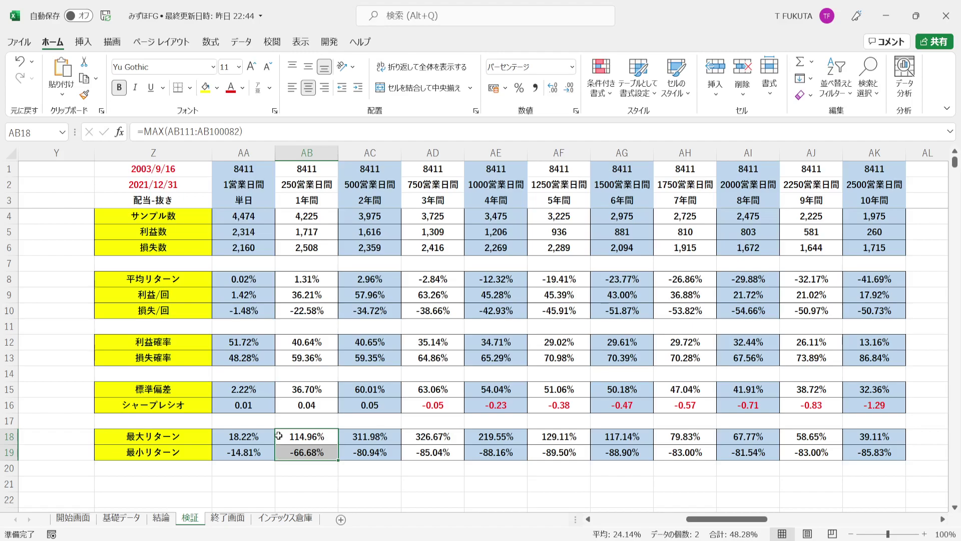
pyautogui.click(279, 440)
pyautogui.click(280, 452)
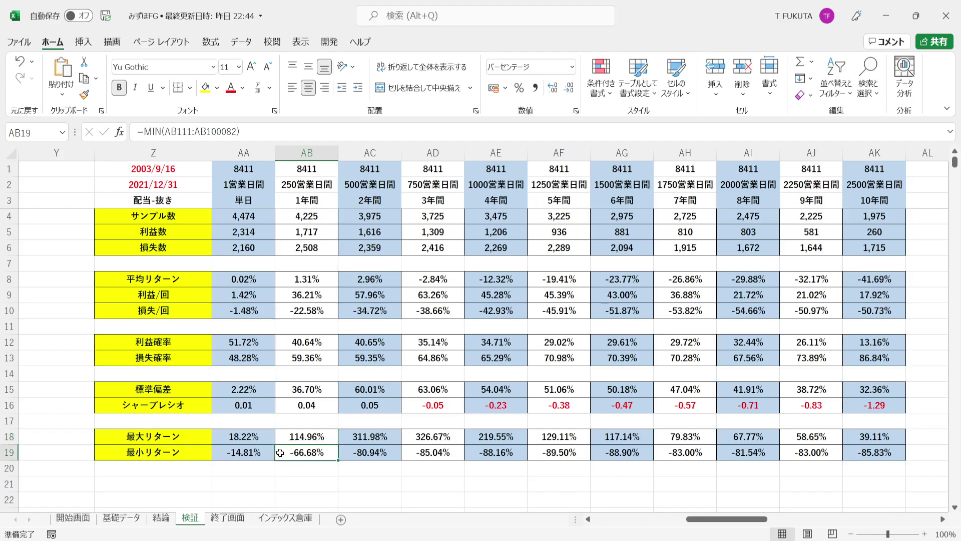
pyautogui.click(279, 436)
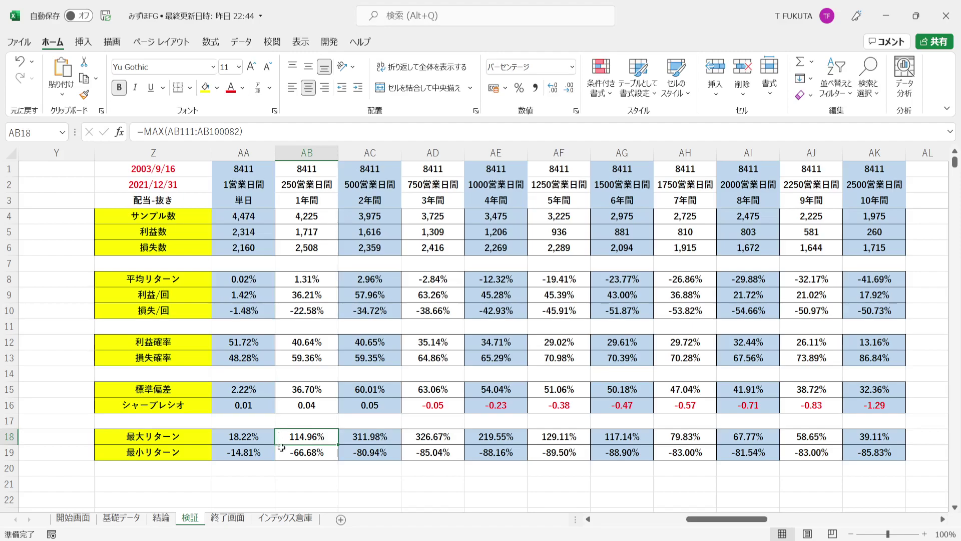
pyautogui.click(281, 452)
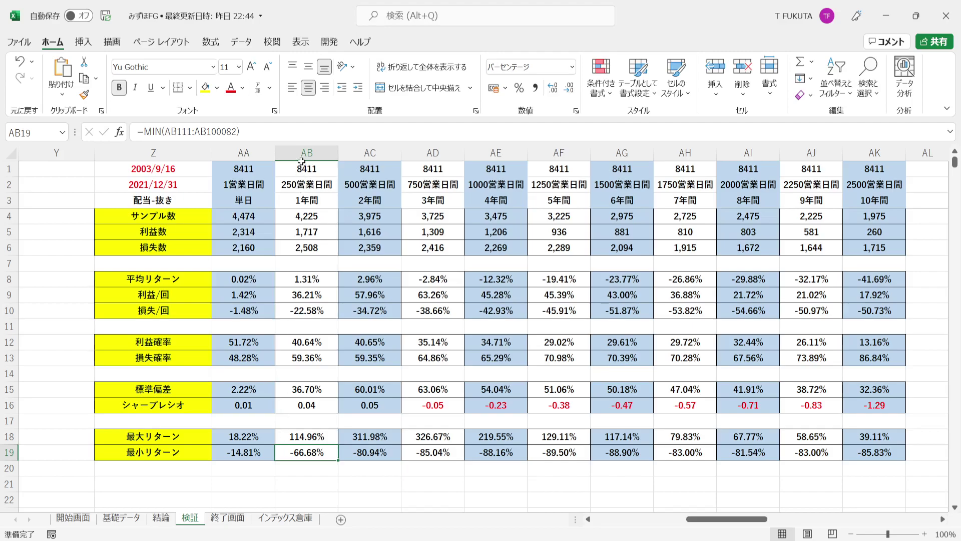
# Highlight the 2年間 to 10年間 columns and compare the 平均リターン cells AA8:AC8 with those in AD8:AK8
pyautogui.moveTo(350, 153); pyautogui.dragTo(855, 197)
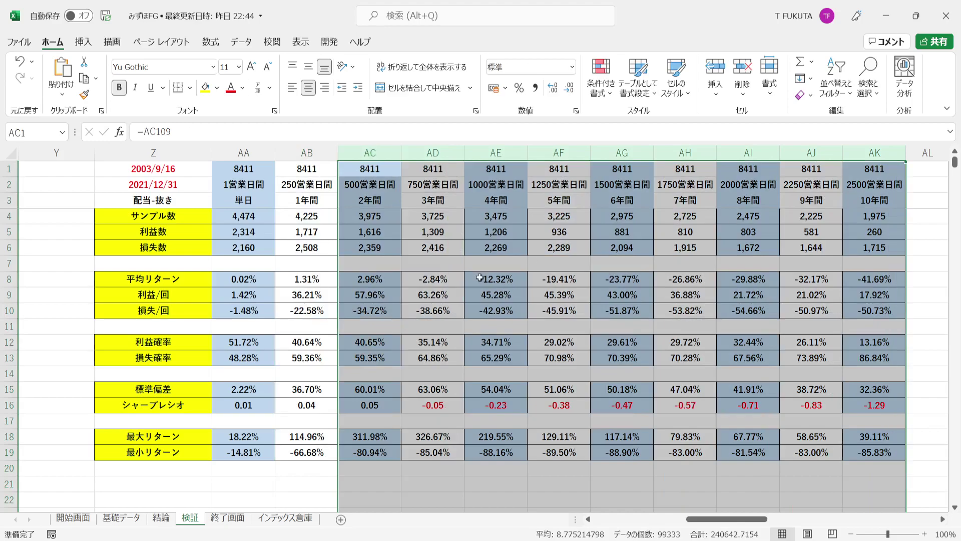
pyautogui.click(225, 279)
pyautogui.moveTo(225, 279); pyautogui.dragTo(349, 279)
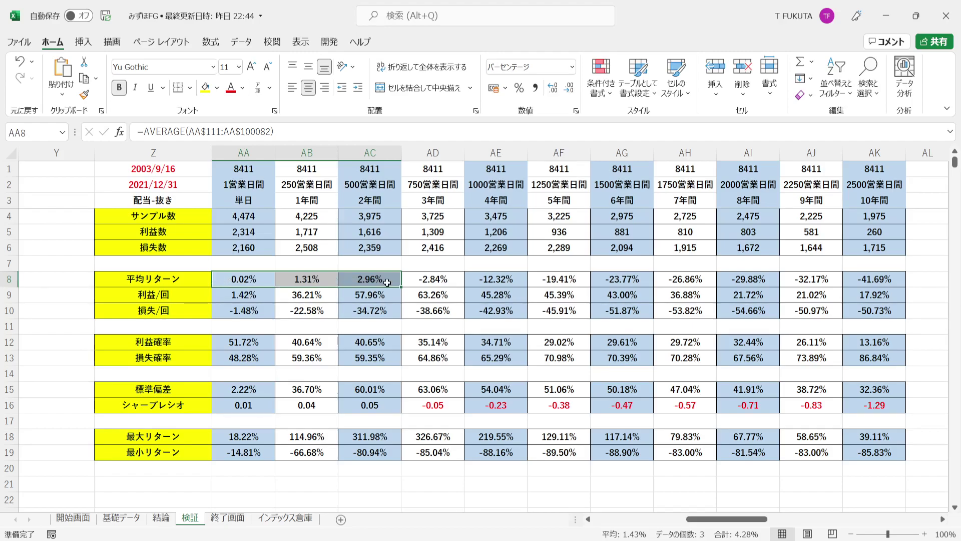
pyautogui.moveTo(431, 150); pyautogui.dragTo(877, 182)
pyautogui.moveTo(447, 280); pyautogui.dragTo(850, 280)
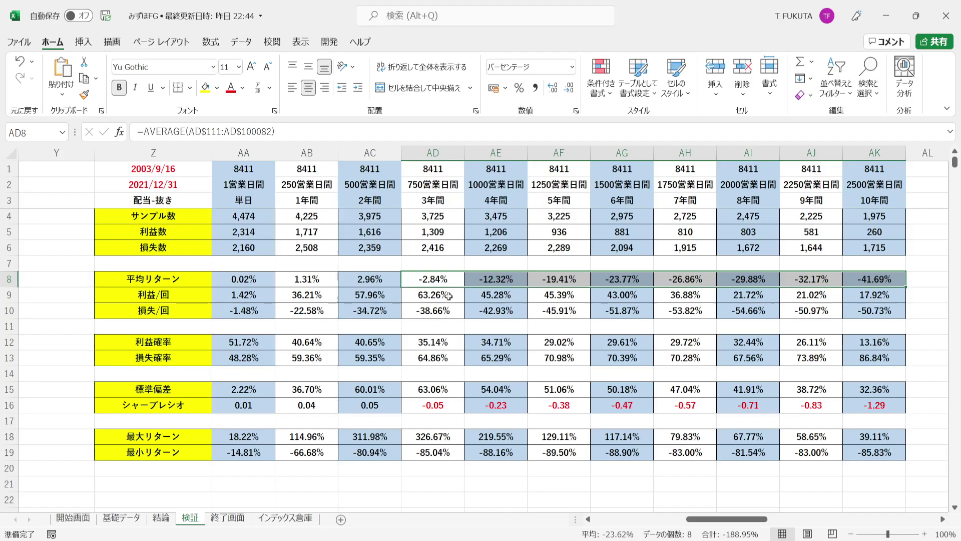
pyautogui.moveTo(342, 281); pyautogui.dragTo(263, 281)
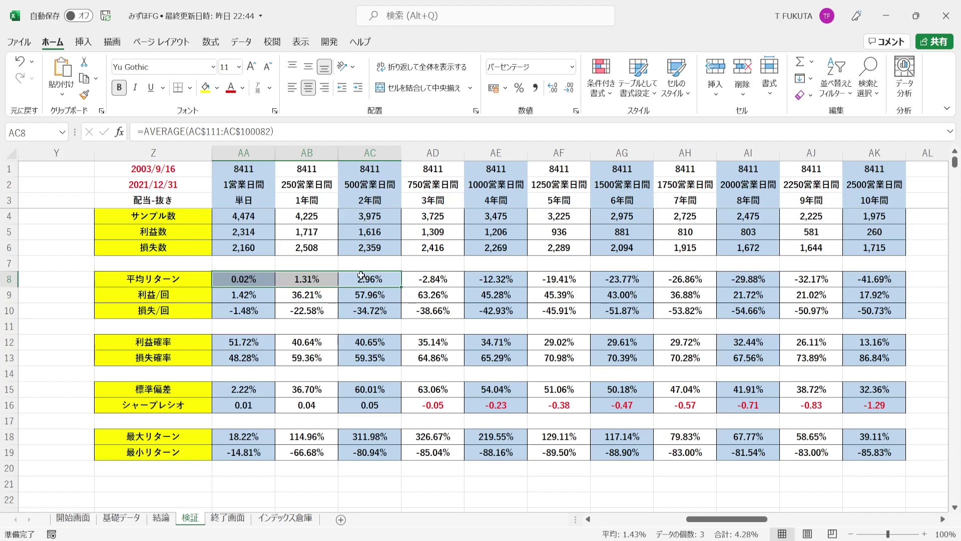
pyautogui.moveTo(263, 278); pyautogui.dragTo(340, 283)
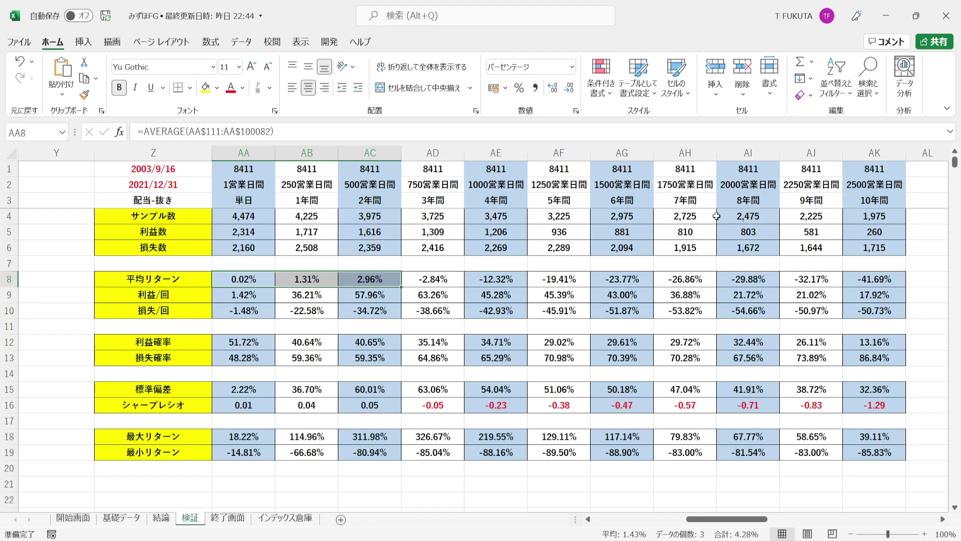
# Highlight the 10年間 column AK and review its 平均リターン, 最大リターン and 最小リターン in AK8, AK18 and AK19
pyautogui.click(871, 149)
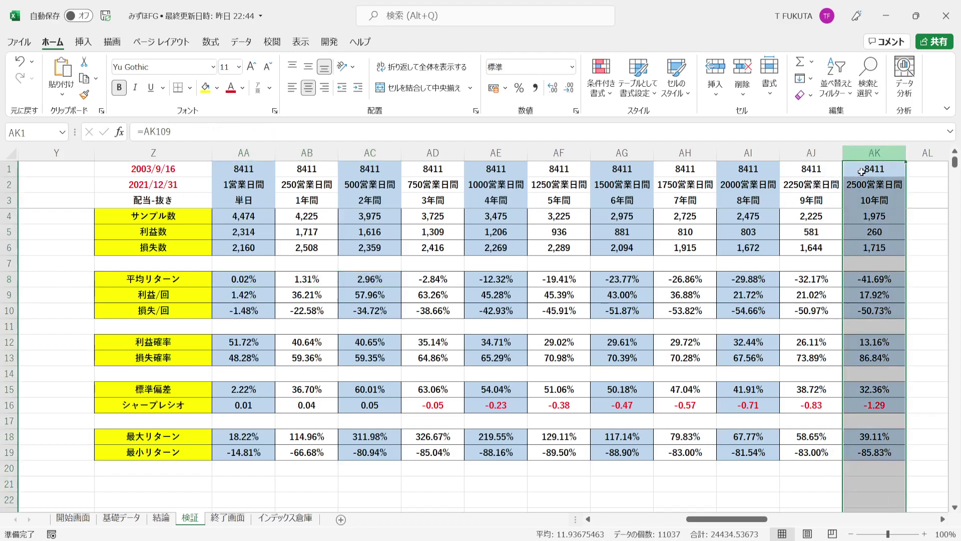
pyautogui.click(848, 280)
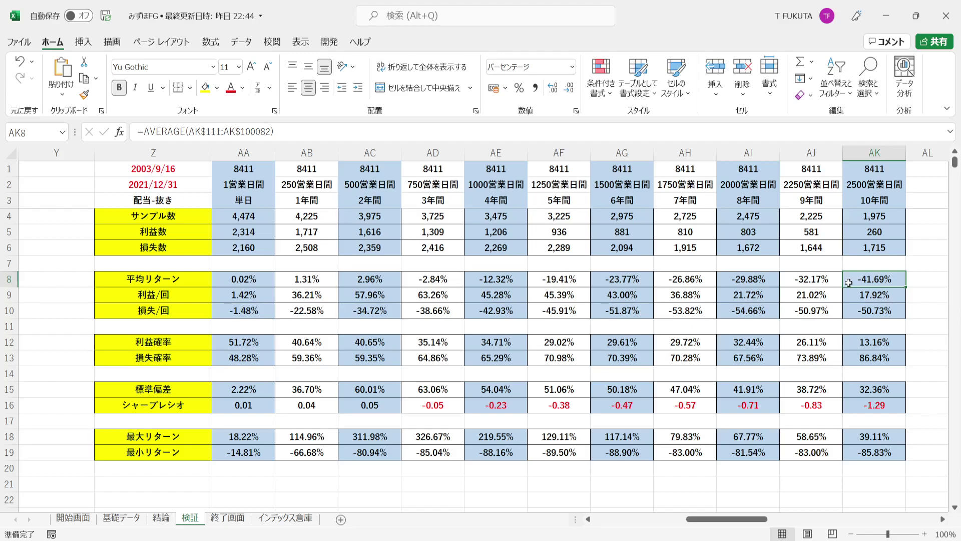
pyautogui.click(847, 434)
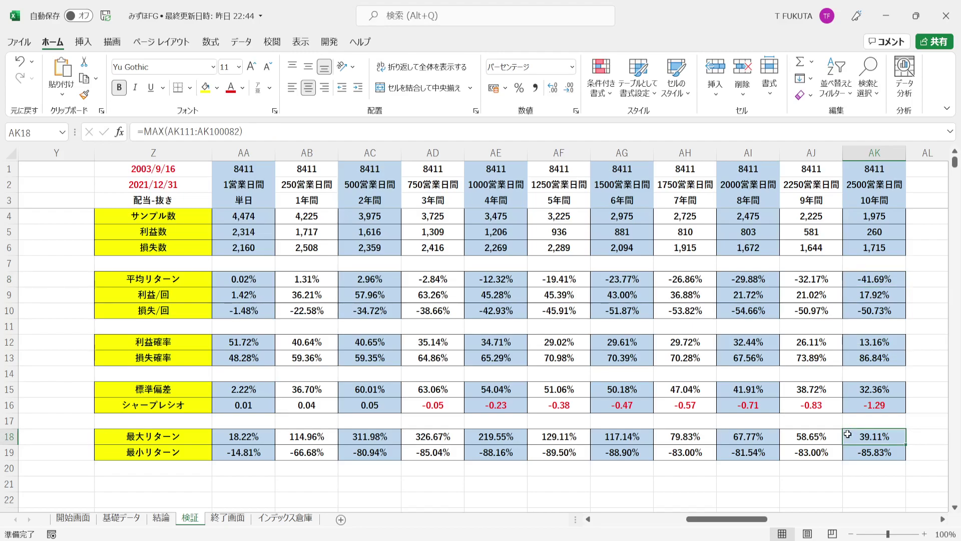
pyautogui.click(849, 456)
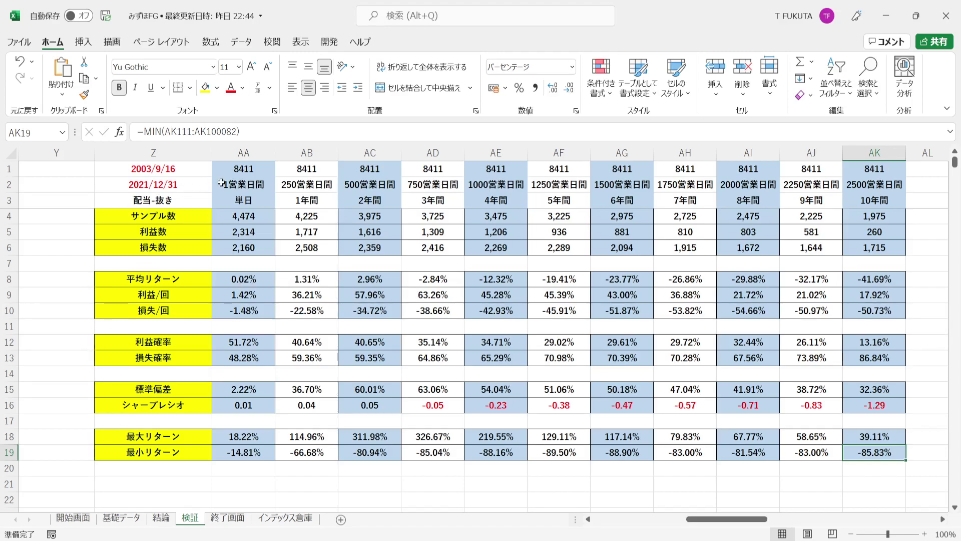
# Highlight all holding-period columns AA to AK and the start and end dates in Z1:Z2
pyautogui.moveTo(226, 154); pyautogui.dragTo(845, 208)
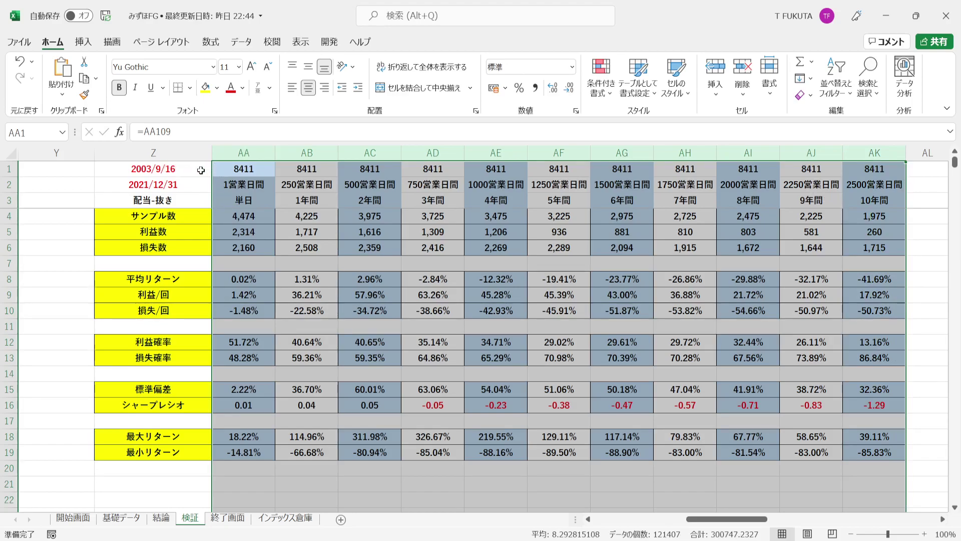
pyautogui.moveTo(200, 170); pyautogui.dragTo(198, 181)
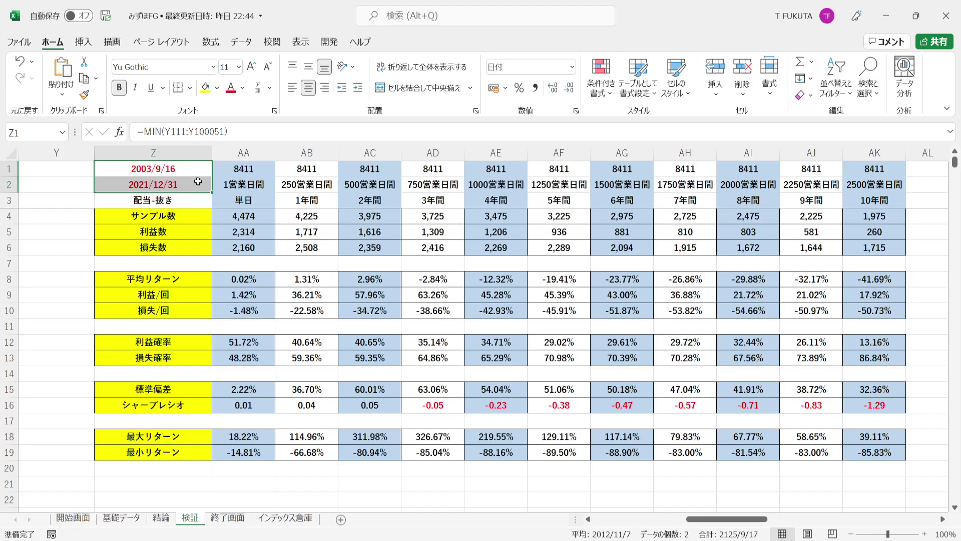
# Go to the 平均リターン index comparison block at Y28 and select its 8411 label and the four index rows Z29:AK32
pyautogui.click(78, 339)
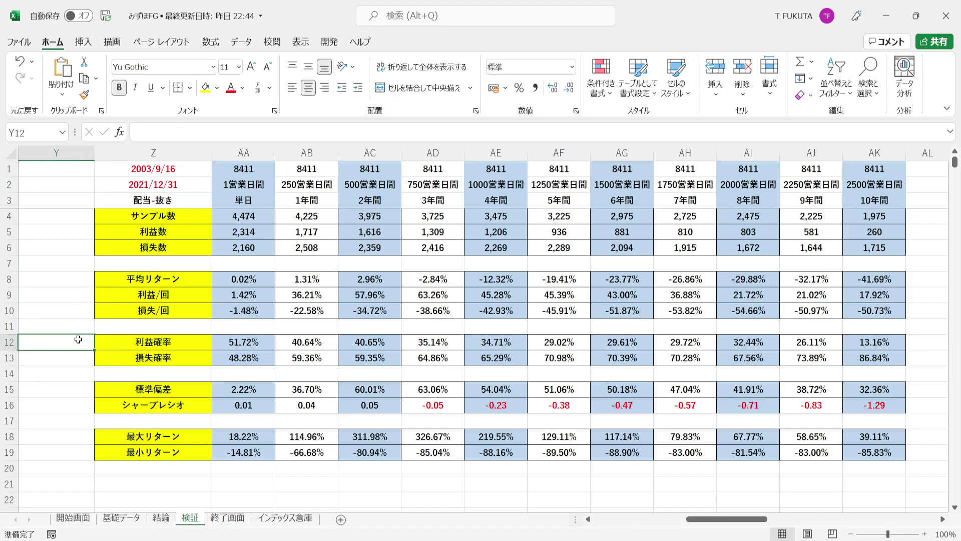
pyautogui.press('Down')
pyautogui.press('Down')
pyautogui.press('Down')
pyautogui.press('Down')
pyautogui.press('Down')
pyautogui.press('Down')
pyautogui.press('Down')
pyautogui.press('Down')
pyautogui.press('Down')
pyautogui.press('Down')
pyautogui.press('Down')
pyautogui.press('Down')
pyautogui.press('Down')
pyautogui.press('Down')
pyautogui.press('Down')
pyautogui.press('Down')
pyautogui.press('Down')
pyautogui.press('Down')
pyautogui.press('Down')
pyautogui.press('Down')
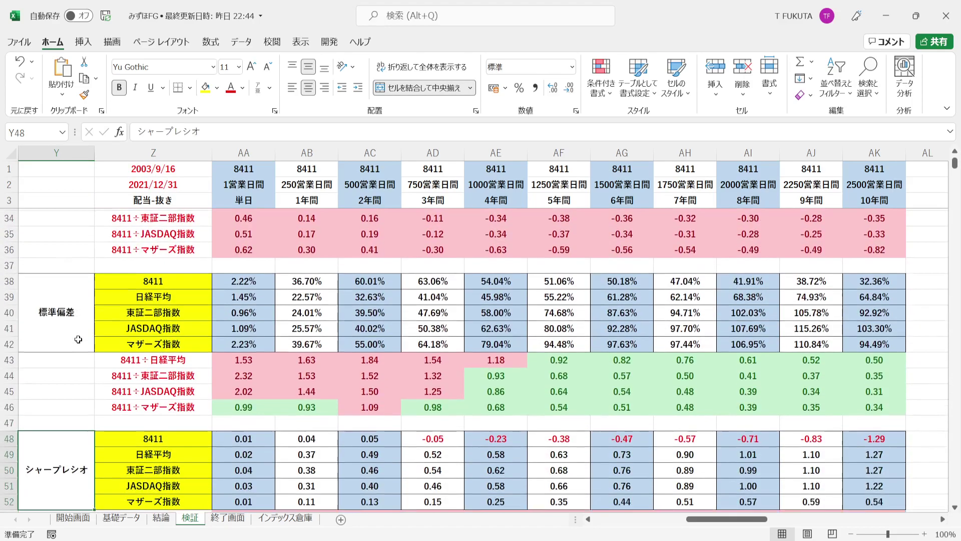
pyautogui.press('Up')
pyautogui.press('Up')
pyautogui.press('Up')
pyautogui.press('Up')
pyautogui.press('Up')
pyautogui.press('Up')
pyautogui.press('Up')
pyautogui.press('Up')
pyautogui.press('Up')
pyautogui.press('Up')
pyautogui.press('Up')
pyautogui.press('Up')
pyautogui.press('Up')
pyautogui.press('Up')
pyautogui.press('Up')
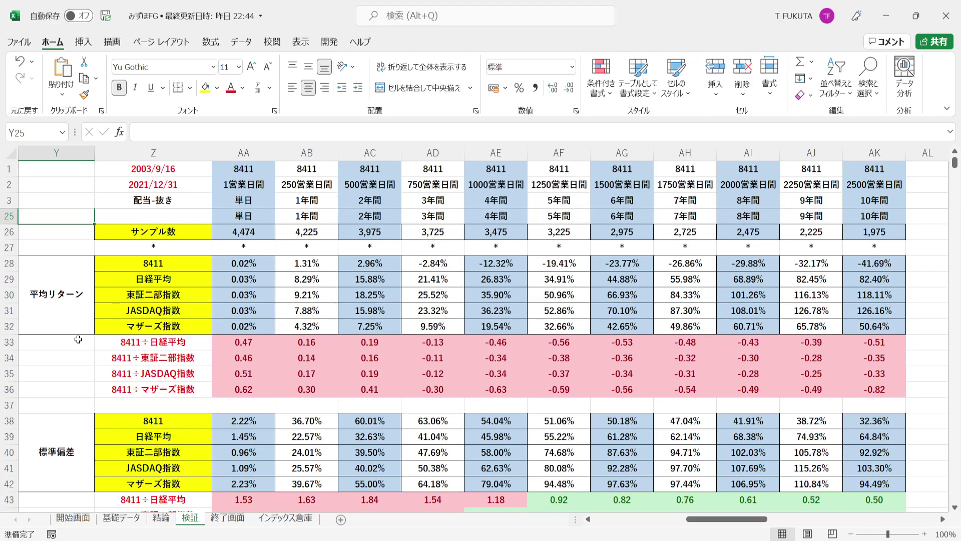
pyautogui.click(73, 311)
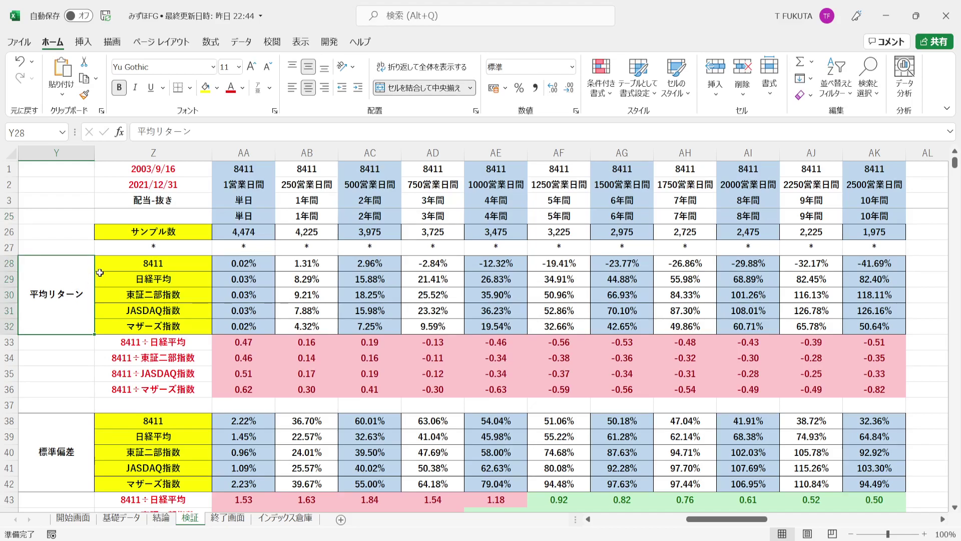
pyautogui.click(126, 263)
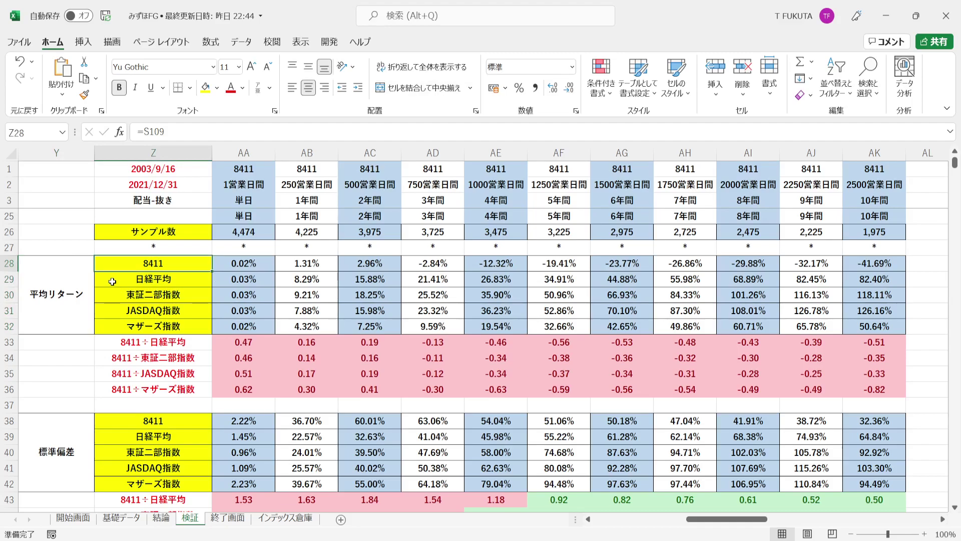
pyautogui.moveTo(112, 281); pyautogui.dragTo(864, 330)
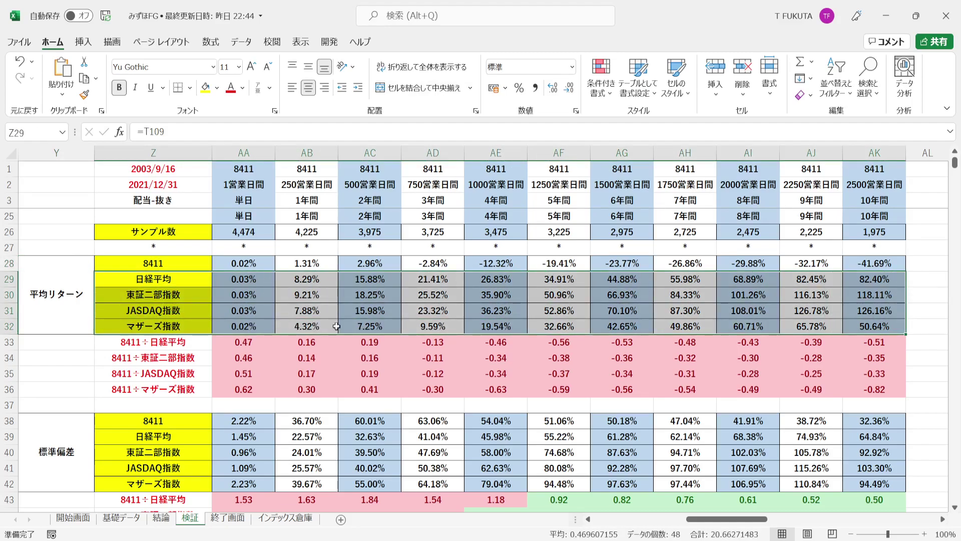
# Select the ratio labels Z33:Z36 and the ratio values AA33:AK36, and inspect the single-day 8411÷日経平均 formula in AA33
pyautogui.moveTo(113, 345); pyautogui.dragTo(126, 389)
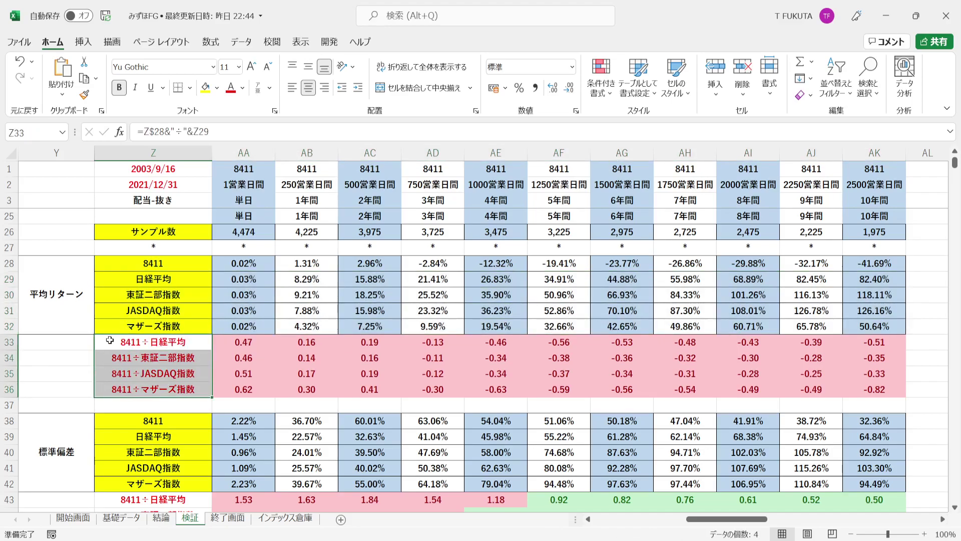
pyautogui.click(104, 342)
pyautogui.moveTo(104, 342); pyautogui.dragTo(145, 388)
pyautogui.moveTo(220, 342); pyautogui.dragTo(873, 390)
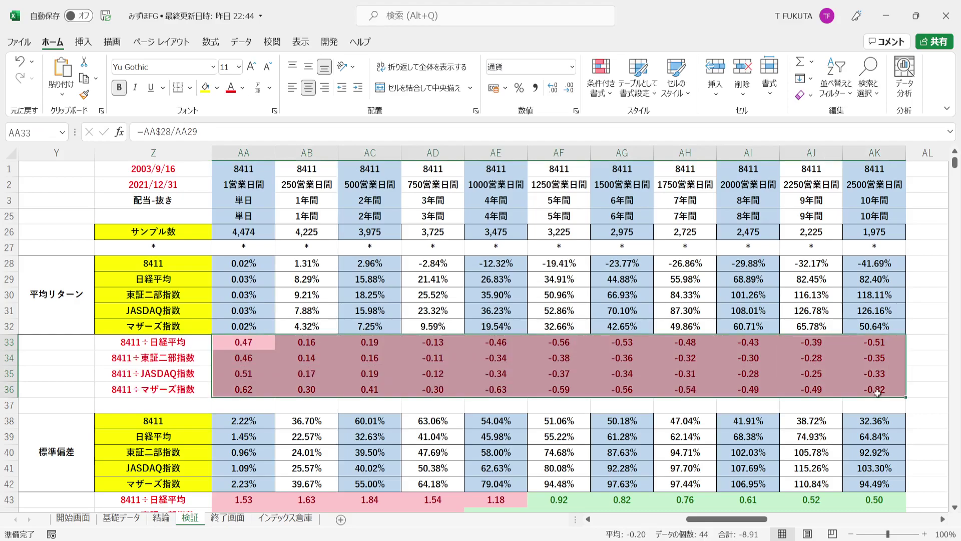
pyautogui.click(220, 341)
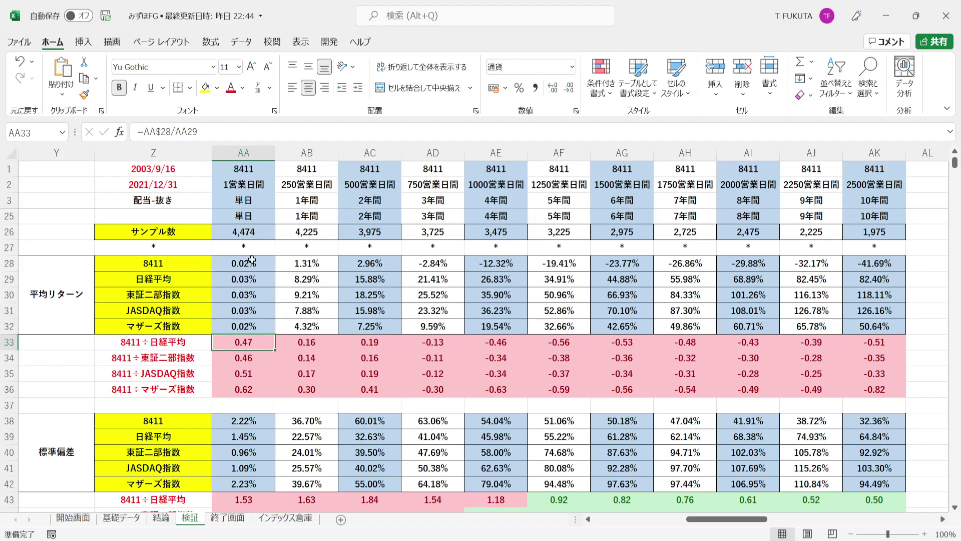
# Highlight the holding-period columns AA through AK, from 単日 to 10年間, across the 平均リターン comparison
pyautogui.click(246, 153)
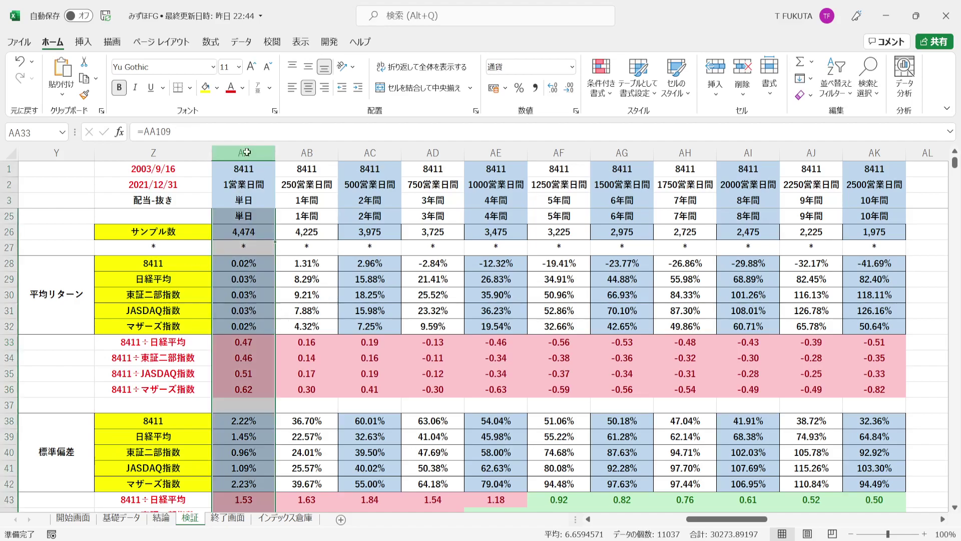
pyautogui.hotkey('shift', 'Right')
pyautogui.hotkey('shift', 'Right')
pyautogui.hotkey('shift', 'Right')
pyautogui.hotkey('shift', 'Right')
pyautogui.hotkey('shift', 'Right')
pyautogui.hotkey('shift', 'Right')
pyautogui.hotkey('shift', 'Right')
pyautogui.hotkey('shift', 'Right')
pyautogui.hotkey('shift', 'Right')
pyautogui.hotkey('shift', 'Right')
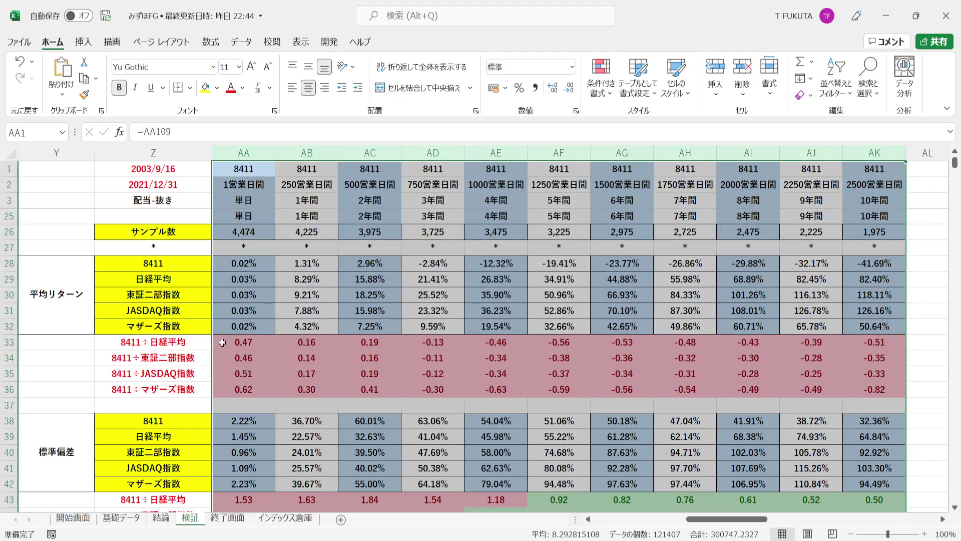
# Highlight the 1年間 column AB and review the four indices' 平均リターン in AB29:AB32 against 8411 in AB28
pyautogui.click(307, 153)
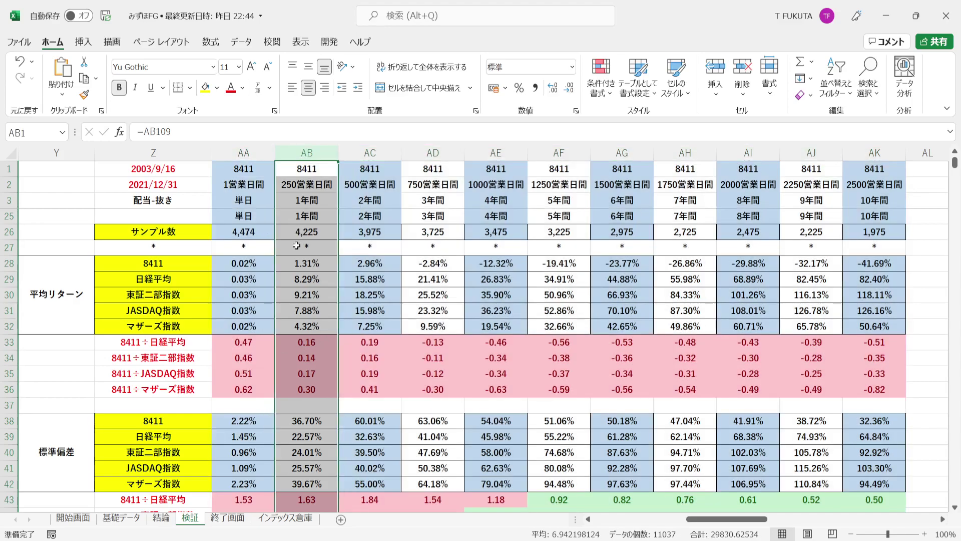
pyautogui.click(288, 278)
pyautogui.click(287, 294)
pyautogui.click(286, 310)
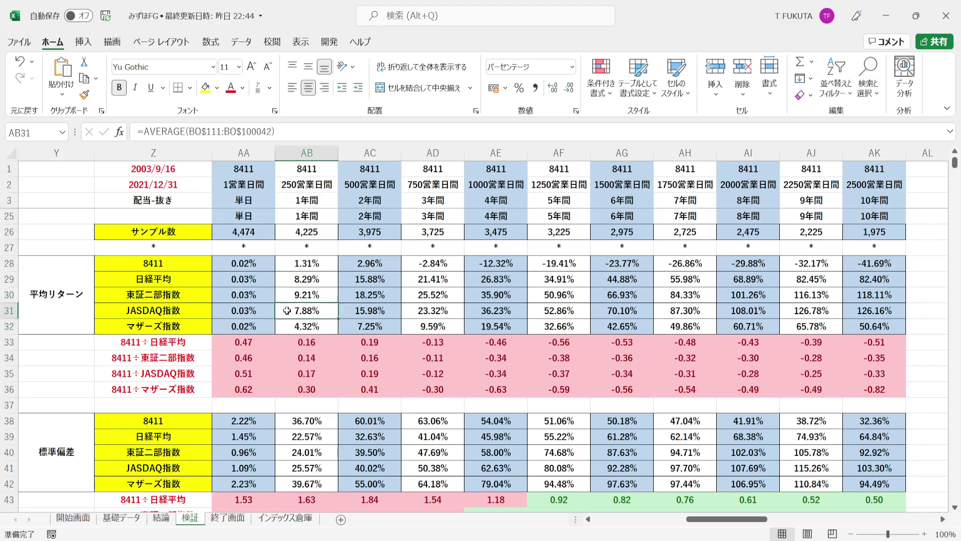
pyautogui.press('Down')
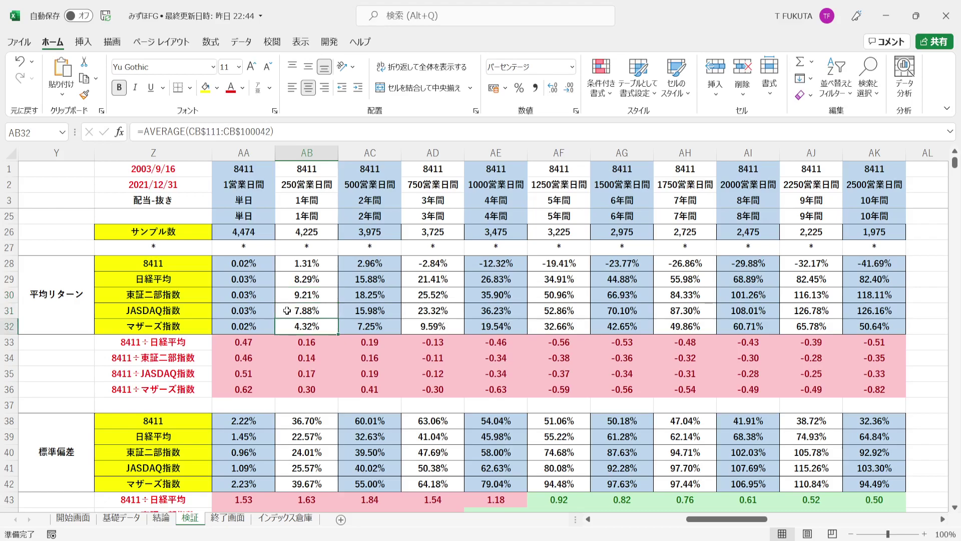
pyautogui.click(286, 262)
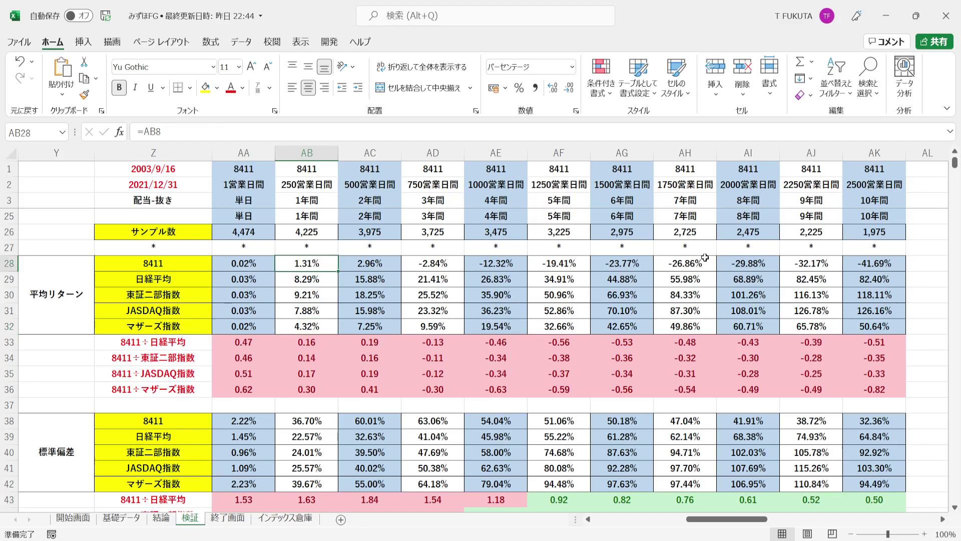
# Highlight the 10年間 column AK and review the four indices' 平均リターン in AK29:AK32 against 8411 in AK28
pyautogui.click(863, 152)
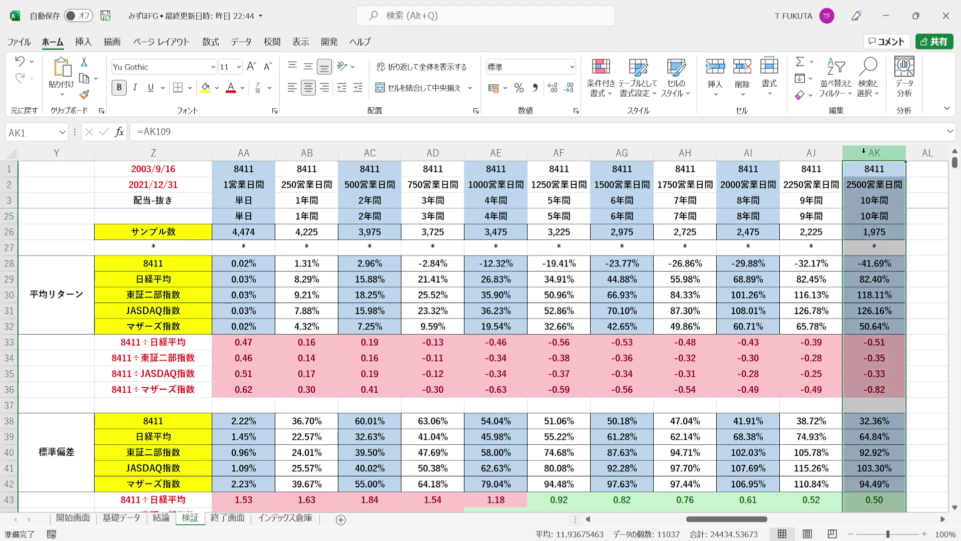
pyautogui.click(851, 279)
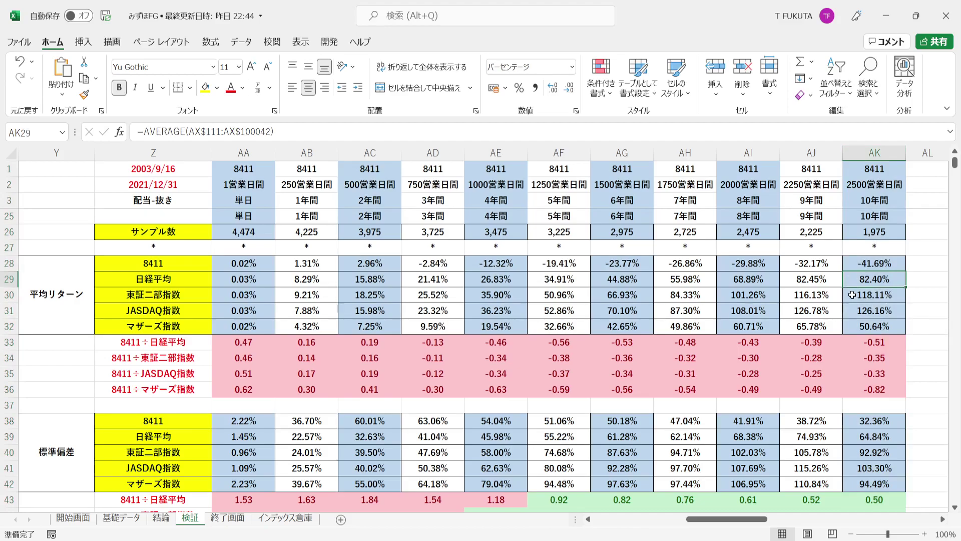
pyautogui.click(851, 295)
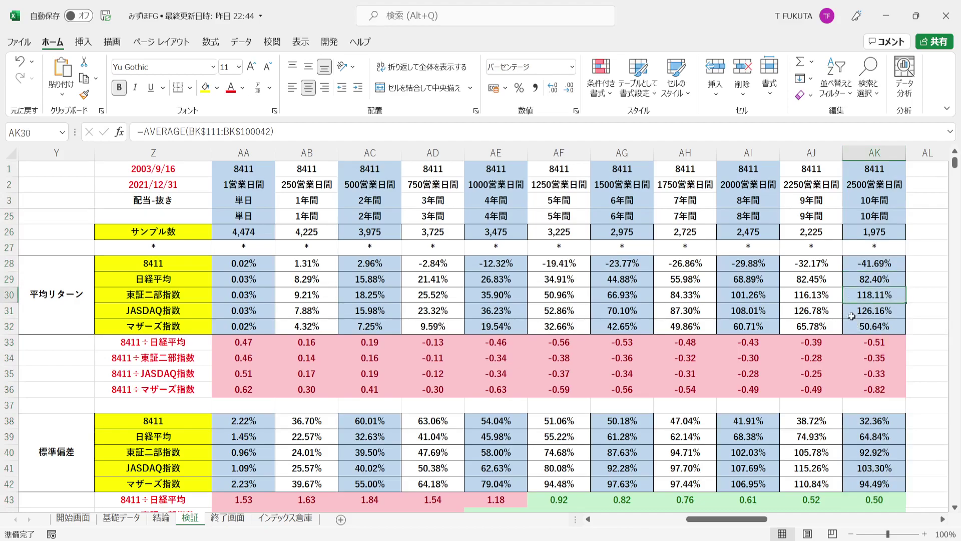
pyautogui.click(852, 311)
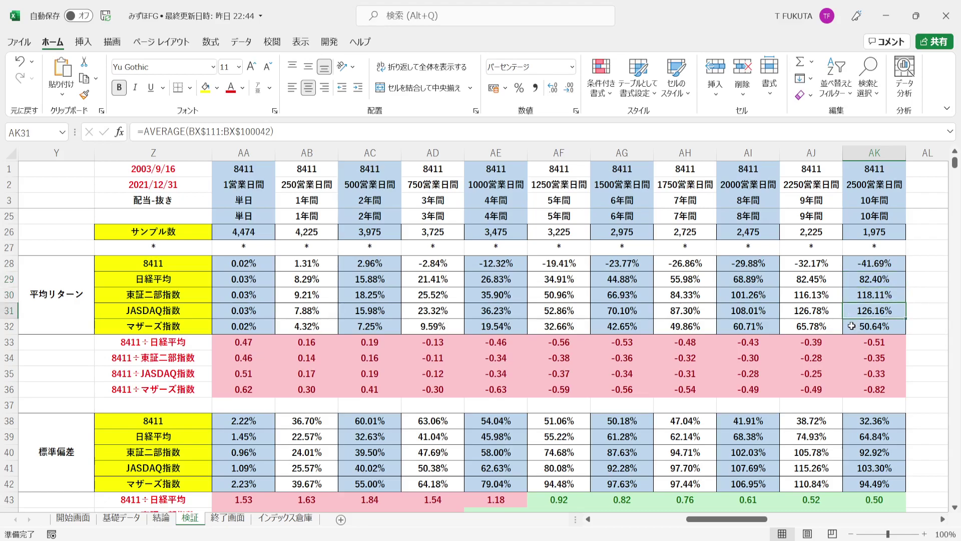
pyautogui.click(851, 327)
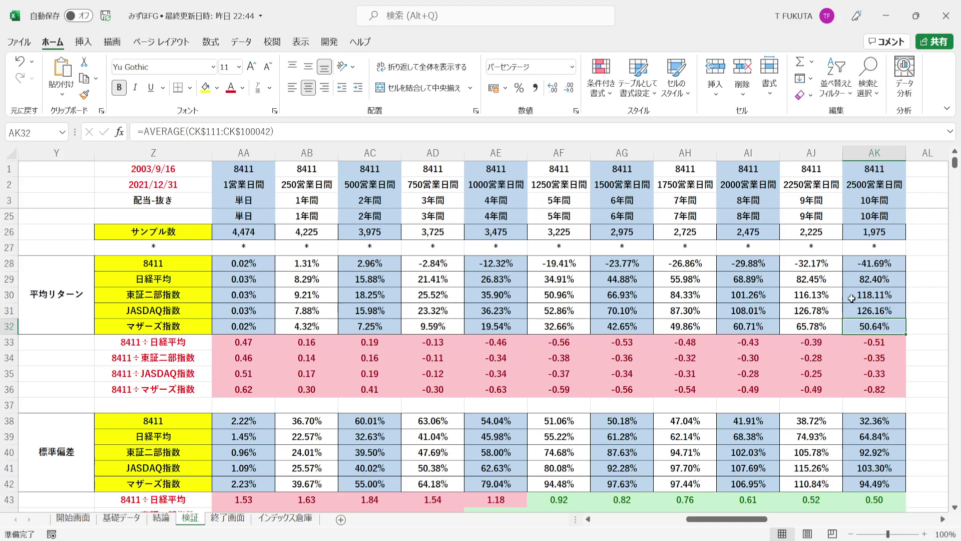
pyautogui.click(849, 264)
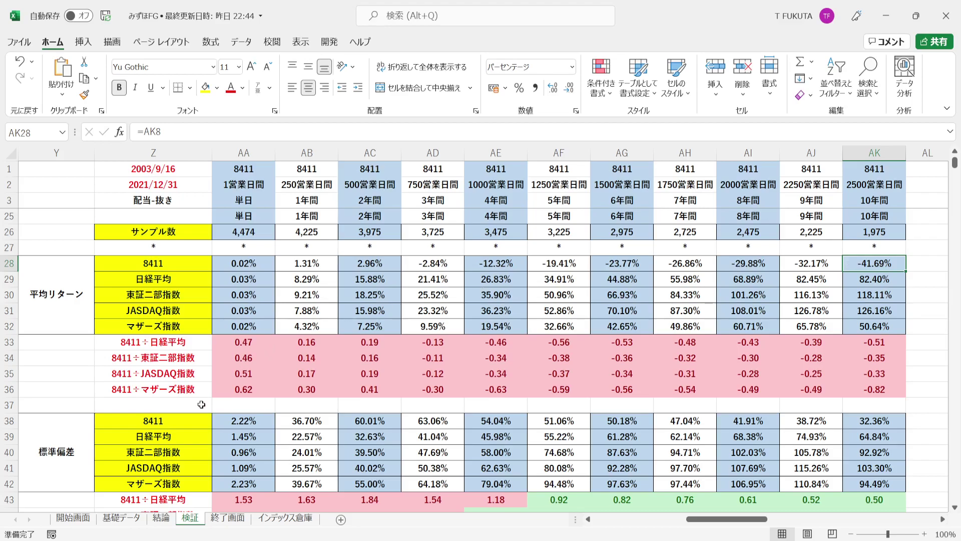
# Go to the 標準偏差 comparison block and select the 8411 and index rows Z38:AK42
pyautogui.click(219, 423)
pyautogui.press('Down')
pyautogui.press('Down')
pyautogui.press('Down')
pyautogui.press('Down')
pyautogui.press('Down')
pyautogui.press('Down')
pyautogui.press('Down')
pyautogui.press('Down')
pyautogui.press('Down')
pyautogui.press('Down')
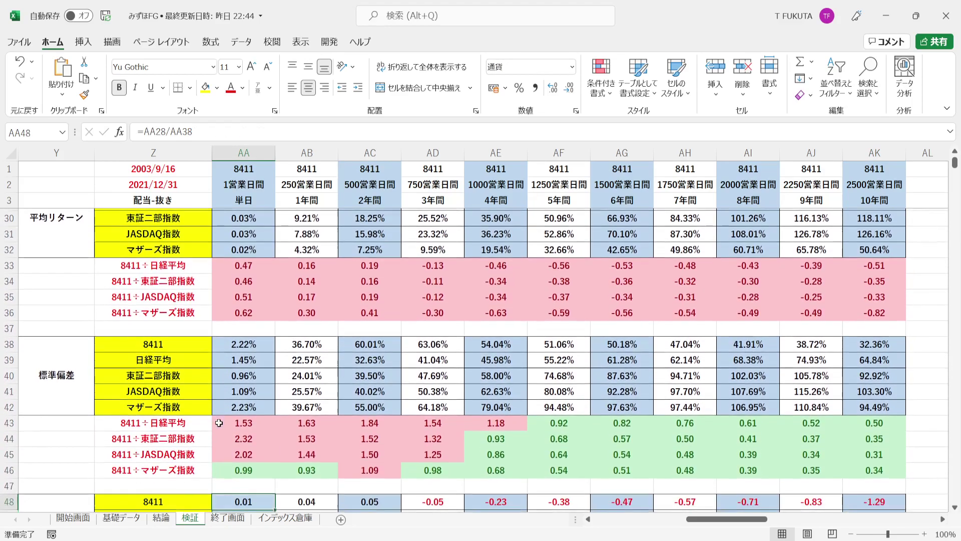
pyautogui.press('Down')
pyautogui.press('Down')
pyautogui.press('Down')
pyautogui.press('Down')
pyautogui.press('Down')
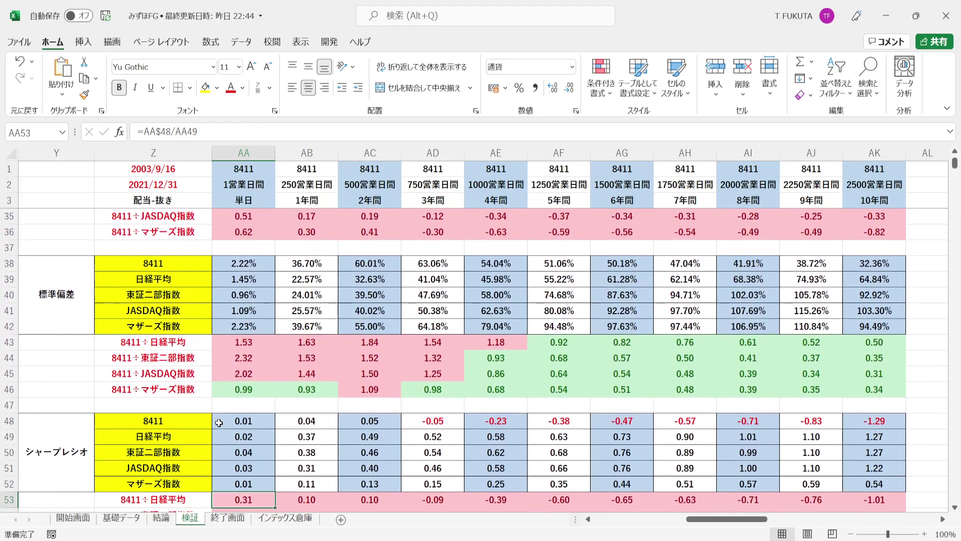
pyautogui.press('Down')
pyautogui.click(187, 251)
pyautogui.moveTo(186, 251); pyautogui.dragTo(866, 306)
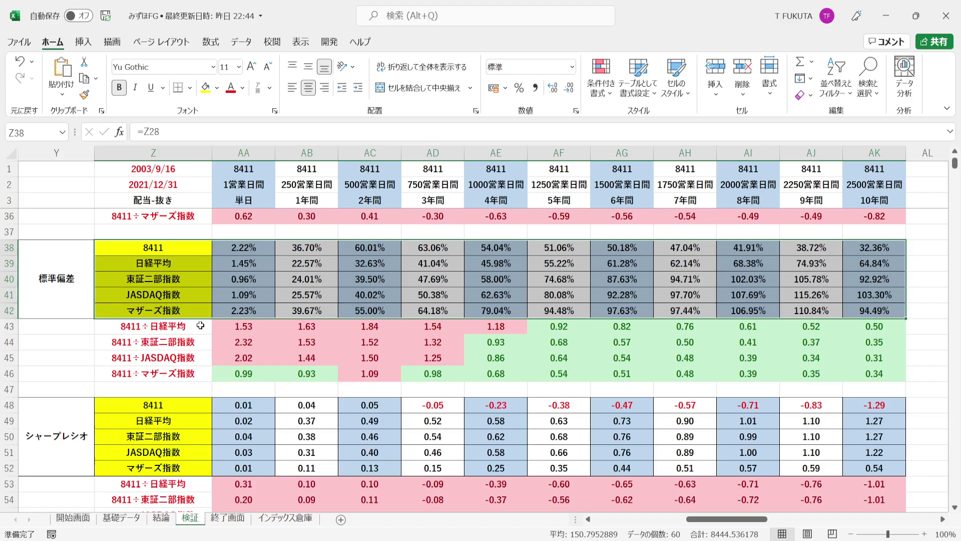
# Select the 8411÷日経平均 label Z43 and all the 標準偏差 ratio values AA43:AK46
pyautogui.click(201, 326)
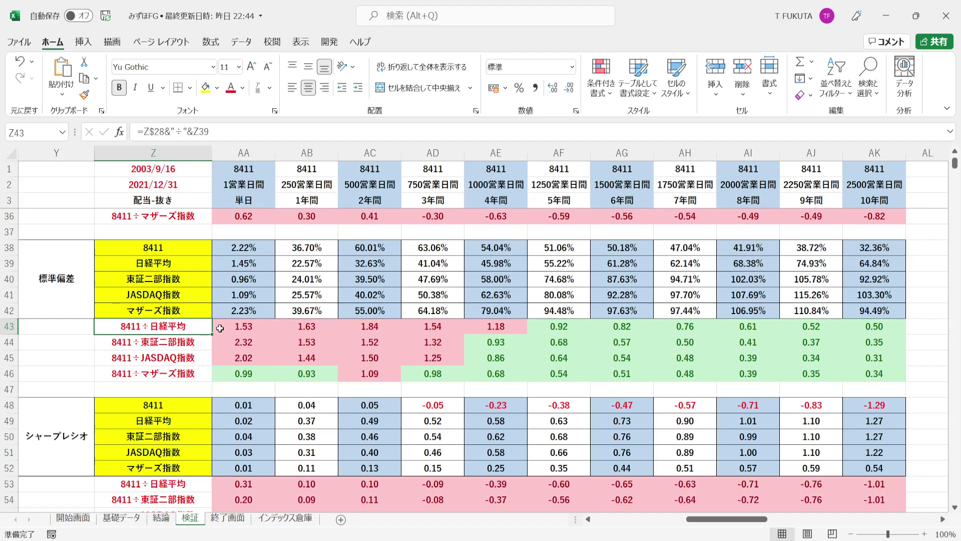
pyautogui.moveTo(223, 328); pyautogui.dragTo(642, 359)
pyautogui.moveTo(741, 368); pyautogui.dragTo(890, 373)
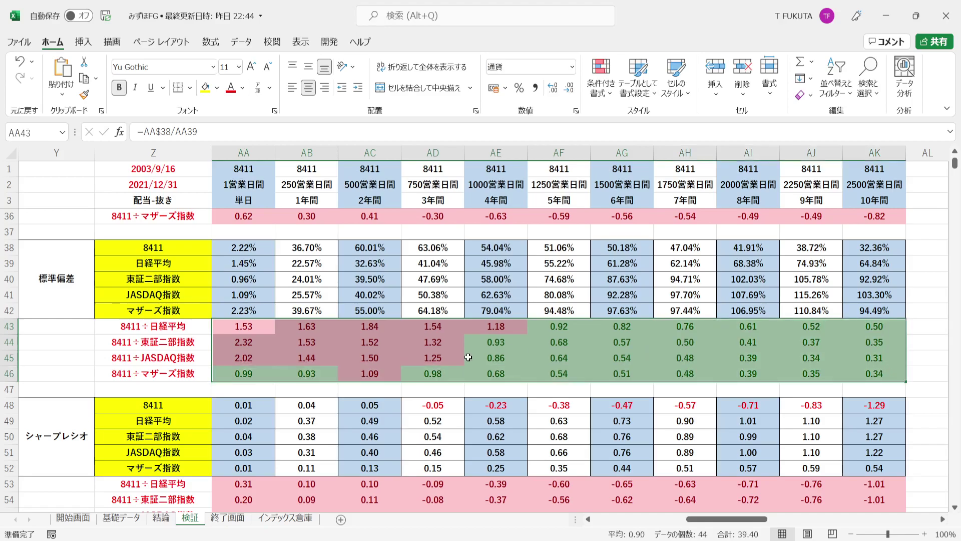
# Compare the 8411÷日経平均 標準偏差 ratios for 単日 to 4年間 (AA43:AE43) with those for 5年間 to 10年間 (AF43:AK43)
pyautogui.moveTo(240, 326); pyautogui.dragTo(494, 325)
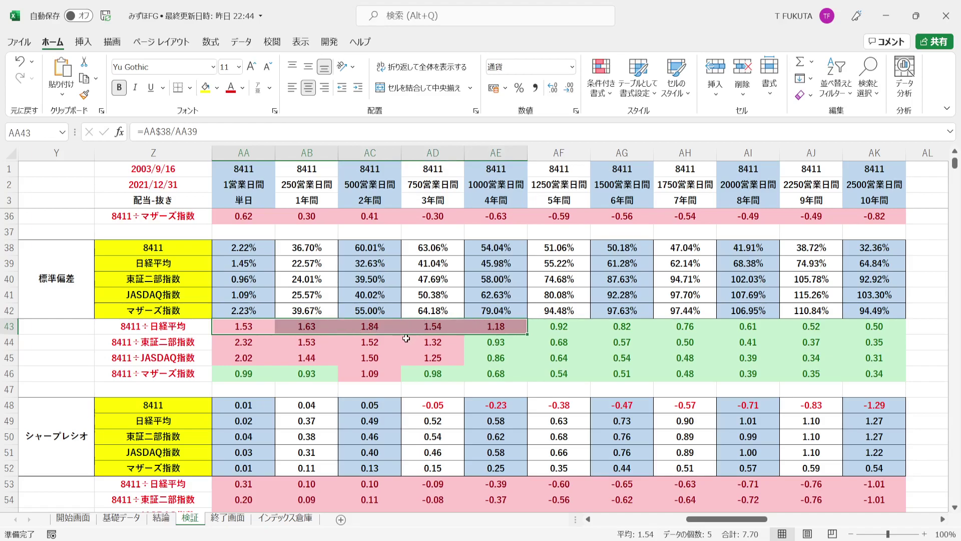
pyautogui.click(540, 325)
pyautogui.moveTo(593, 327); pyautogui.dragTo(876, 327)
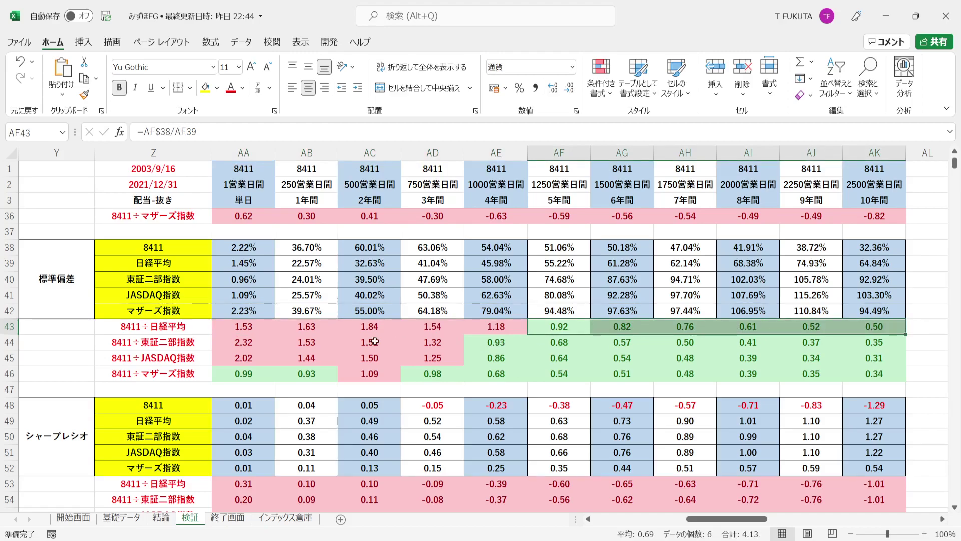
# Select the other index ratios AA44:AK46, and contrast the 標準偏差 ratio blocks AF43:AK46 and AA43:AE46
pyautogui.moveTo(228, 345); pyautogui.dragTo(898, 371)
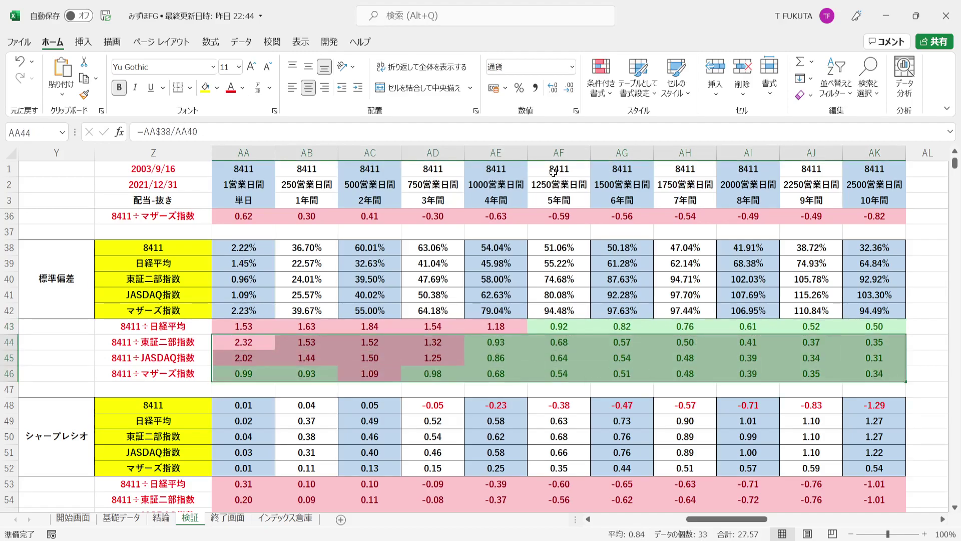
pyautogui.moveTo(544, 325); pyautogui.dragTo(881, 373)
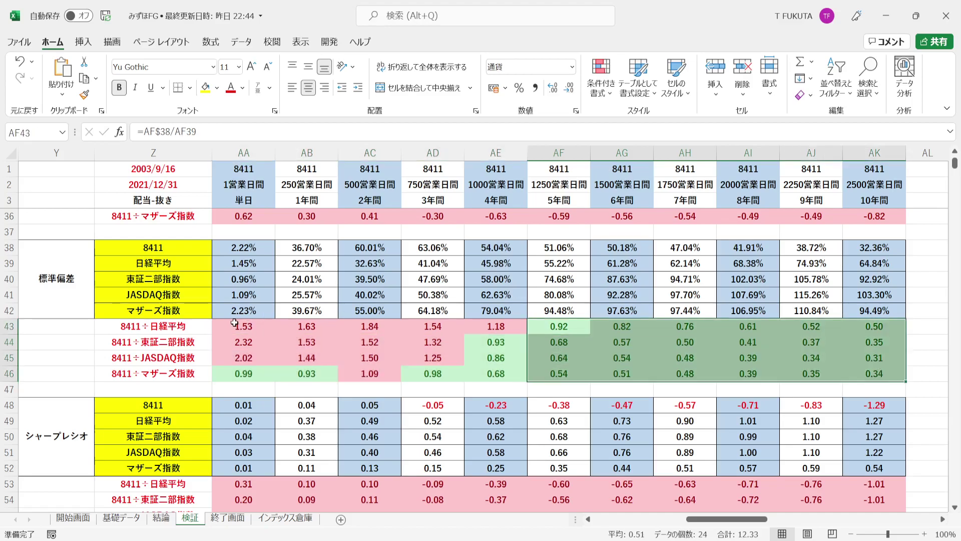
pyautogui.moveTo(231, 324); pyautogui.dragTo(521, 376)
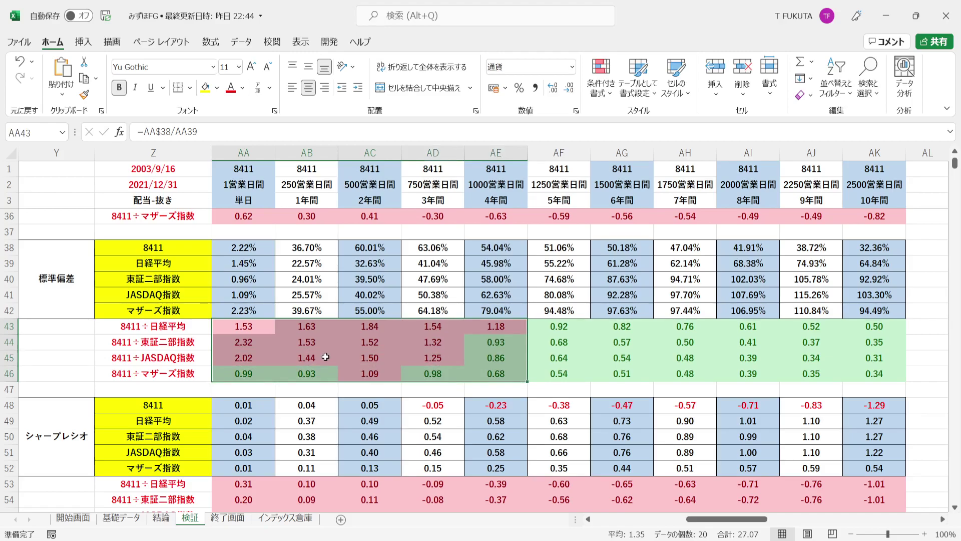
# Go to the シャープレシオ comparison block and select the 8411 and index rows across Z48:AB52
pyautogui.click(178, 406)
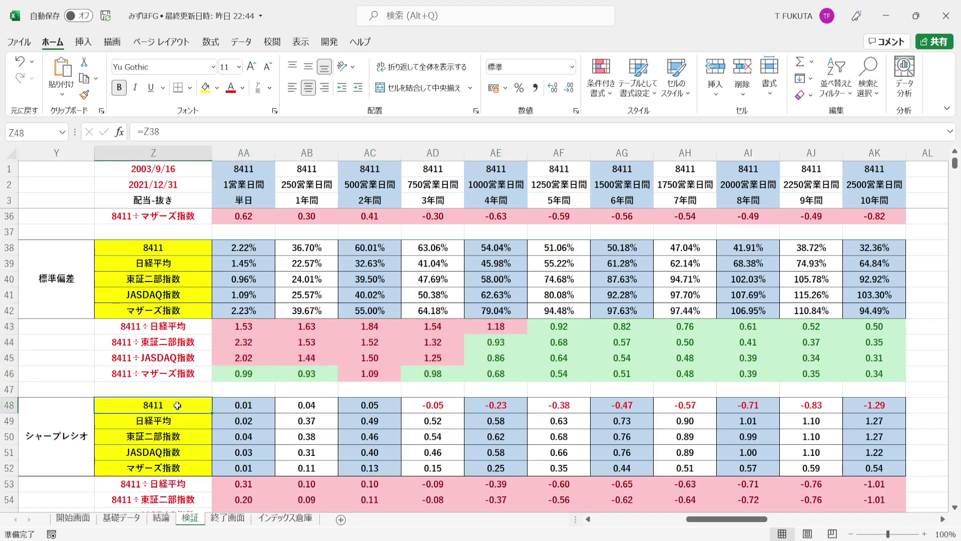
pyautogui.click(265, 407)
pyautogui.press('Down')
pyautogui.press('Down')
pyautogui.press('Down')
pyautogui.press('Down')
pyautogui.press('Down')
pyautogui.press('Down')
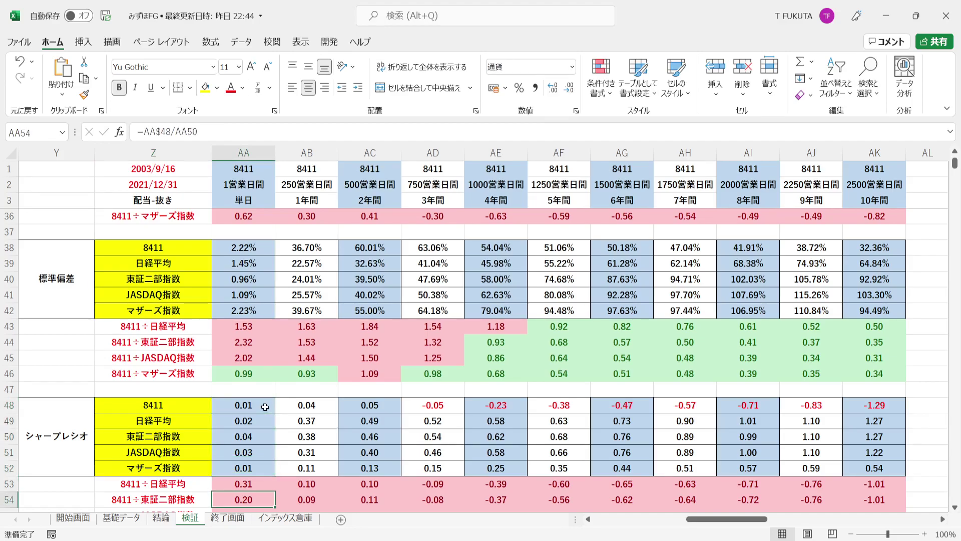
pyautogui.press('Down')
pyautogui.press('Down')
pyautogui.press('Down')
pyautogui.press('Down')
pyautogui.press('Down')
pyautogui.press('Down')
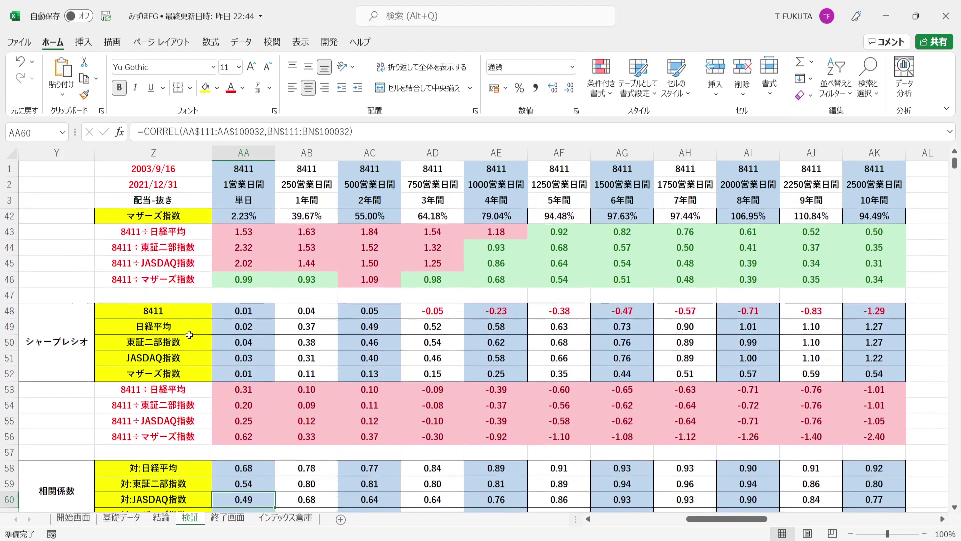
pyautogui.moveTo(203, 312); pyautogui.dragTo(308, 373)
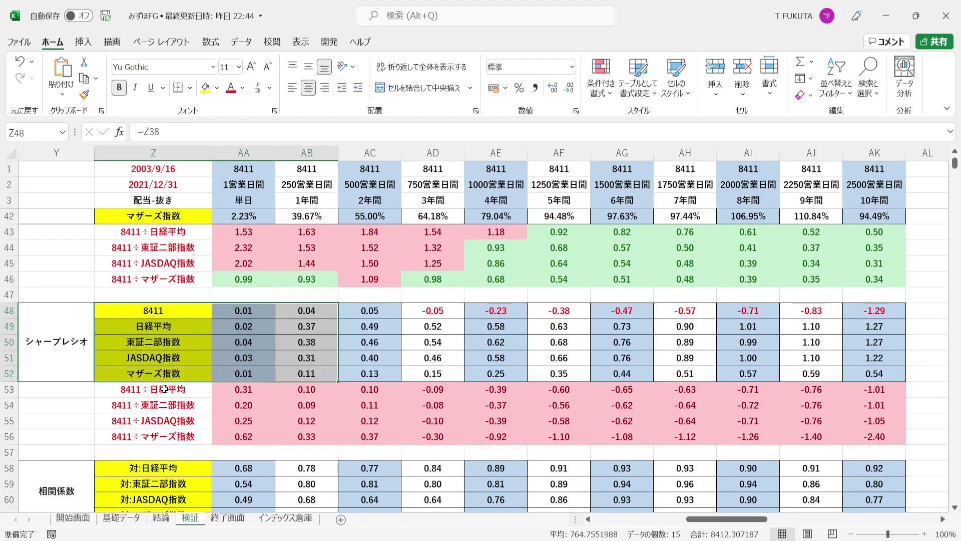
# Select the シャープレシオ ratio labels Z53:Z56 and the ratio values AA53:AK56
pyautogui.moveTo(203, 390); pyautogui.dragTo(203, 433)
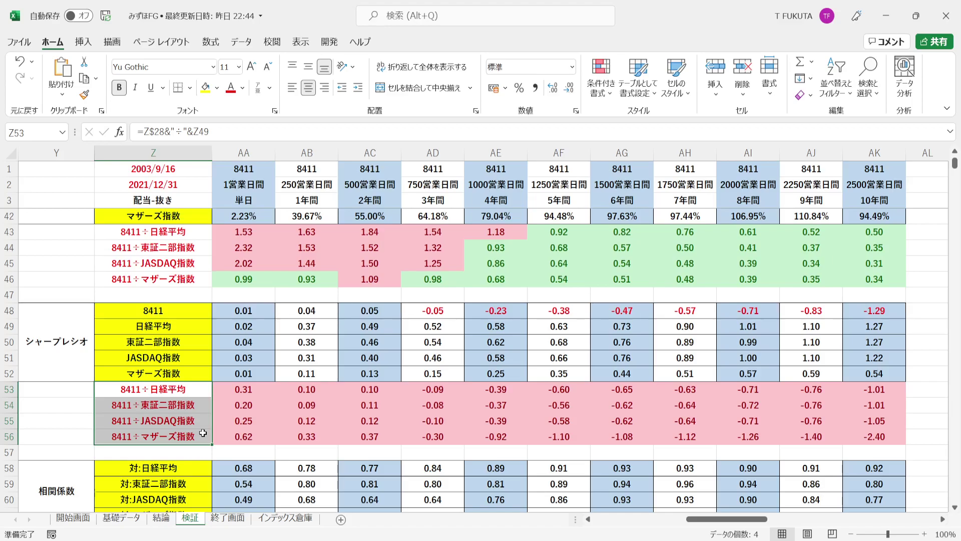
pyautogui.moveTo(220, 391); pyautogui.dragTo(855, 434)
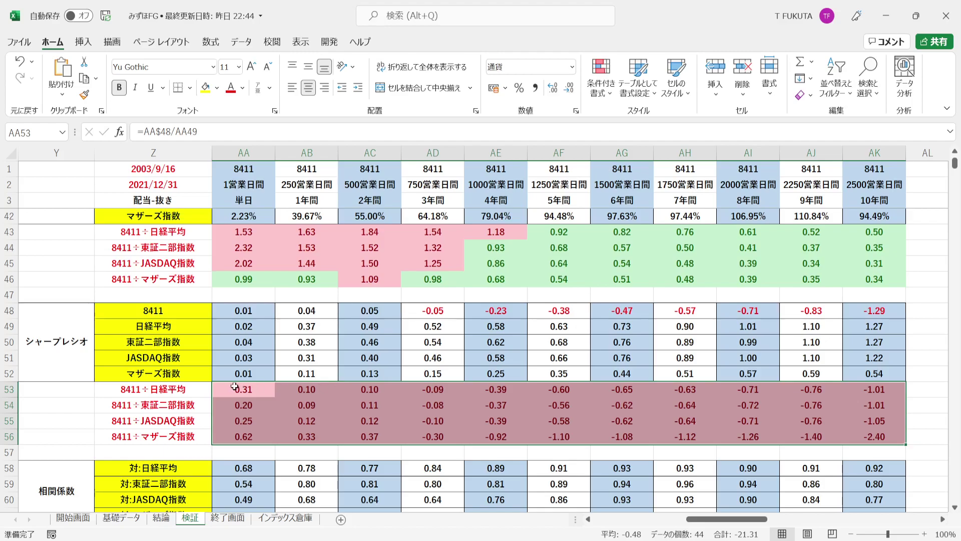
pyautogui.moveTo(221, 389); pyautogui.dragTo(875, 433)
# Compare the 5年間 to 10年間 標準偏差 ratios AF43:AK46 with the シャープレシオ ratios AF53:AK56, and select the shorter-period ratios AA53:AC56
pyautogui.moveTo(544, 230); pyautogui.dragTo(871, 278)
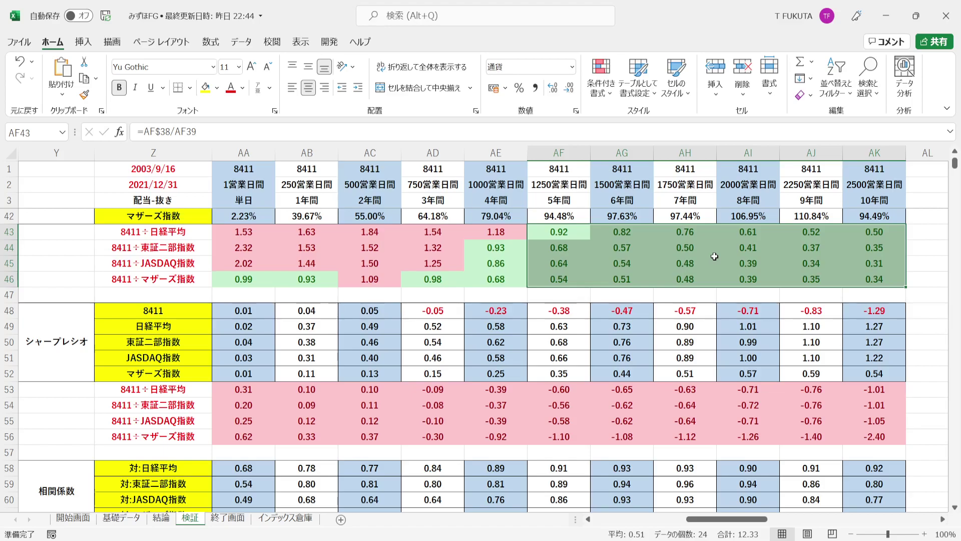
pyautogui.moveTo(540, 388); pyautogui.dragTo(869, 437)
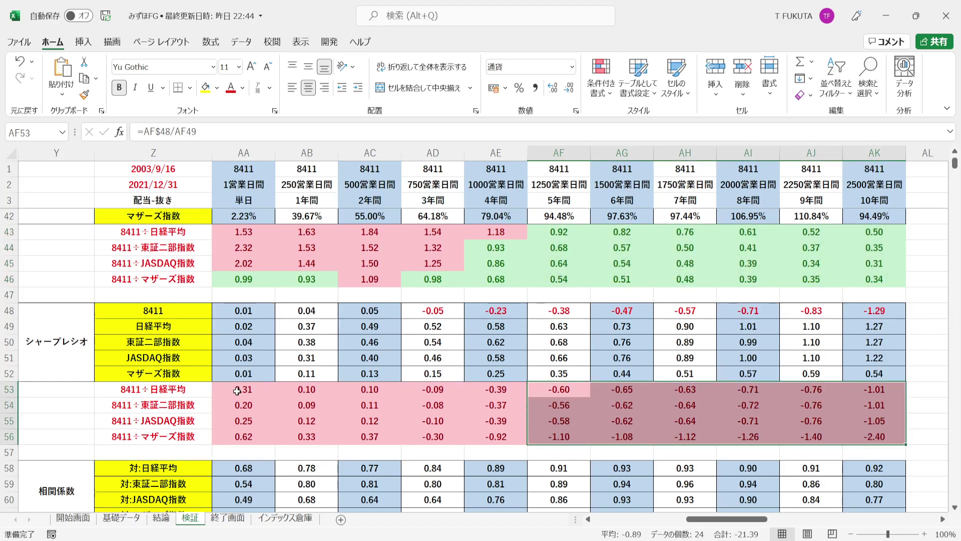
pyautogui.moveTo(237, 391); pyautogui.dragTo(376, 434)
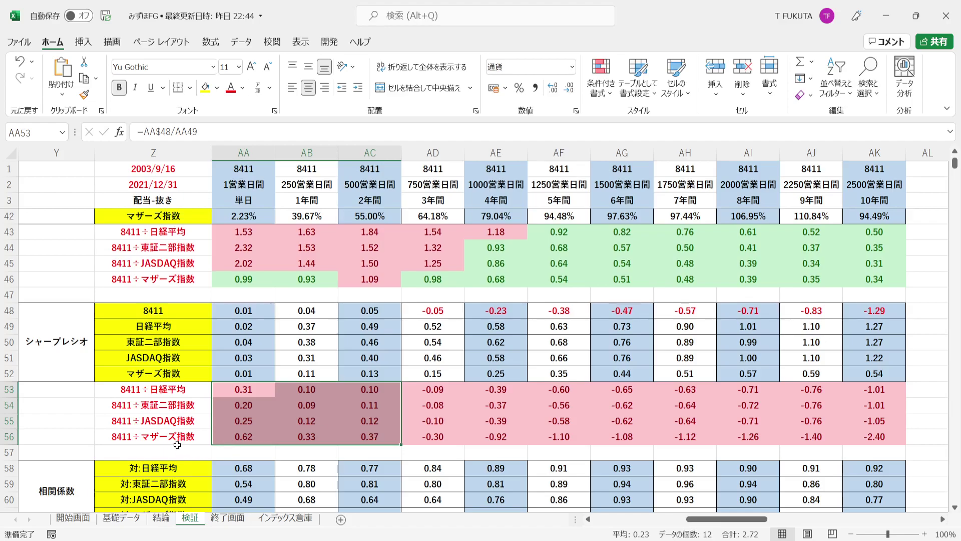
# Go to the 相関係数 block, select its heading Y58 and highlight the coefficients AA58:AK61 for all holding periods
pyautogui.click(219, 475)
pyautogui.press('Down')
pyautogui.press('Down')
pyautogui.press('Down')
pyautogui.press('Down')
pyautogui.press('Down')
pyautogui.press('Down')
pyautogui.press('Down')
pyautogui.press('Down')
pyautogui.press('Down')
pyautogui.press('Down')
pyautogui.press('Down')
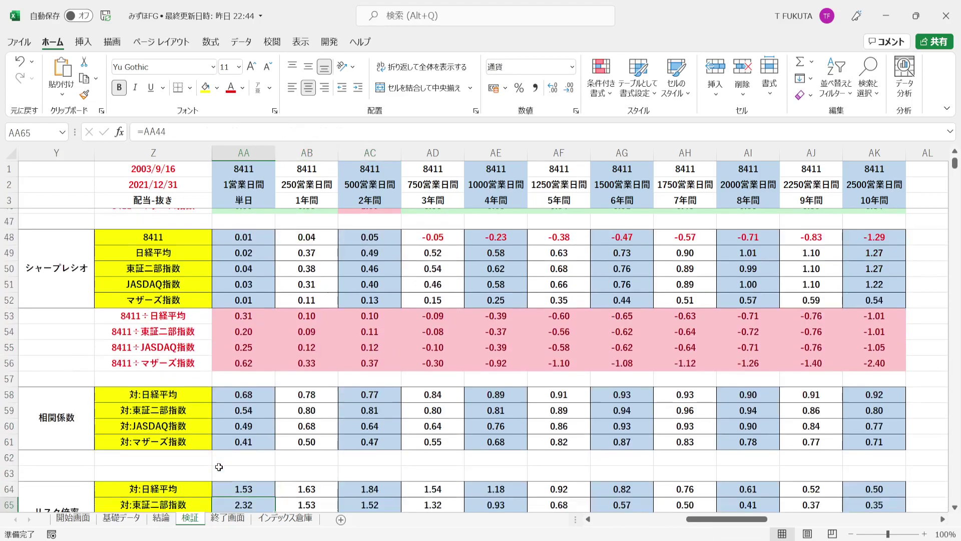
pyautogui.press('Down')
pyautogui.press('Down')
pyautogui.press('Down')
pyautogui.press('Down')
pyautogui.press('Down')
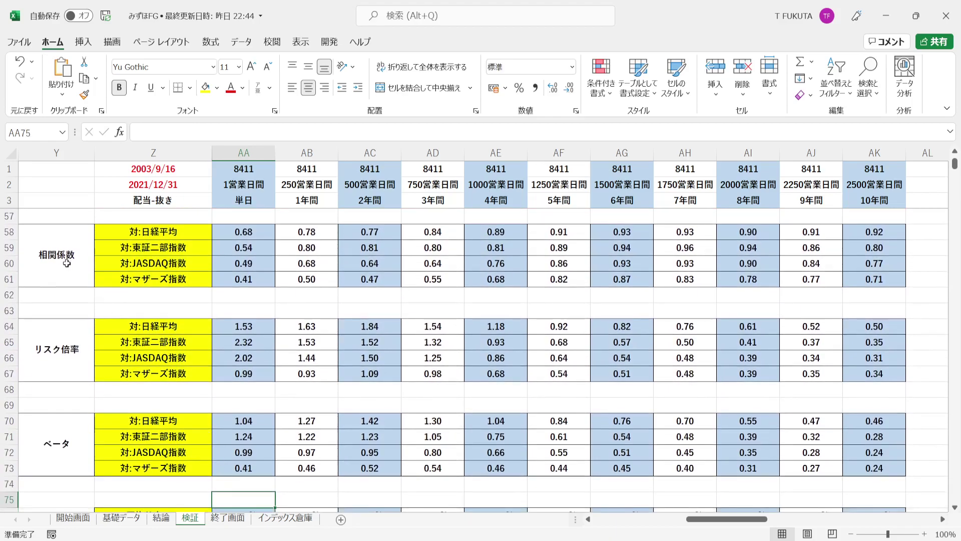
pyautogui.click(82, 236)
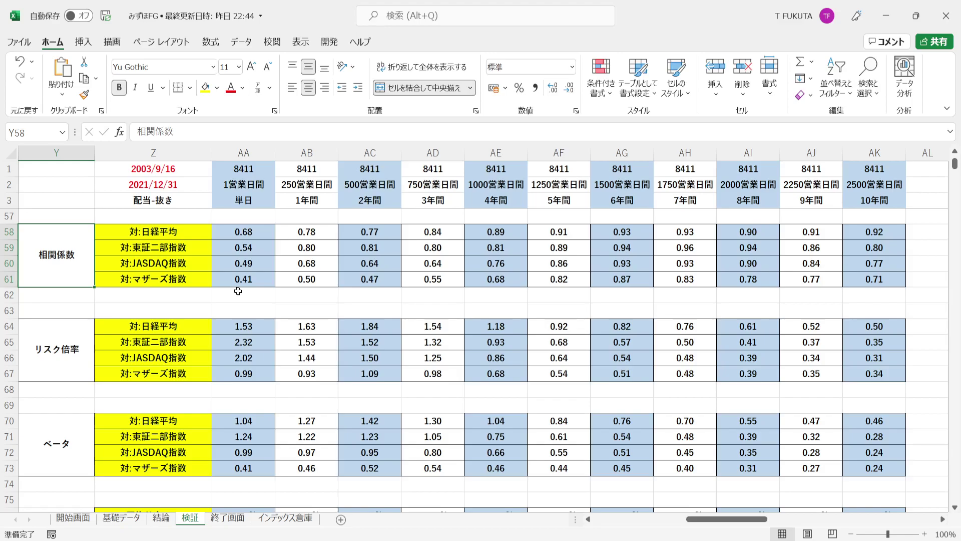
pyautogui.moveTo(218, 230); pyautogui.dragTo(874, 279)
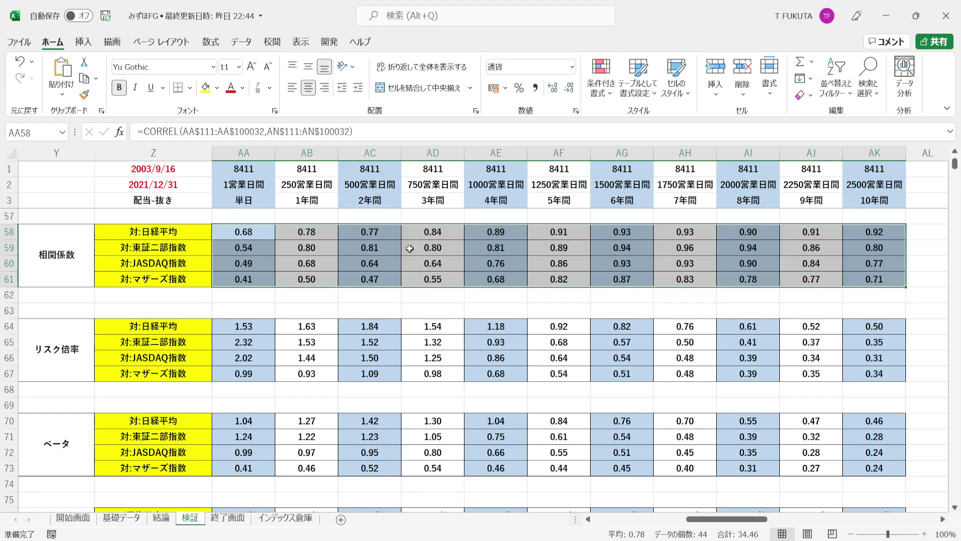
# Select the 相関係数 values AA58:AK61, and select the リスク倍率 heading Y64 with its values AA64:AK67
pyautogui.moveTo(222, 235); pyautogui.dragTo(850, 283)
pyautogui.click(71, 330)
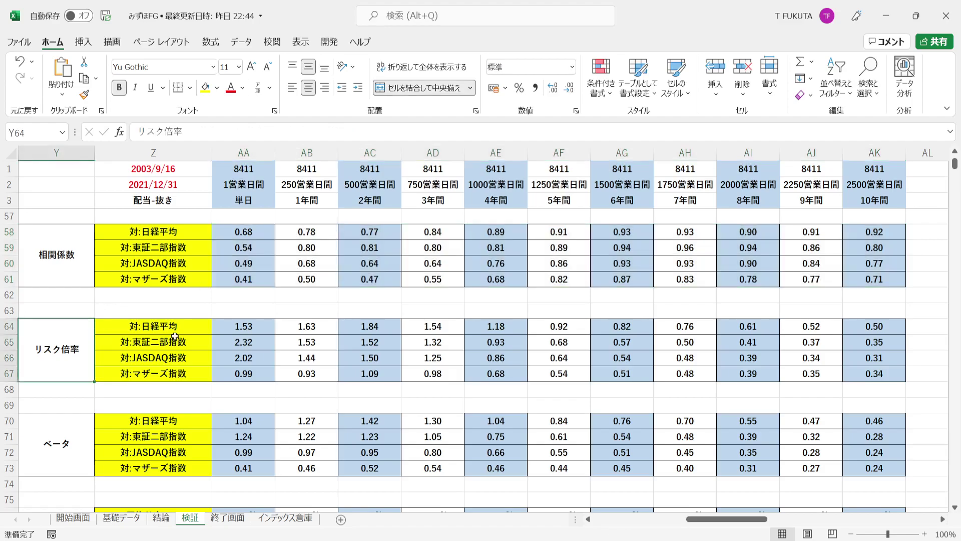
pyautogui.click(225, 326)
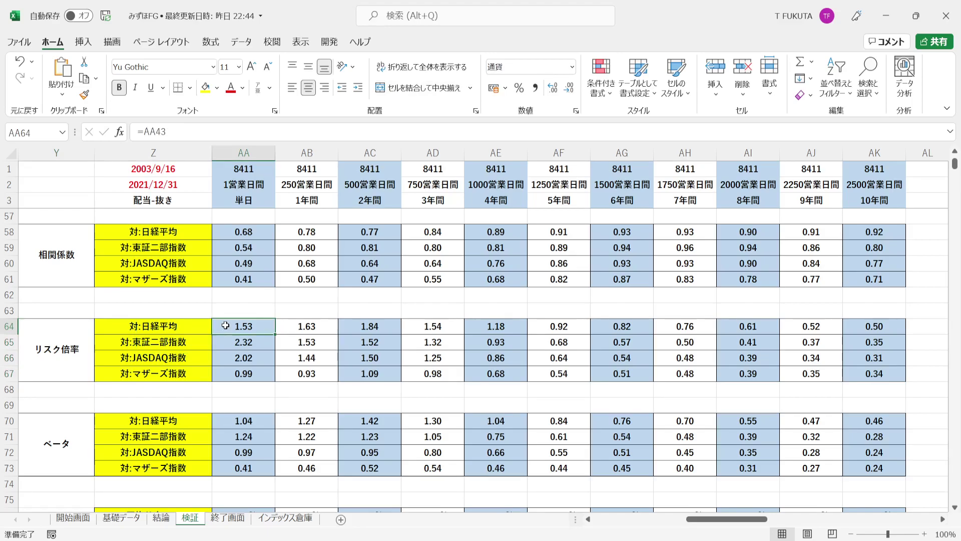
pyautogui.moveTo(225, 326); pyautogui.dragTo(888, 373)
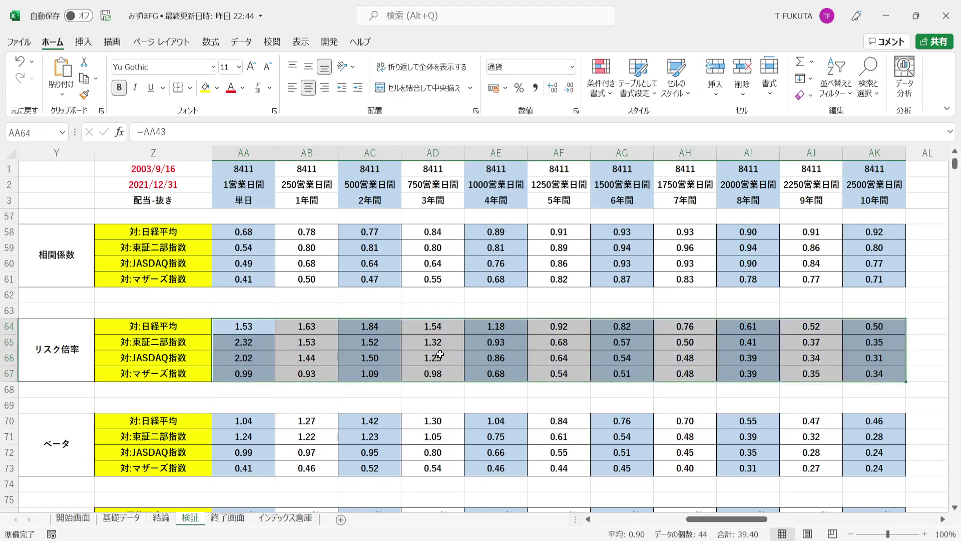
# Select the 相関係数, リスク倍率 and ベータ headings in turn, and inspect the formula of the 単日 対:日経平均 beta in AA70
pyautogui.click(75, 274)
pyautogui.click(74, 368)
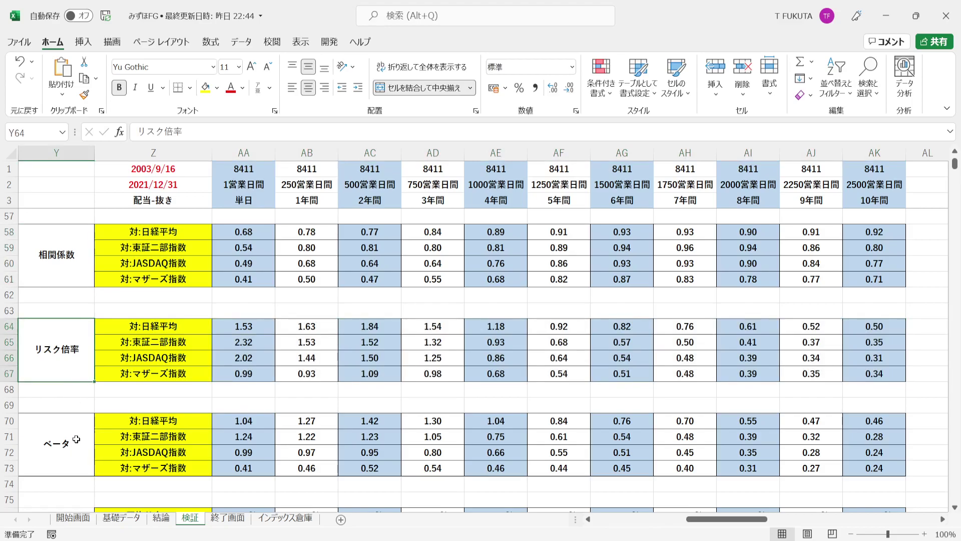
pyautogui.click(77, 434)
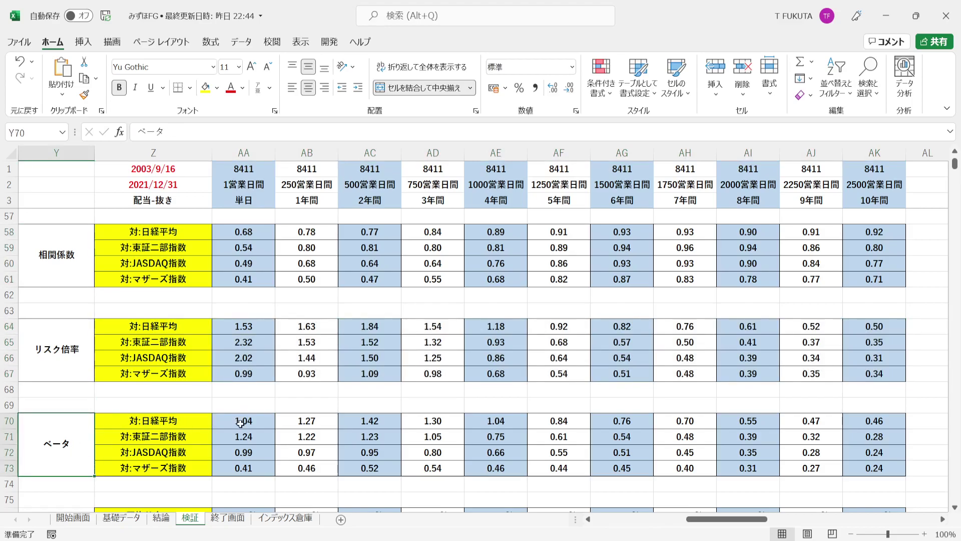
pyautogui.click(268, 423)
pyautogui.doubleClick(268, 423)
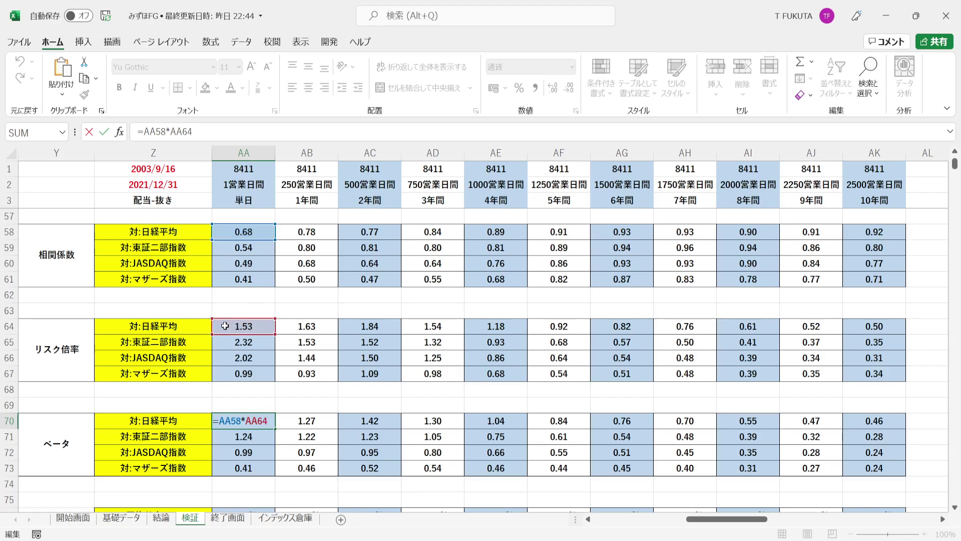
pyautogui.press('Return')
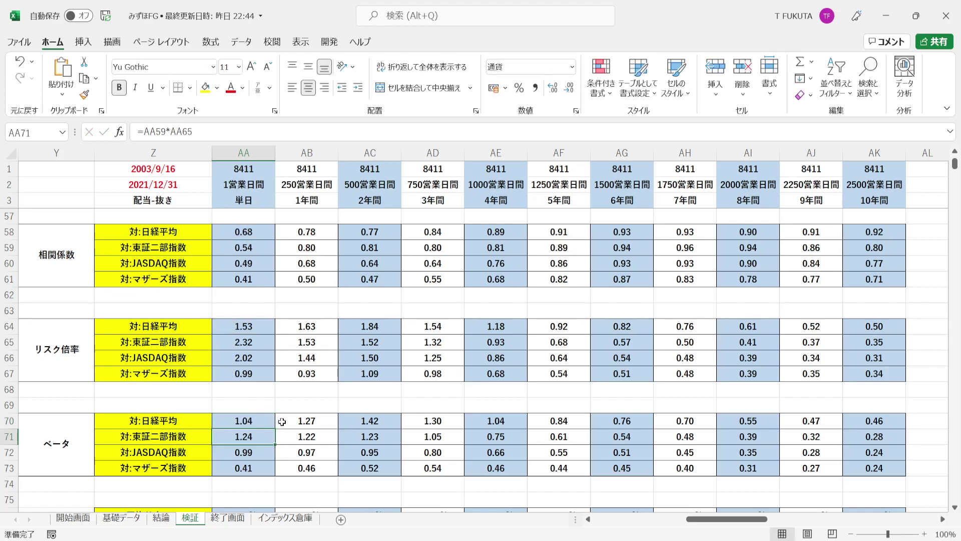
# Select the 1年間 column AB and examine its 対:日経平均 beta in AB70 and 対:マザーズ指数 beta in AB73
pyautogui.click(317, 153)
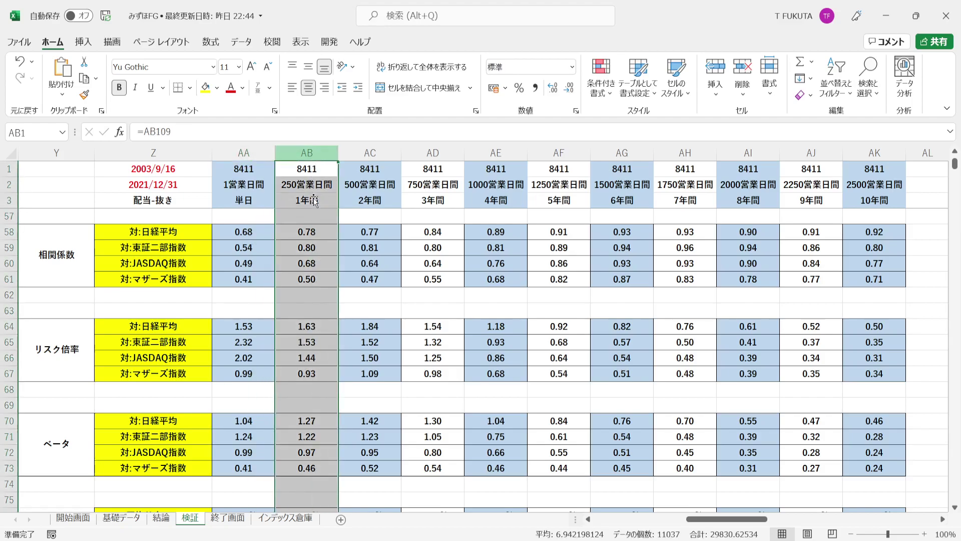
pyautogui.click(288, 424)
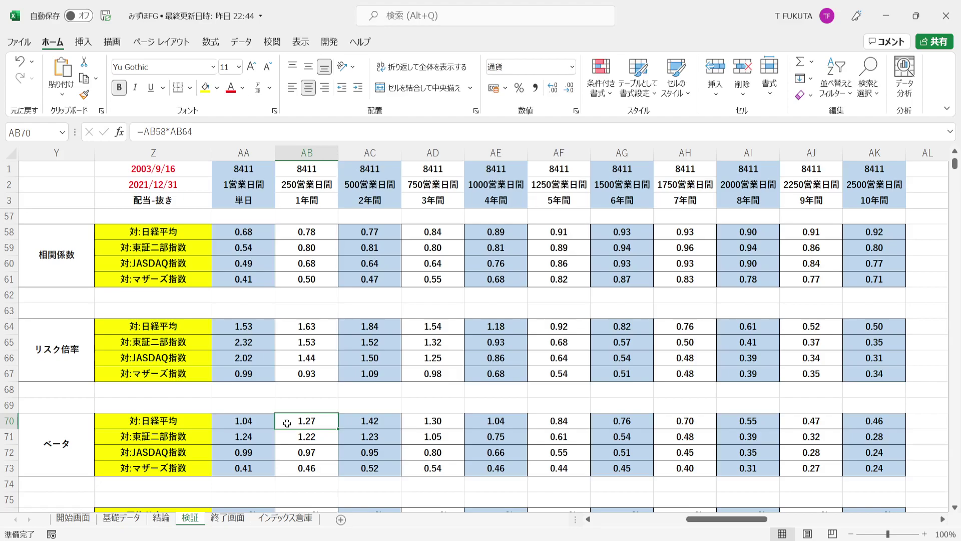
pyautogui.click(288, 469)
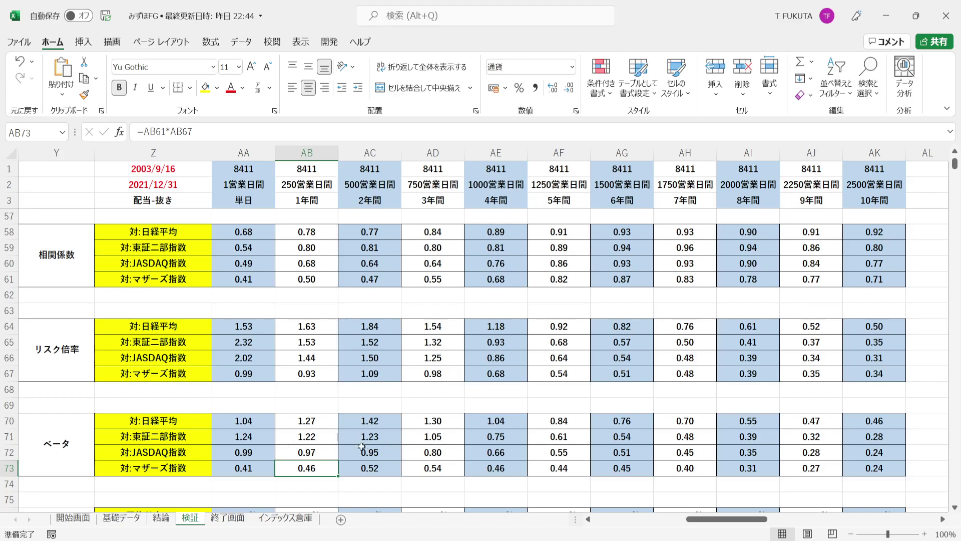
# Select the ベータ values AA70:AK73 for all holding periods, and narrow the selection to the 対:日経平均 row AA70:AK70
pyautogui.moveTo(252, 423); pyautogui.dragTo(880, 468)
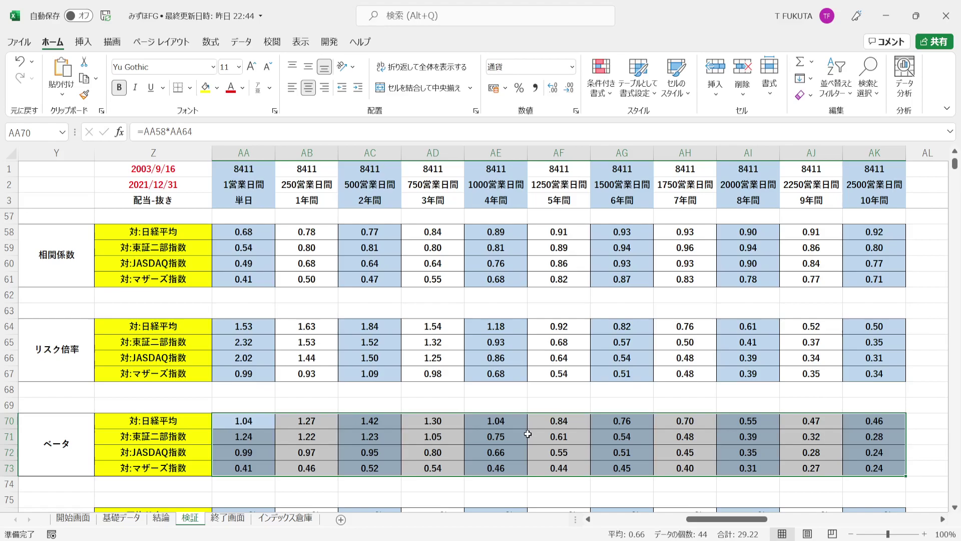
pyautogui.click(265, 422)
pyautogui.moveTo(322, 420); pyautogui.dragTo(856, 423)
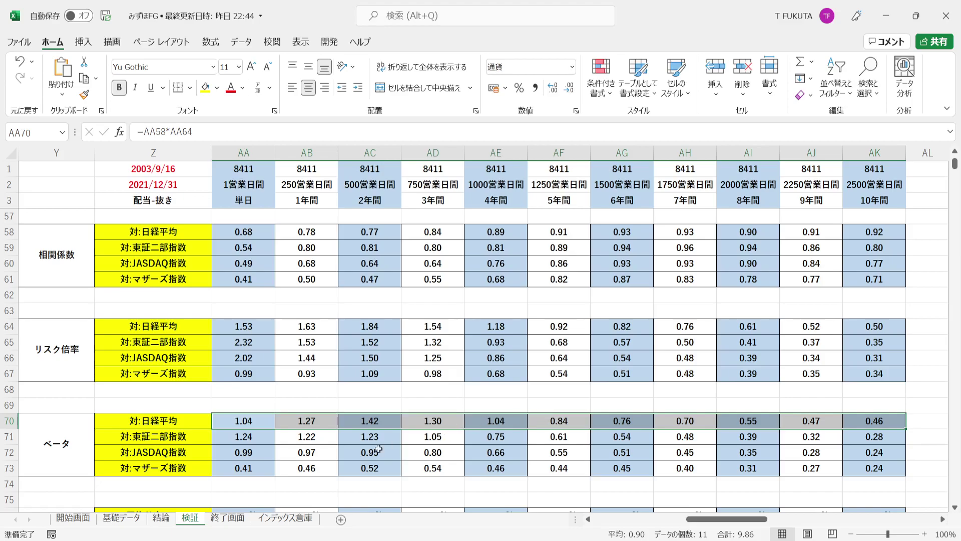
# Go down column AA from AA74 to AA93 to bring up the ベータによるリターン, アルファによるリターン and 構成比率 blocks
pyautogui.moveTo(235, 479); pyautogui.dragTo(295, 479)
pyautogui.click(235, 479)
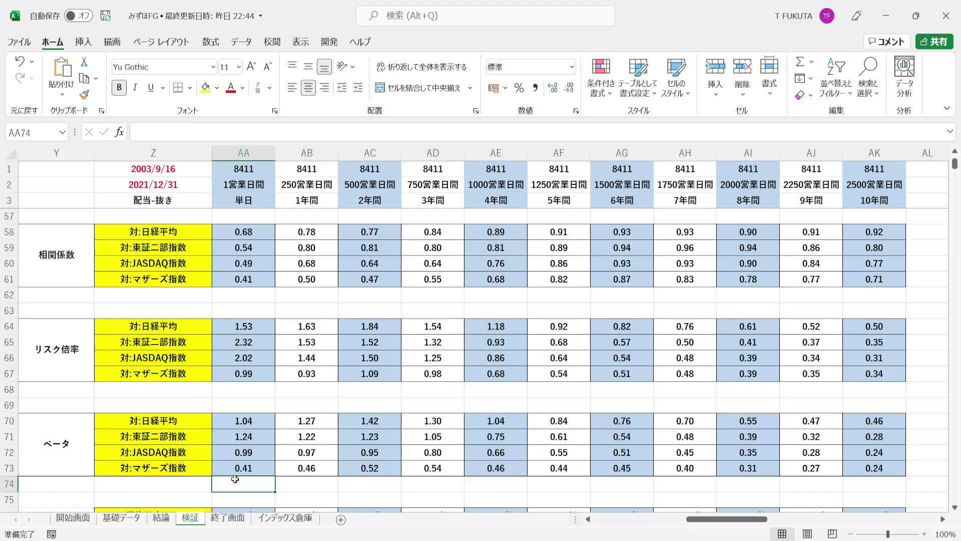
pyautogui.press('Down')
pyautogui.press('Down')
pyautogui.press('Down')
pyautogui.press('Down')
pyautogui.press('Down')
pyautogui.press('Down')
pyautogui.press('Down')
pyautogui.press('Down')
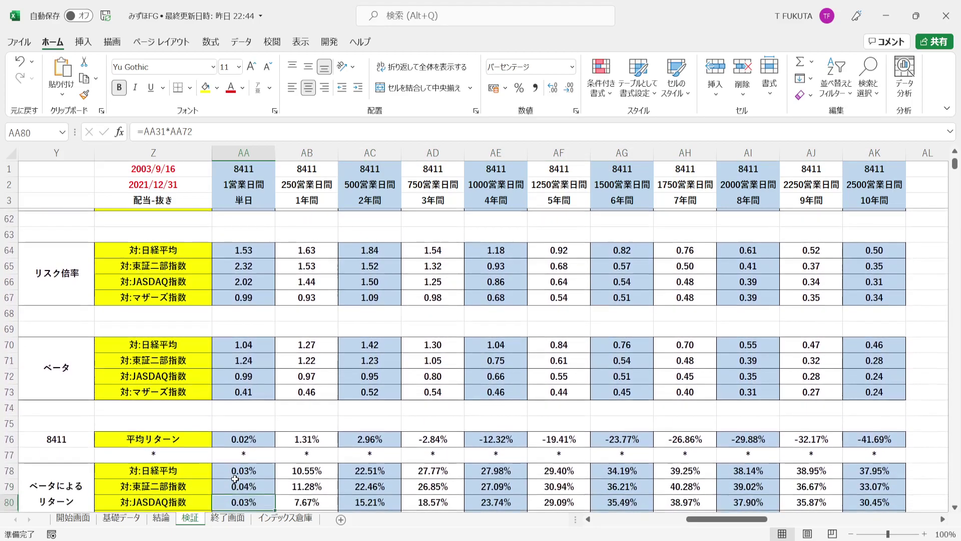
pyautogui.press('Down')
pyautogui.press('Down')
pyautogui.press('Down')
pyautogui.press('Down')
pyautogui.press('Down')
pyautogui.press('Down')
pyautogui.press('Down')
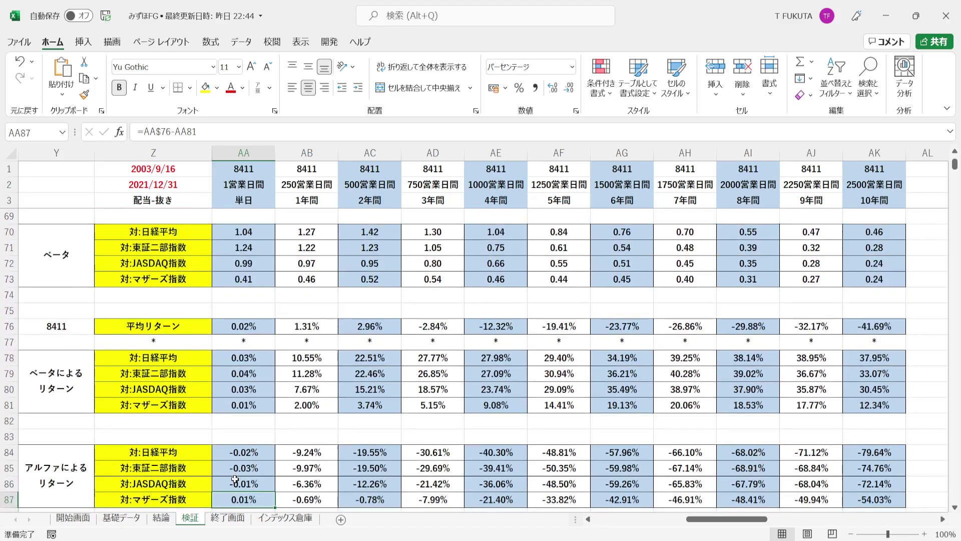
pyautogui.press('Down')
pyautogui.press('Down')
pyautogui.press('Down')
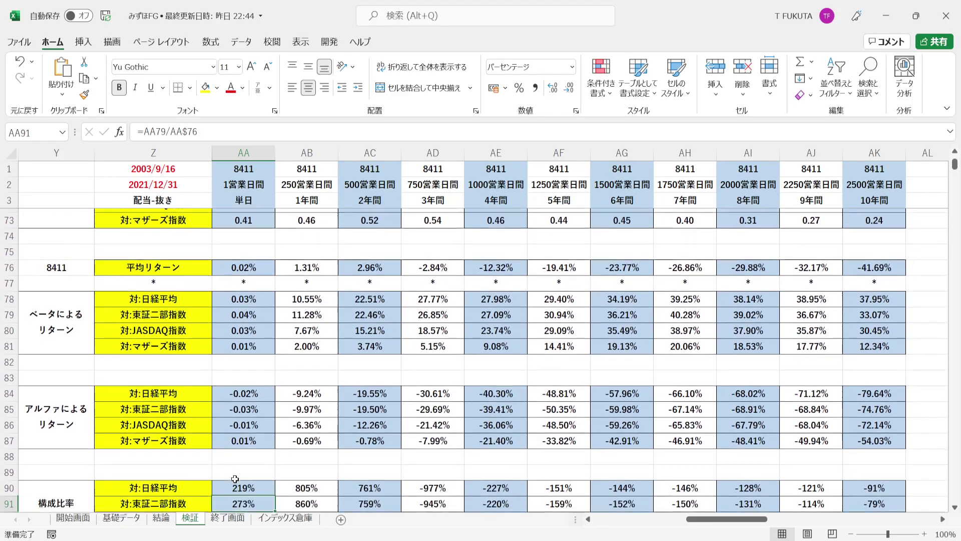
pyautogui.press('Down')
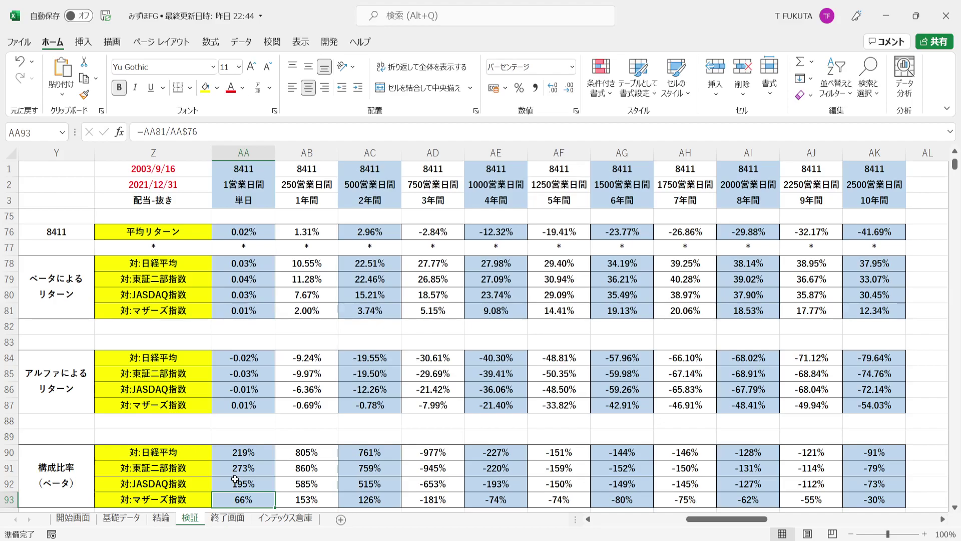
# Compare the ベータによるリターン heading Y78 and アルファによるリターン heading Y84 with the 8411 平均リターン in row 76
pyautogui.click(88, 312)
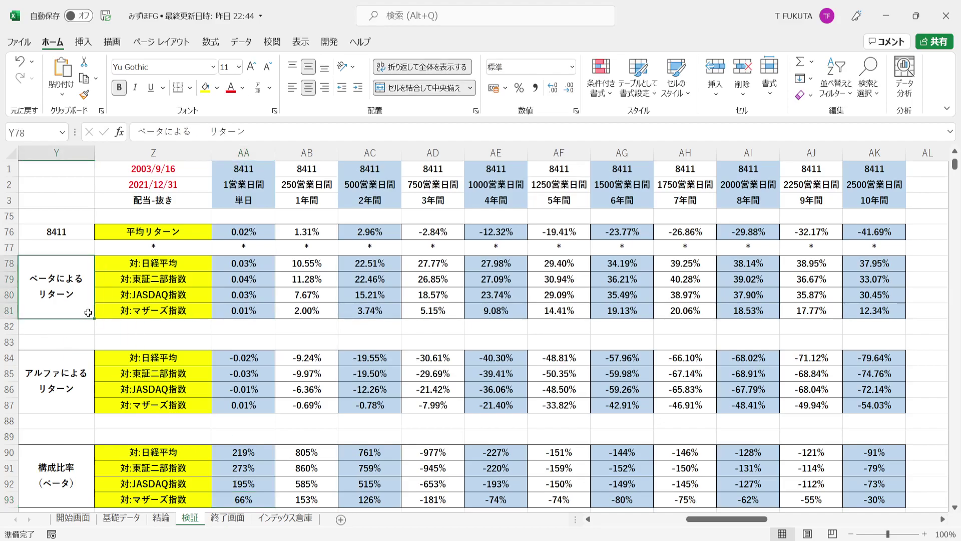
pyautogui.click(85, 360)
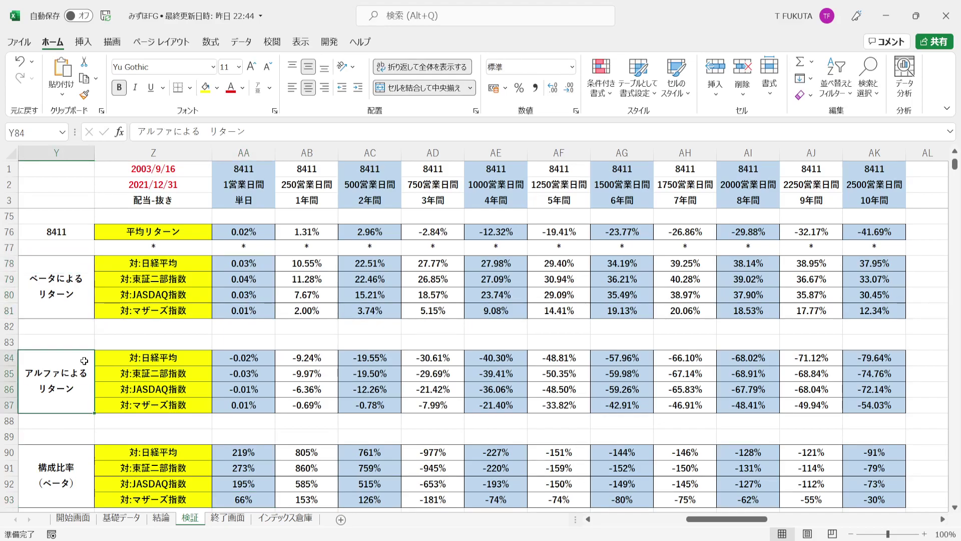
pyautogui.click(6, 232)
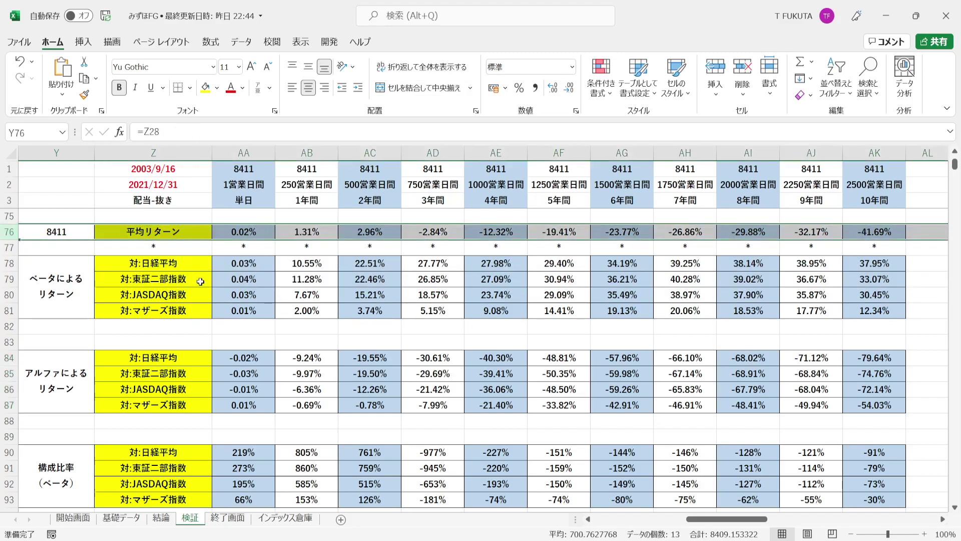
pyautogui.click(114, 235)
pyautogui.click(83, 264)
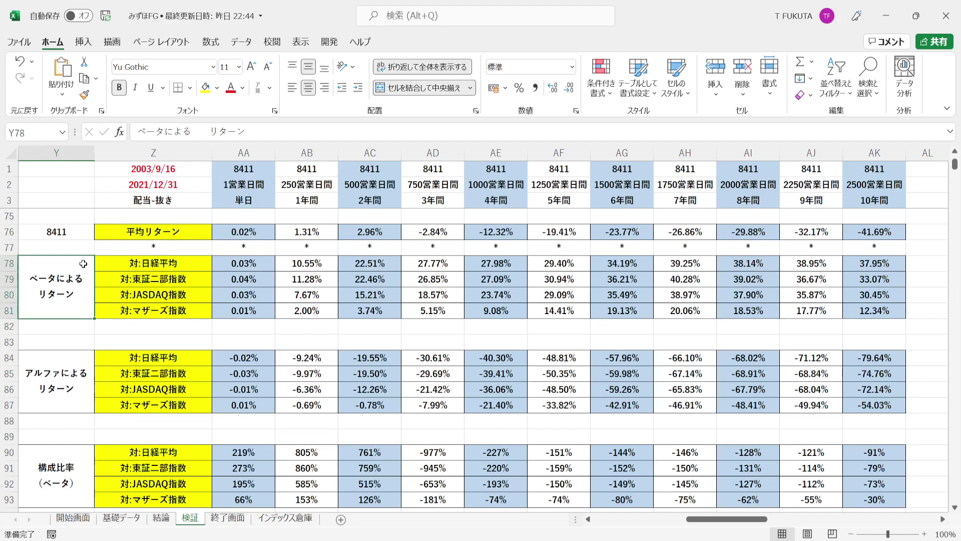
pyautogui.click(87, 357)
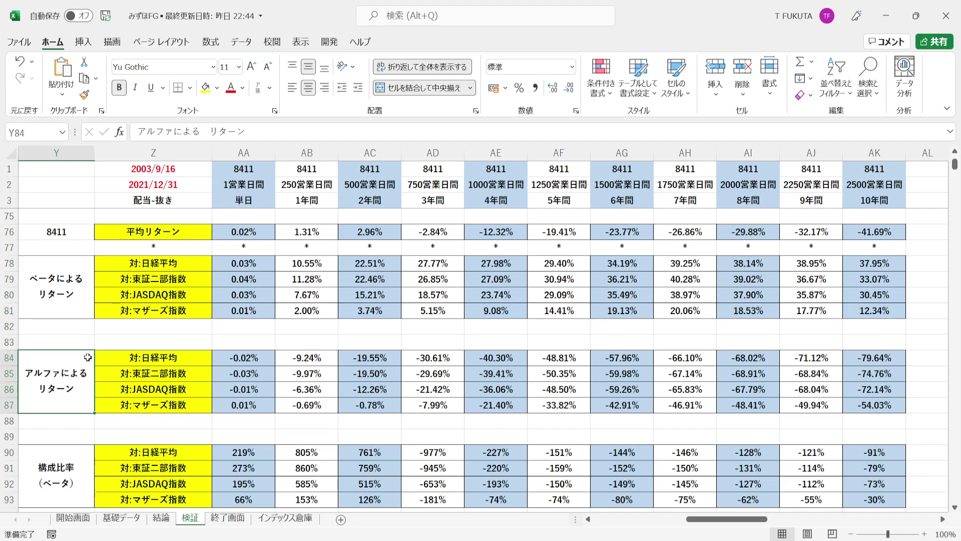
pyautogui.click(80, 266)
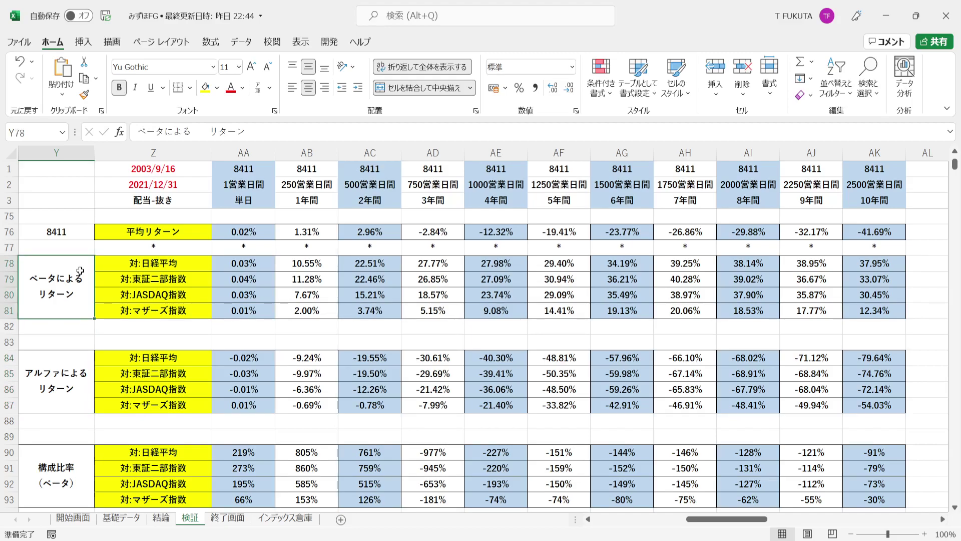
pyautogui.click(81, 359)
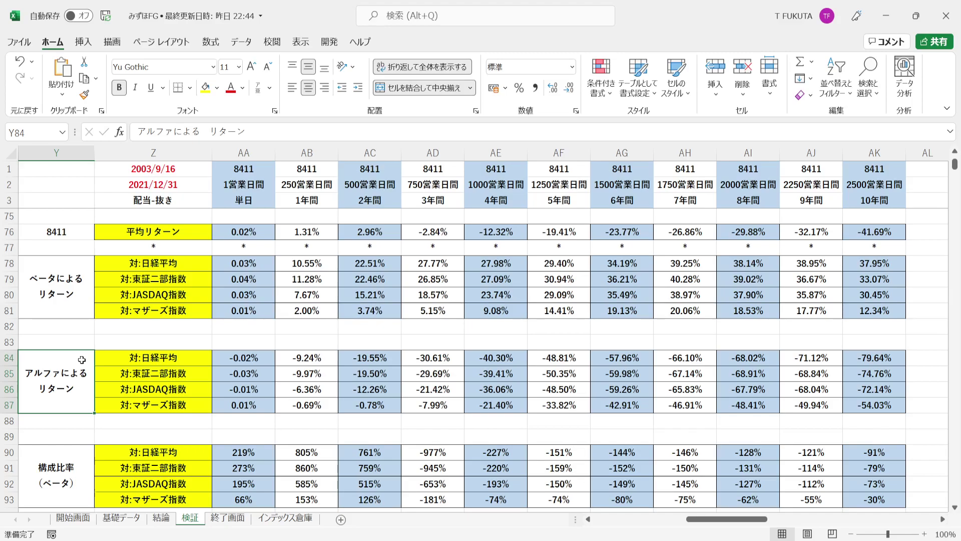
# Relate the 単日 平均リターン in AA76 to the アルファによるリターン heading Y84, and select the ベータによるリターン index labels Z78:Z81
pyautogui.click(220, 238)
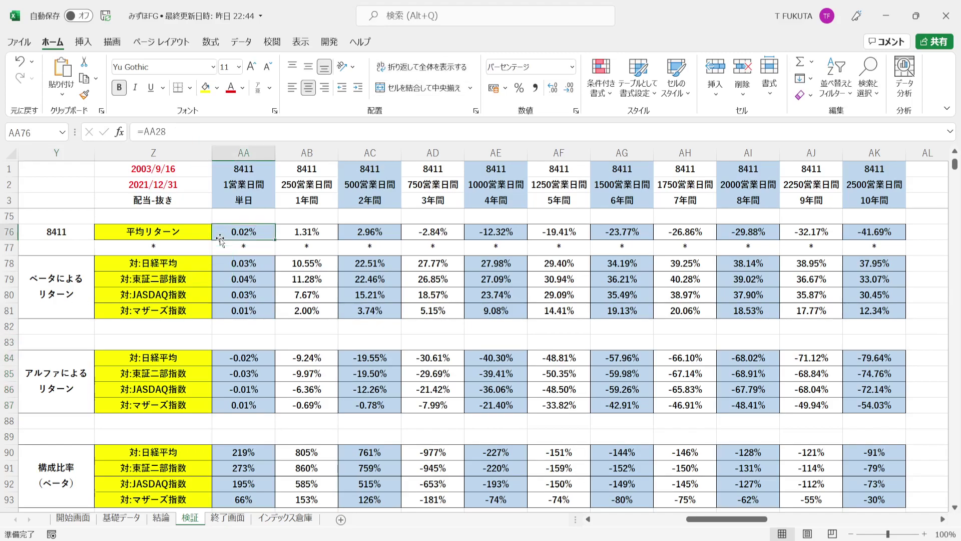
pyautogui.click(79, 357)
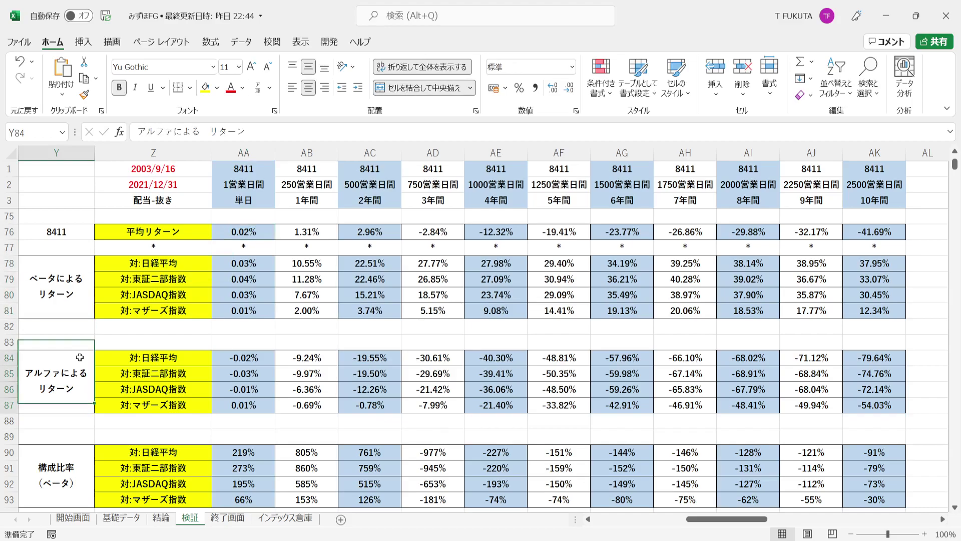
pyautogui.click(223, 231)
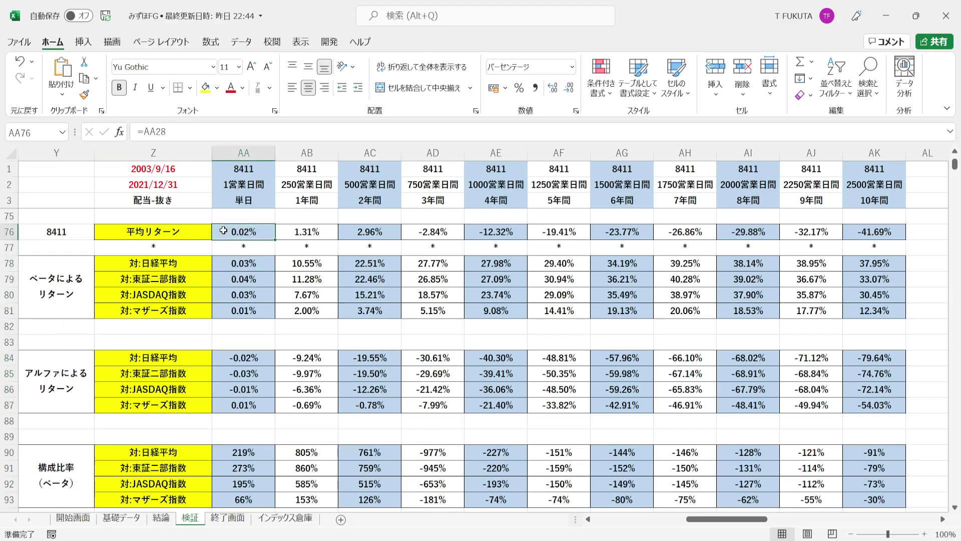
pyautogui.click(219, 263)
pyautogui.moveTo(195, 263); pyautogui.dragTo(197, 313)
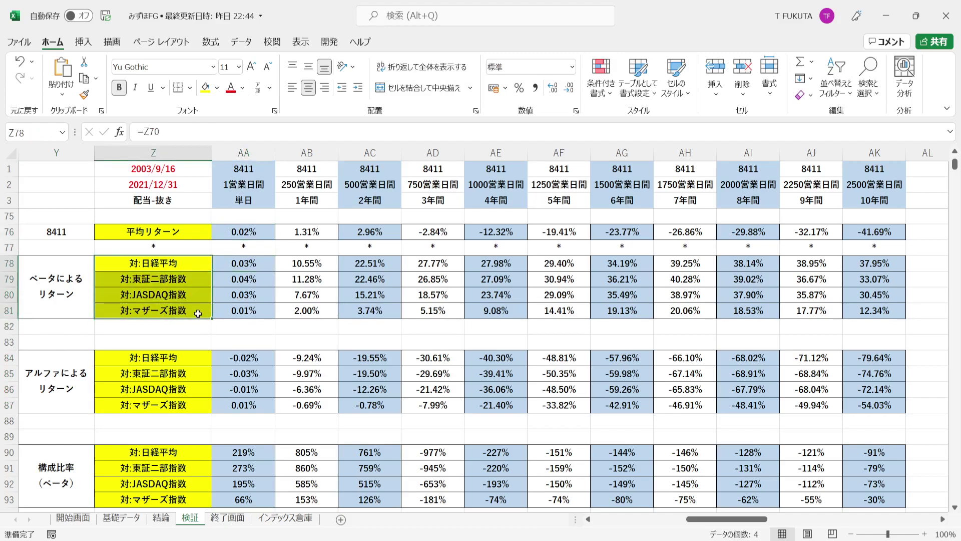
# Examine how the 対:日経平均 アルファによるリターン in AA84 derives from the 平均リターン in AA76 and the ベータによるリターン in AA78
pyautogui.click(221, 264)
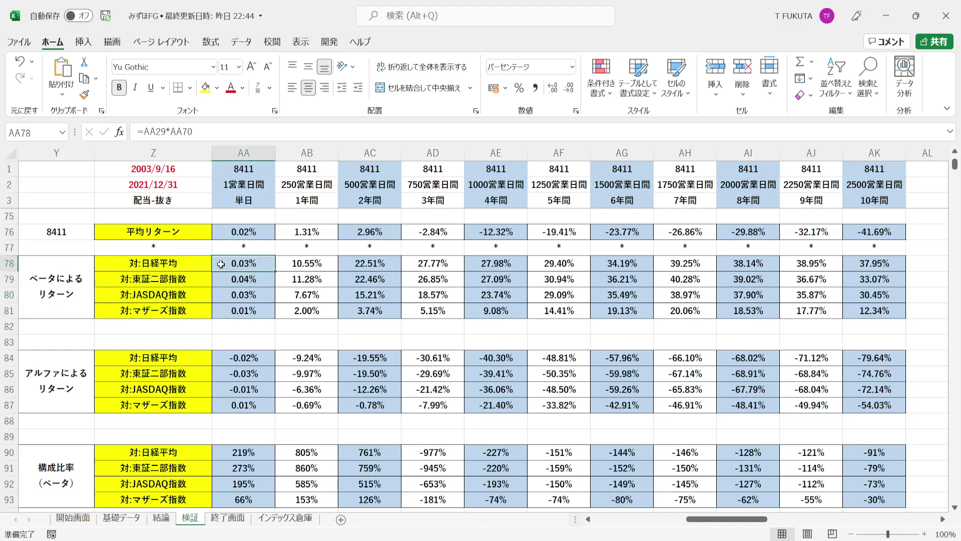
pyautogui.click(219, 357)
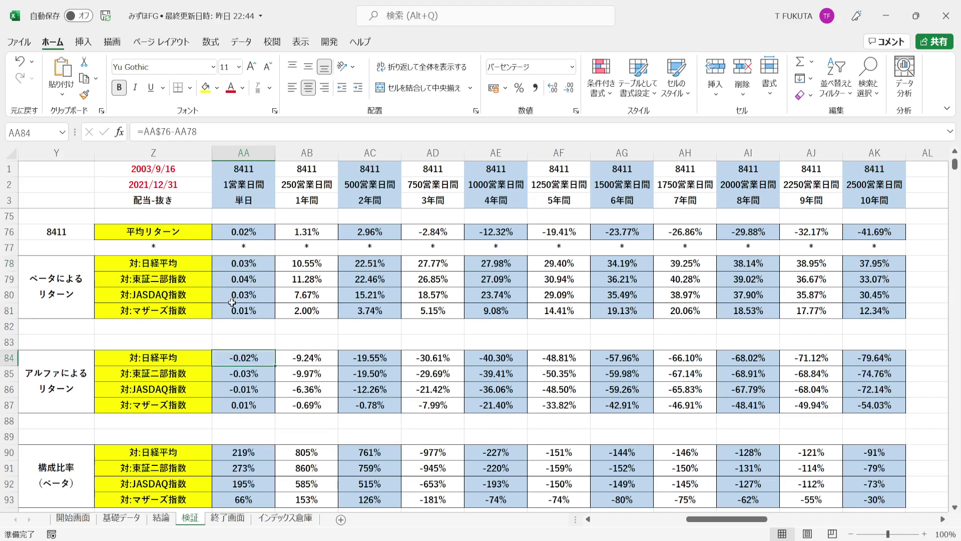
pyautogui.click(225, 231)
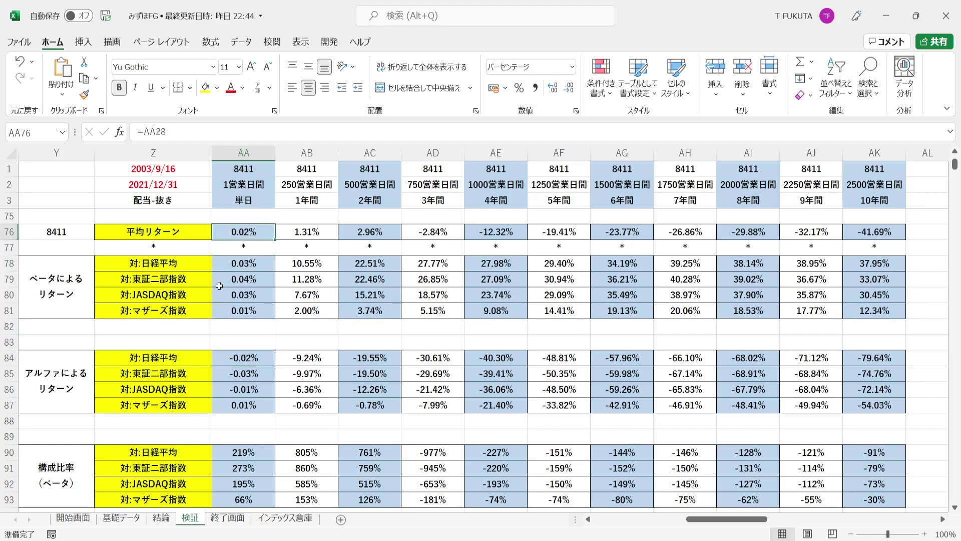
pyautogui.click(203, 266)
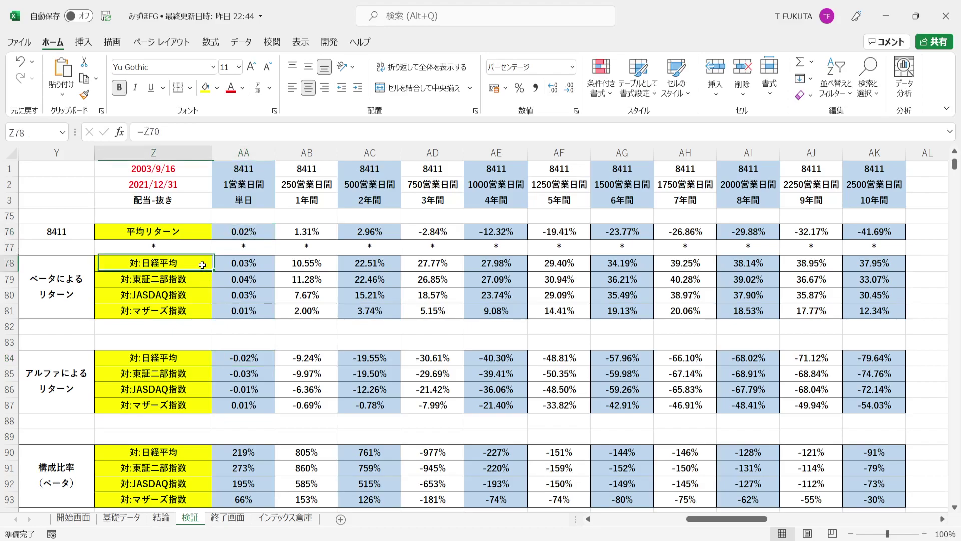
pyautogui.click(221, 360)
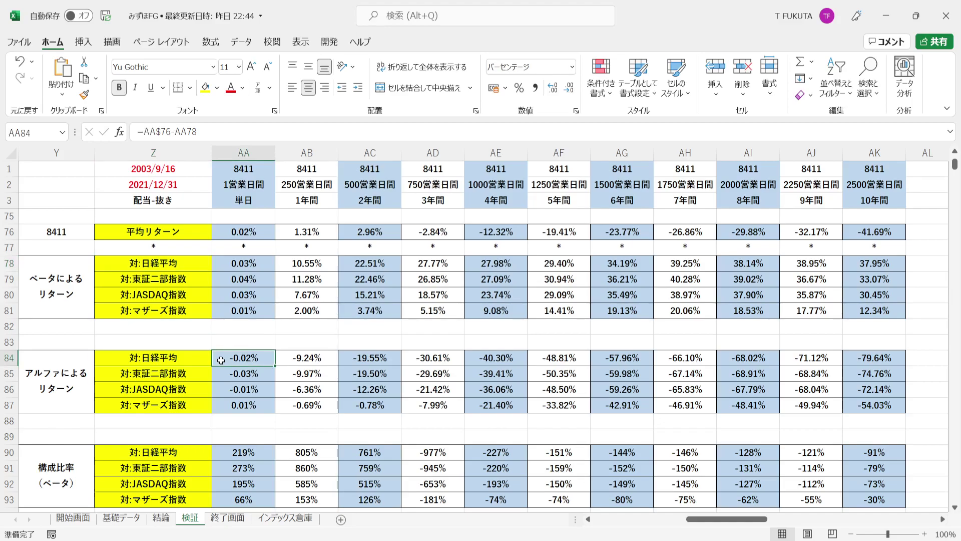
# Select the アルファによるリターン values AA84:AK87, and select the 8411 平均リターン row AA76:AK76 for comparison
pyautogui.moveTo(217, 360); pyautogui.dragTo(851, 401)
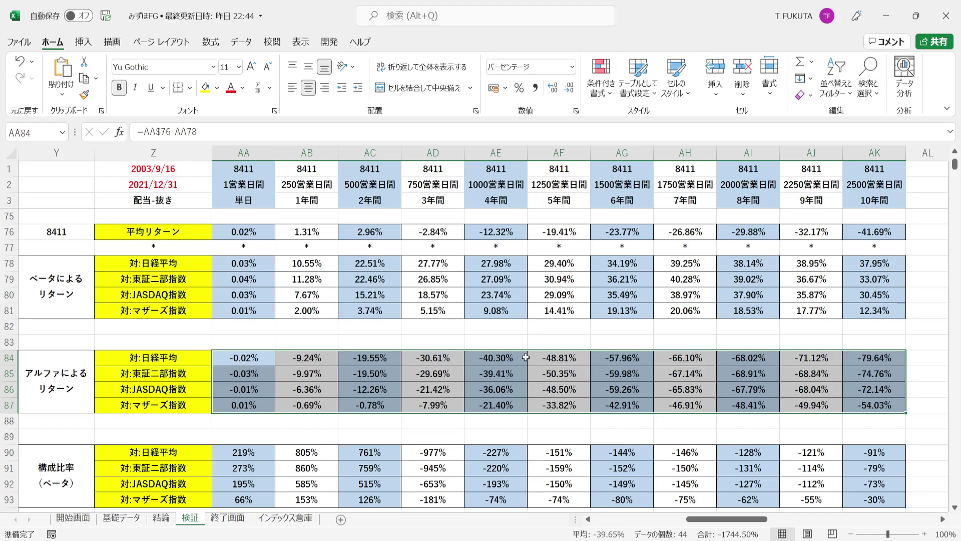
pyautogui.click(222, 232)
pyautogui.moveTo(240, 232); pyautogui.dragTo(874, 231)
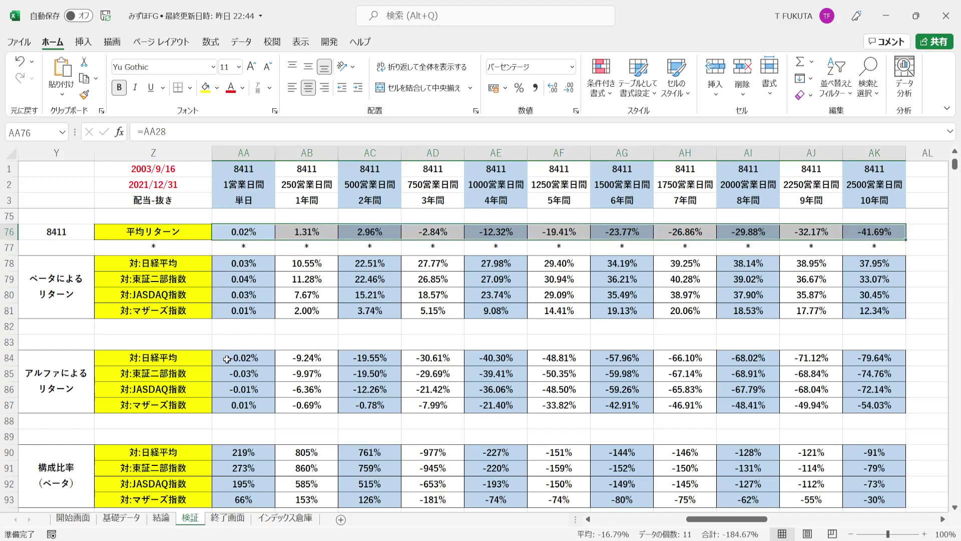
# Select the アルファによるリターン values AA84:AK87, and compare them with the 3-year to 10-year 平均リターン values AD76:AK76
pyautogui.moveTo(227, 358); pyautogui.dragTo(854, 405)
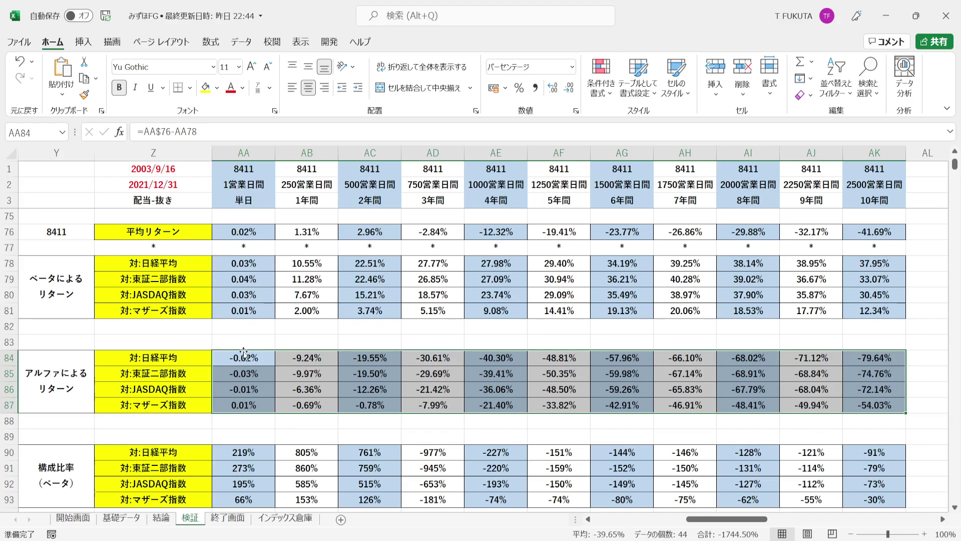
pyautogui.moveTo(222, 354); pyautogui.dragTo(852, 400)
pyautogui.moveTo(412, 234); pyautogui.dragTo(877, 238)
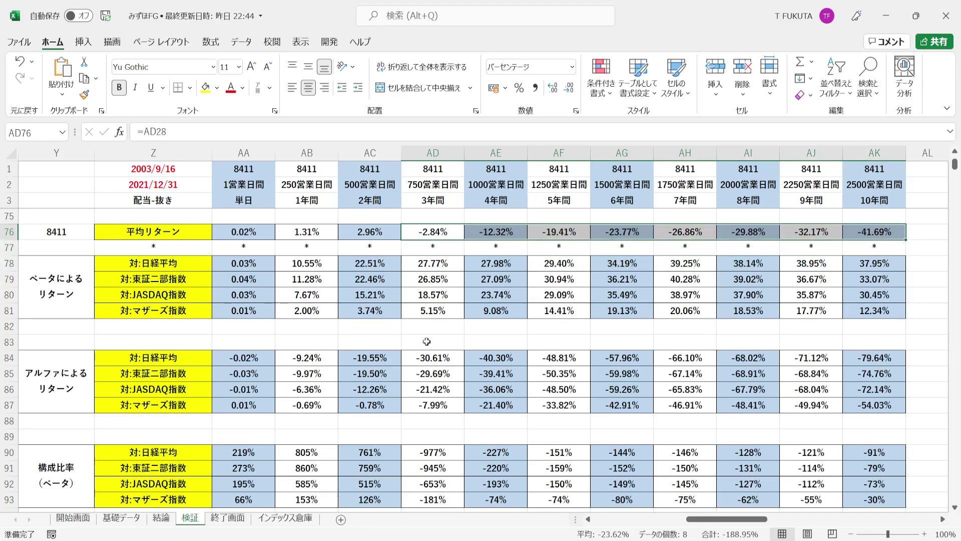
# Compare the 単日 to 2-year 平均リターン AA76:AC76 with the アルファによるリターン AA84:AC87 and ベータによるリターン AA78:AC81
pyautogui.moveTo(226, 240); pyautogui.dragTo(370, 236)
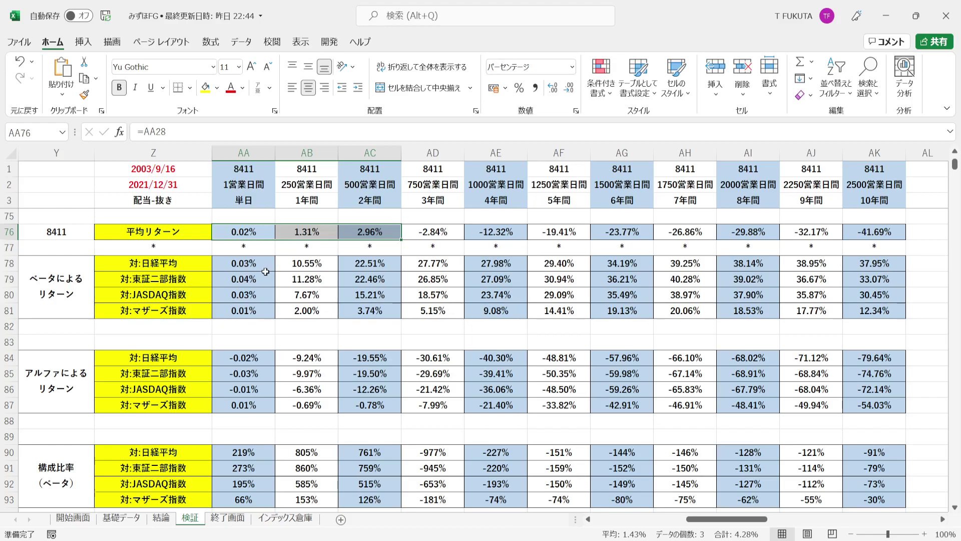
pyautogui.moveTo(260, 357); pyautogui.dragTo(381, 409)
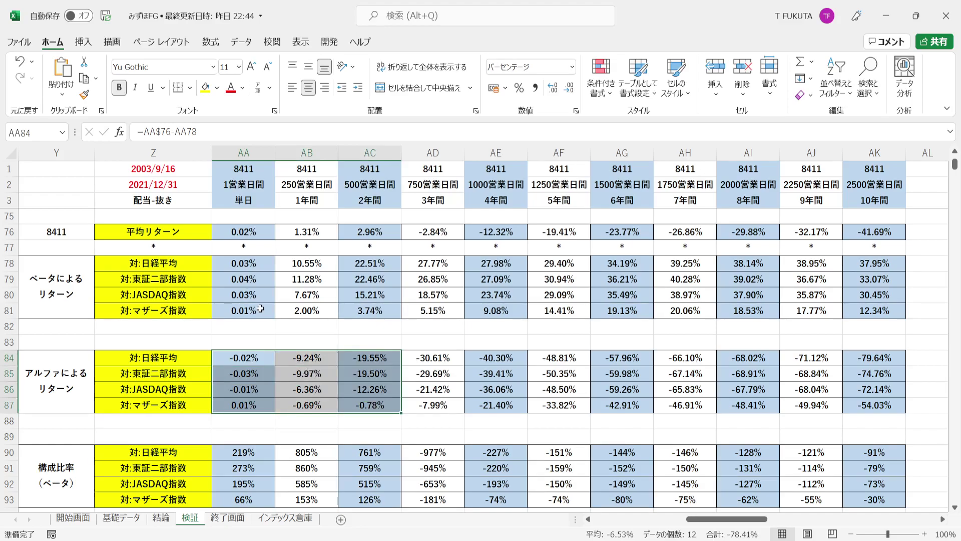
pyautogui.moveTo(222, 263); pyautogui.dragTo(370, 310)
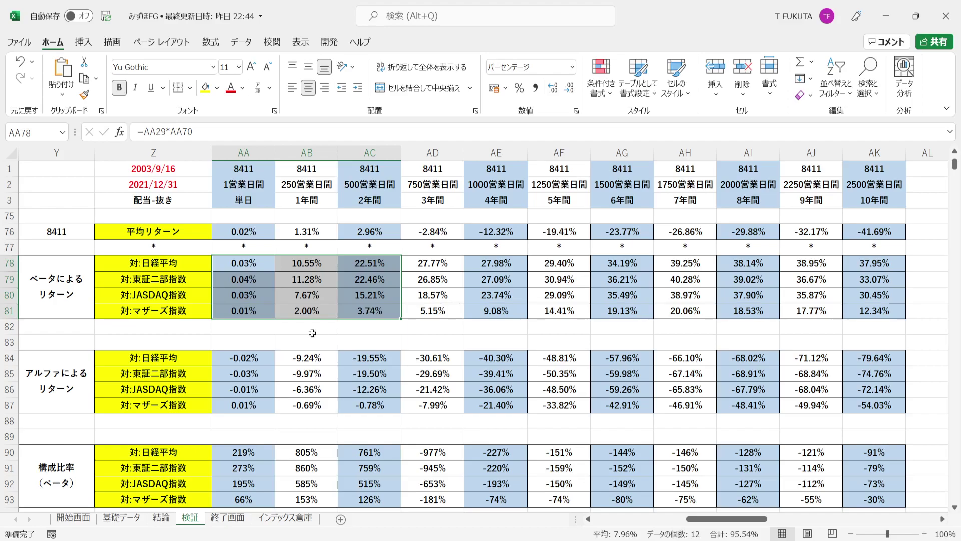
pyautogui.click(268, 355)
pyautogui.moveTo(268, 355); pyautogui.dragTo(371, 400)
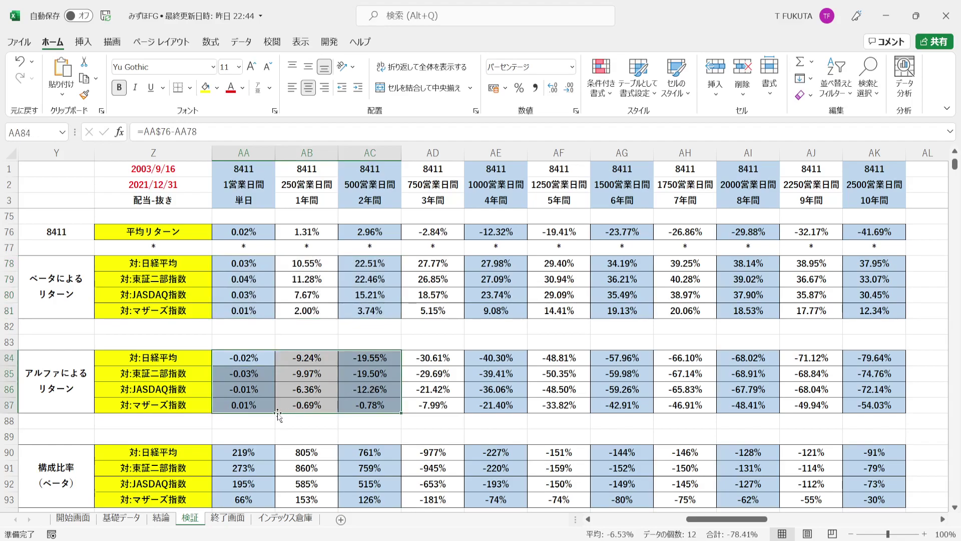
# Compare the 3-year to 10-year 平均リターン AD76:AK76 with the ベータによるリターン AD78:AK81 and アルファによるリターン AD84:AK87
pyautogui.click(262, 235)
pyautogui.moveTo(262, 236); pyautogui.dragTo(857, 234)
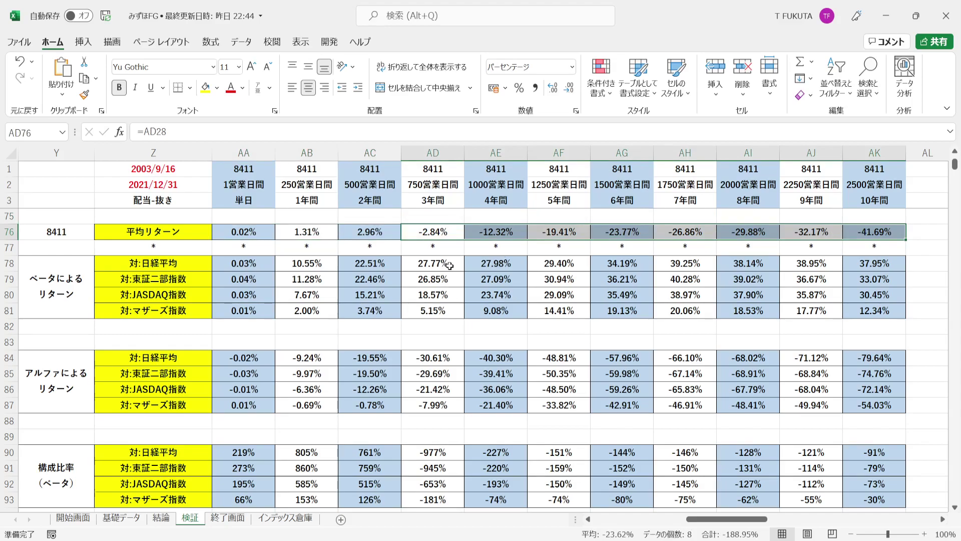
pyautogui.moveTo(448, 265); pyautogui.dragTo(856, 310)
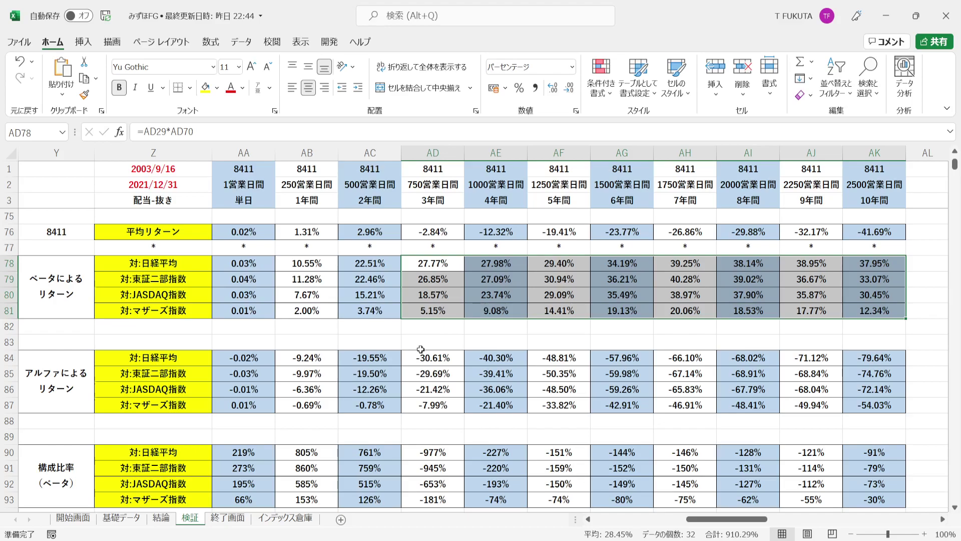
pyautogui.moveTo(406, 356); pyautogui.dragTo(866, 402)
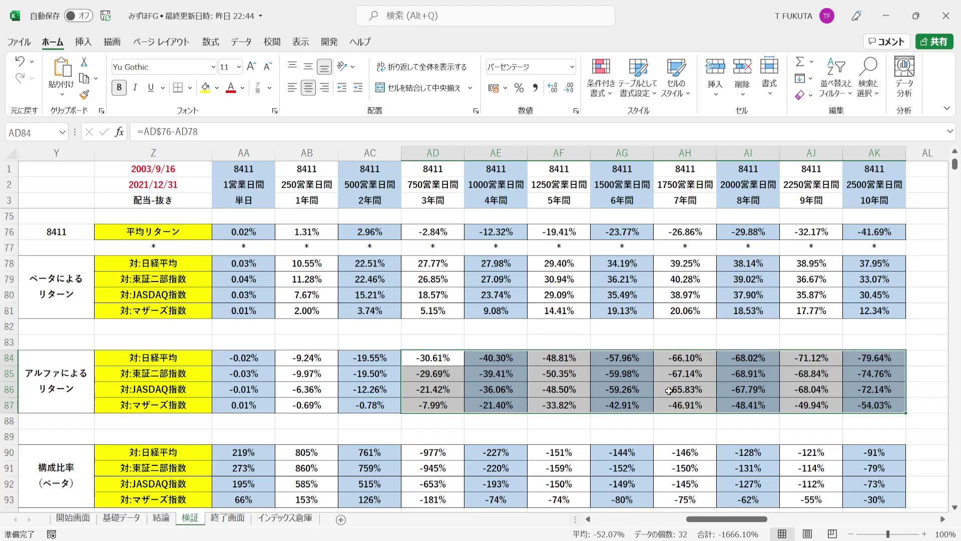
pyautogui.moveTo(406, 236); pyautogui.dragTo(873, 234)
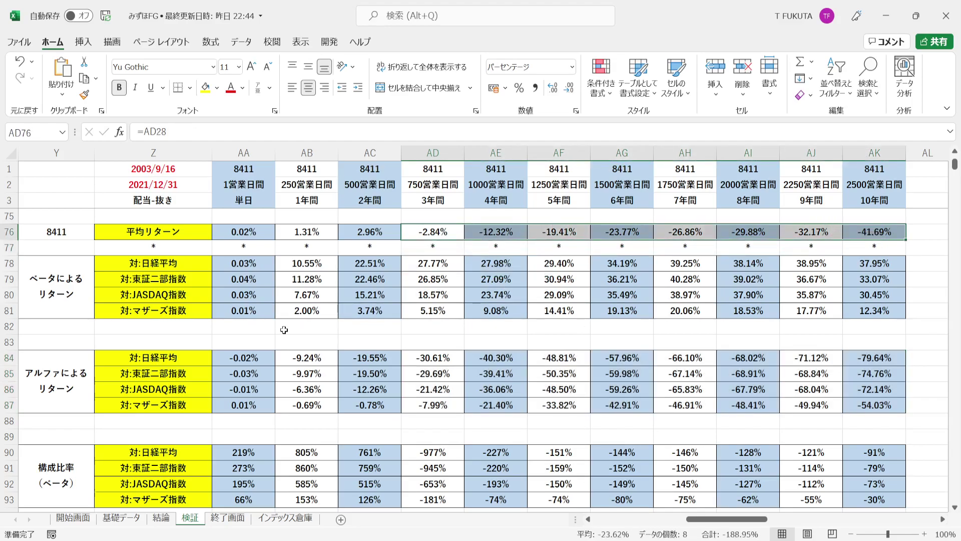
# Bring the 構成比率 tables into view and select the （ベータ） heading Y90, followed by the （アルファ） heading Y96
pyautogui.click(223, 423)
pyautogui.press('Down')
pyautogui.press('Down')
pyautogui.press('Down')
pyautogui.press('Down')
pyautogui.press('Down')
pyautogui.press('Down')
pyautogui.press('Down')
pyautogui.press('Down')
pyautogui.press('Down')
pyautogui.press('Down')
pyautogui.press('Down')
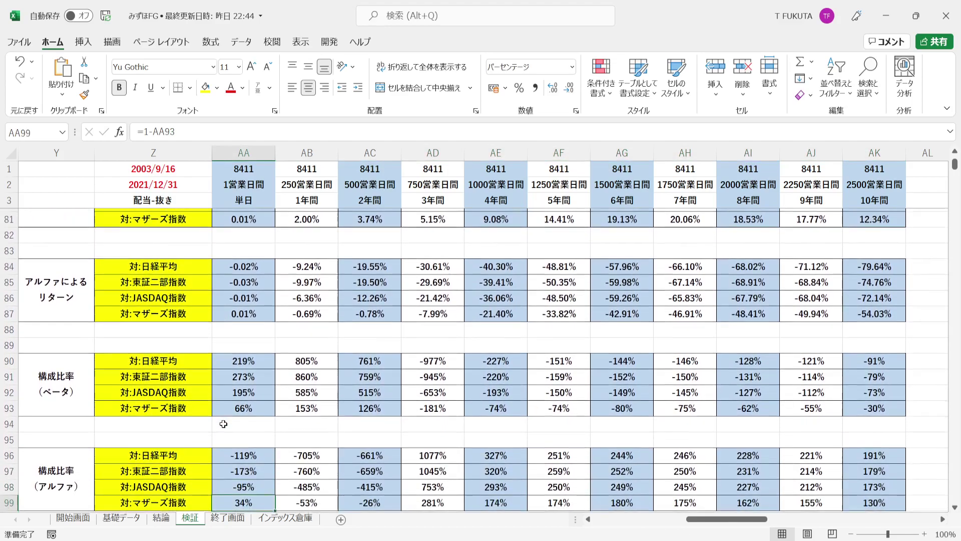
pyautogui.press('Down')
pyautogui.press('Down')
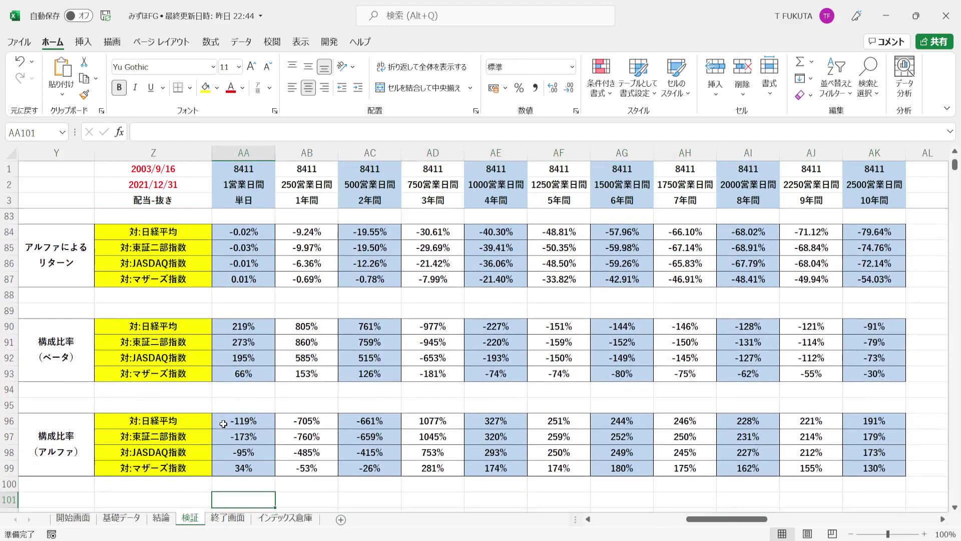
pyautogui.click(48, 329)
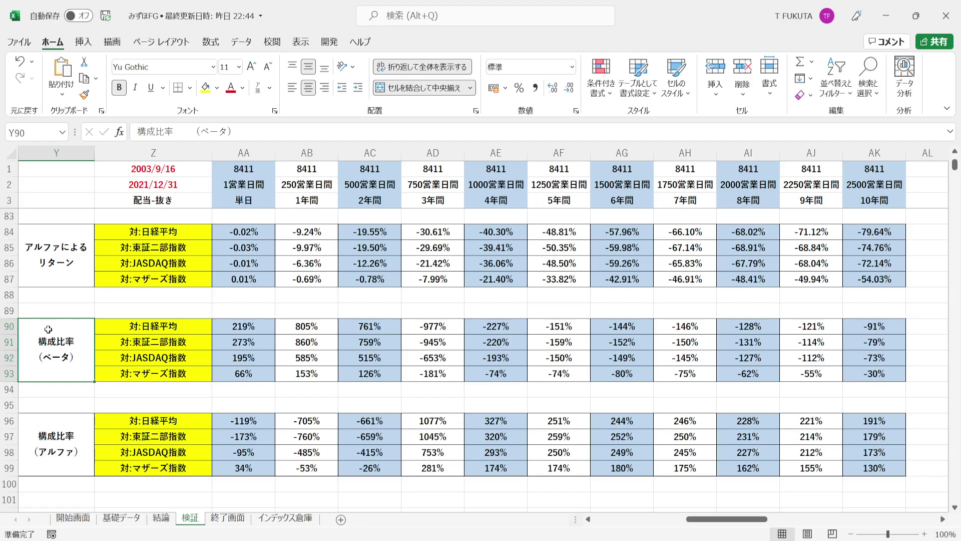
pyautogui.press('Down')
pyautogui.press('Down')
pyautogui.press('Down')
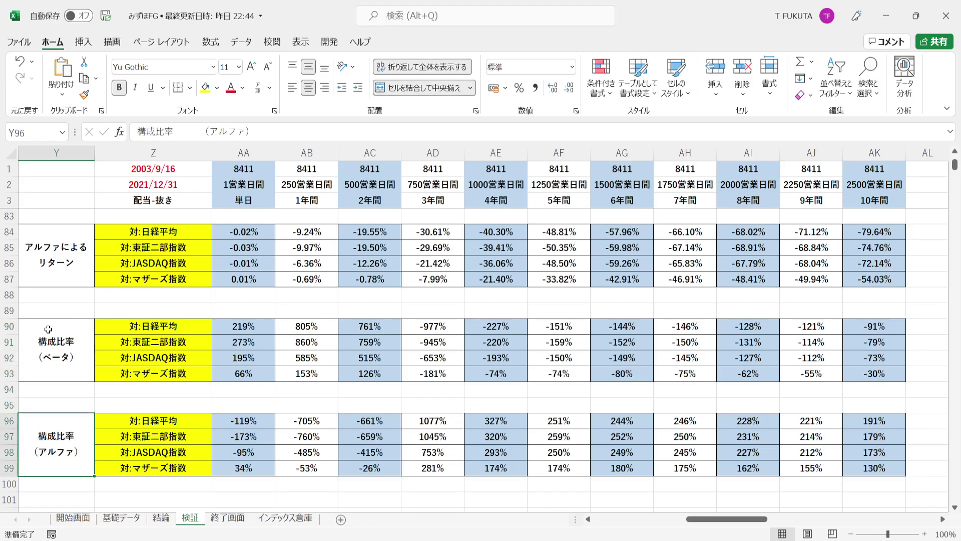
# Compare the 単日 to 2-year 構成比率（アルファ） values AA96:AC99 with the 構成比率（ベータ） values AA90:AC93
pyautogui.click(222, 424)
pyautogui.moveTo(238, 424); pyautogui.dragTo(380, 465)
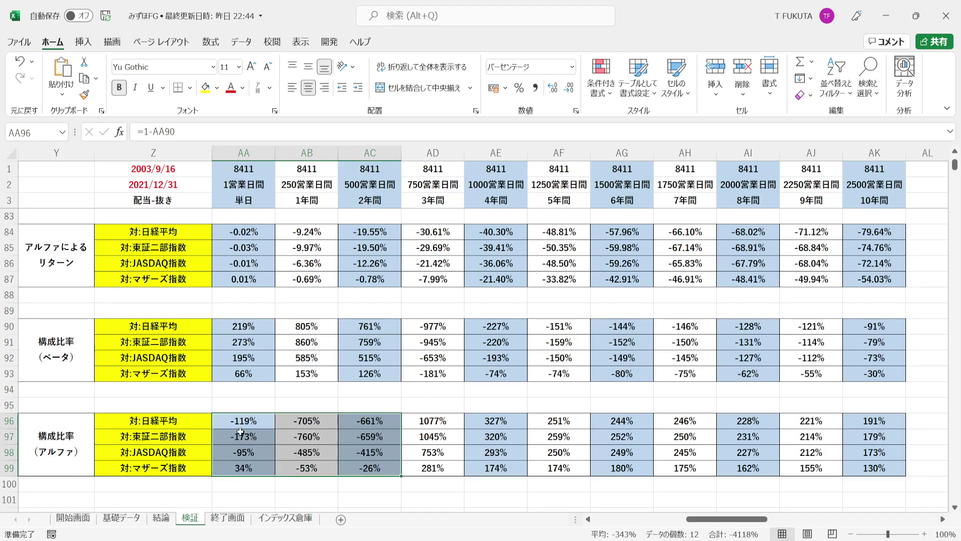
pyautogui.moveTo(224, 420); pyautogui.dragTo(362, 474)
pyautogui.moveTo(220, 326); pyautogui.dragTo(354, 376)
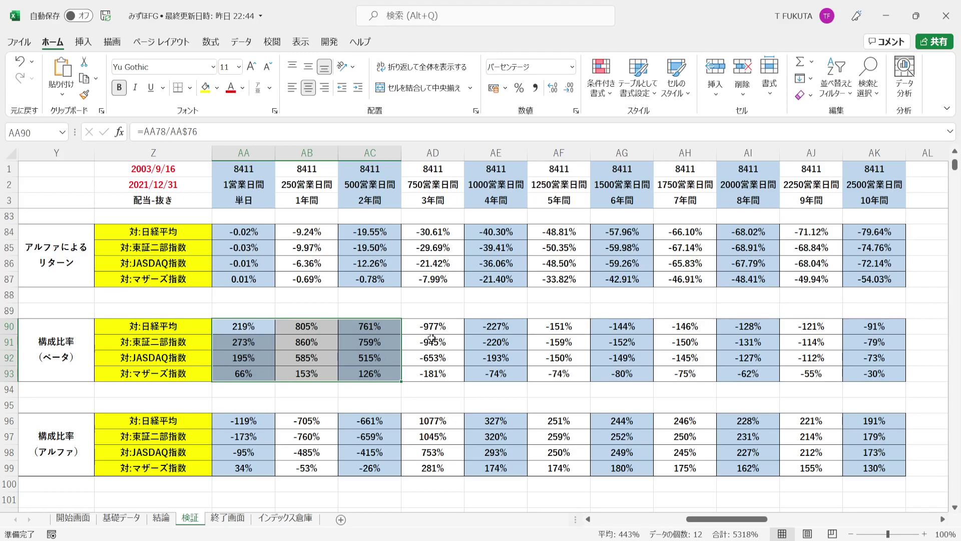
# Compare the 3-year to 10-year 構成比率（ベータ） values AD90:AK93 with the 構成比率（アルファ） values AD96:AK99
pyautogui.click(418, 325)
pyautogui.moveTo(611, 362); pyautogui.dragTo(881, 374)
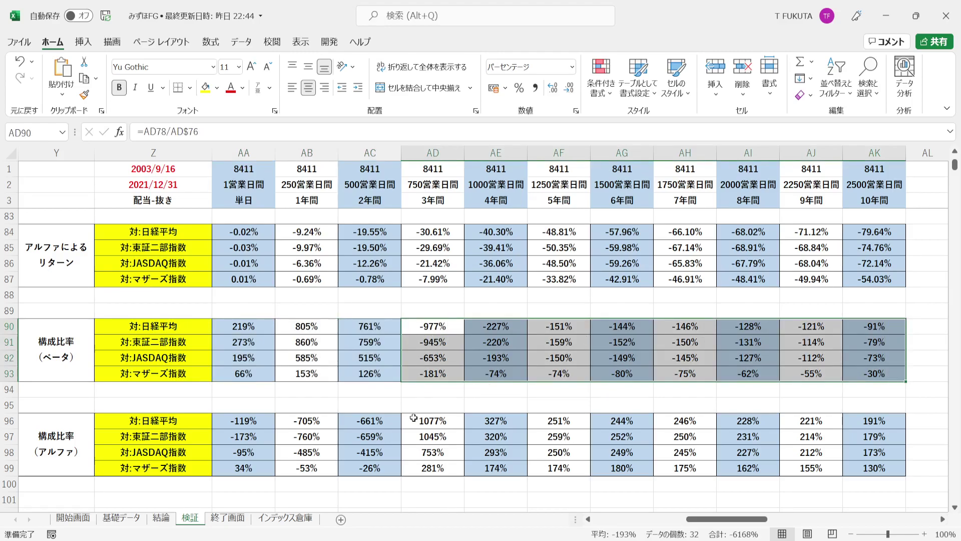
pyautogui.moveTo(413, 418); pyautogui.dragTo(874, 466)
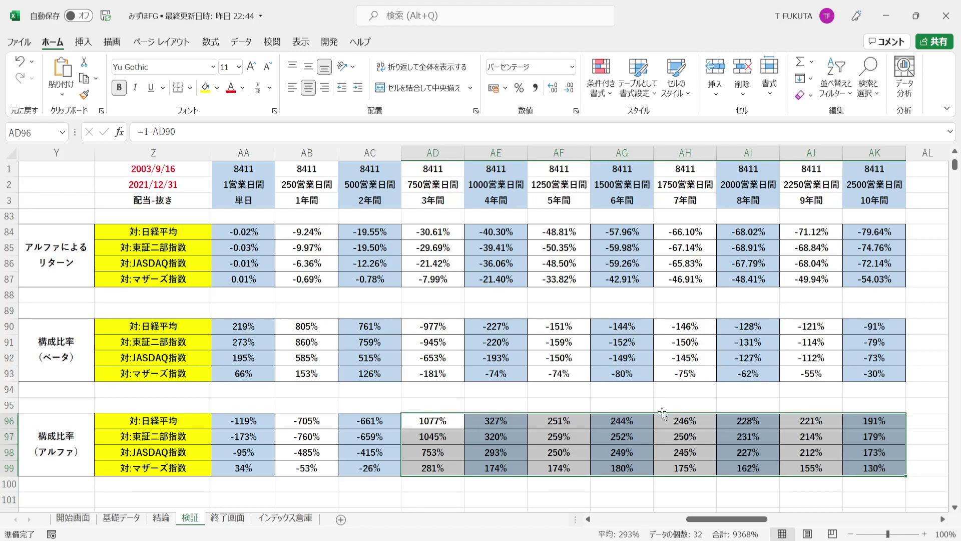
pyautogui.moveTo(421, 418); pyautogui.dragTo(874, 466)
pyautogui.click(105, 419)
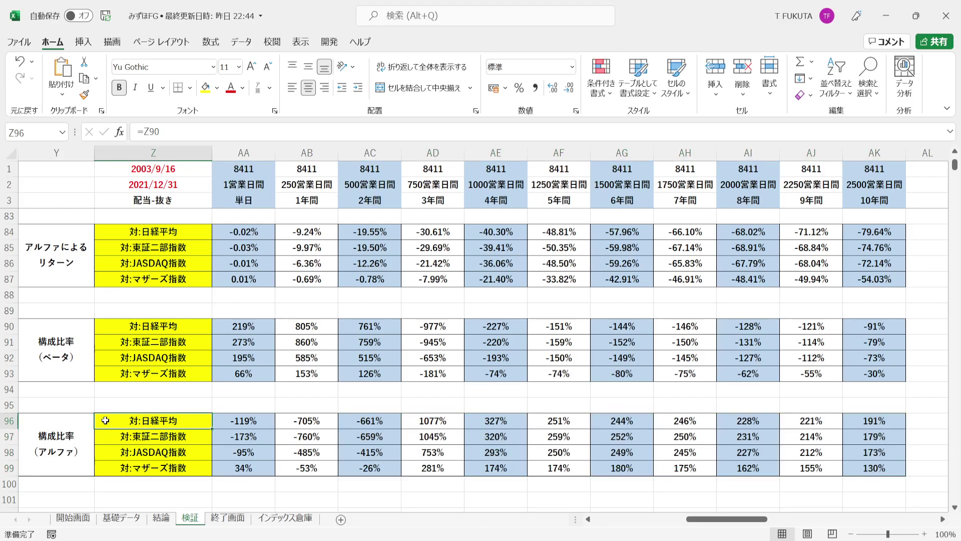
# Show the 終了画面 sheet and select the リクエスト＆フィードバック募集中 line in A2
pyautogui.click(219, 519)
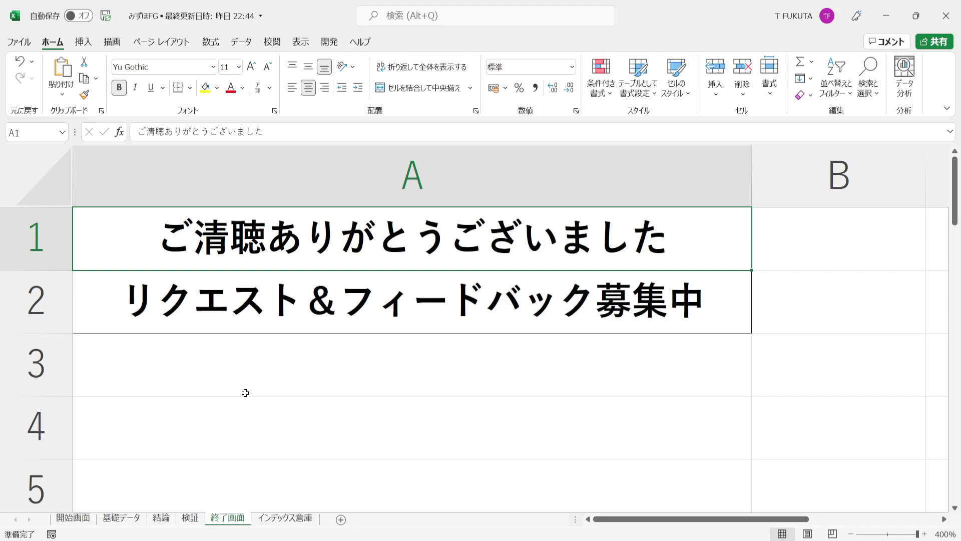
pyautogui.press('Down')
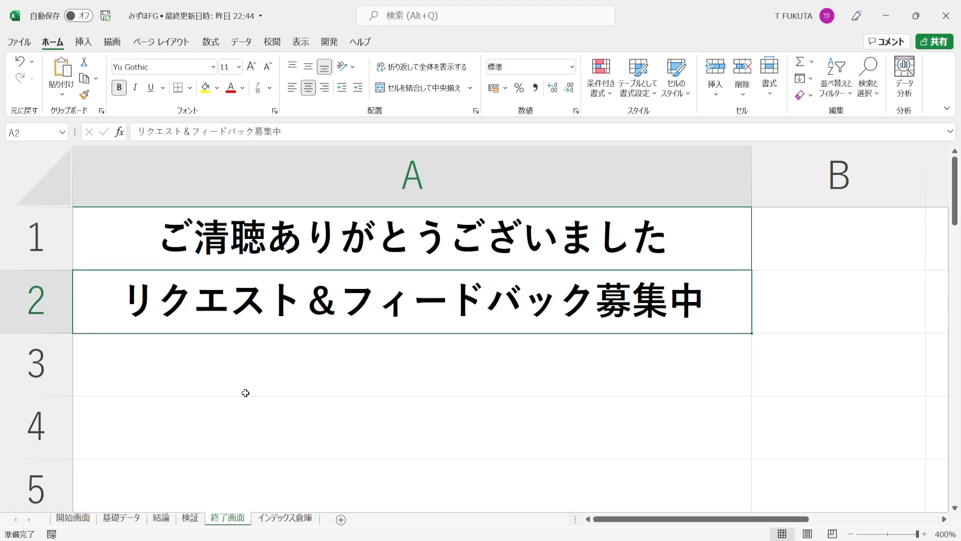